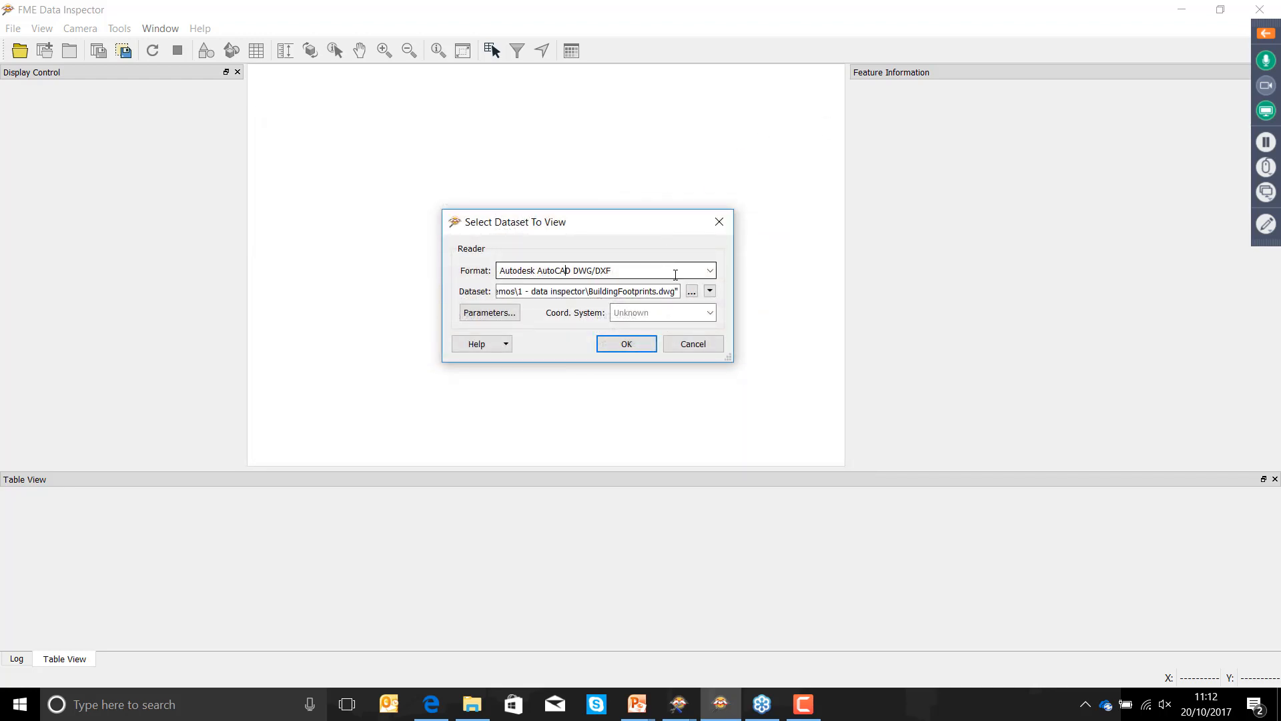
- Open BuildingFootprints.dwg for viewing in Autodesk AutoCAD DWG/DXF format, reviewing the reader parameters and keeping them as they are
left_click(674, 291)
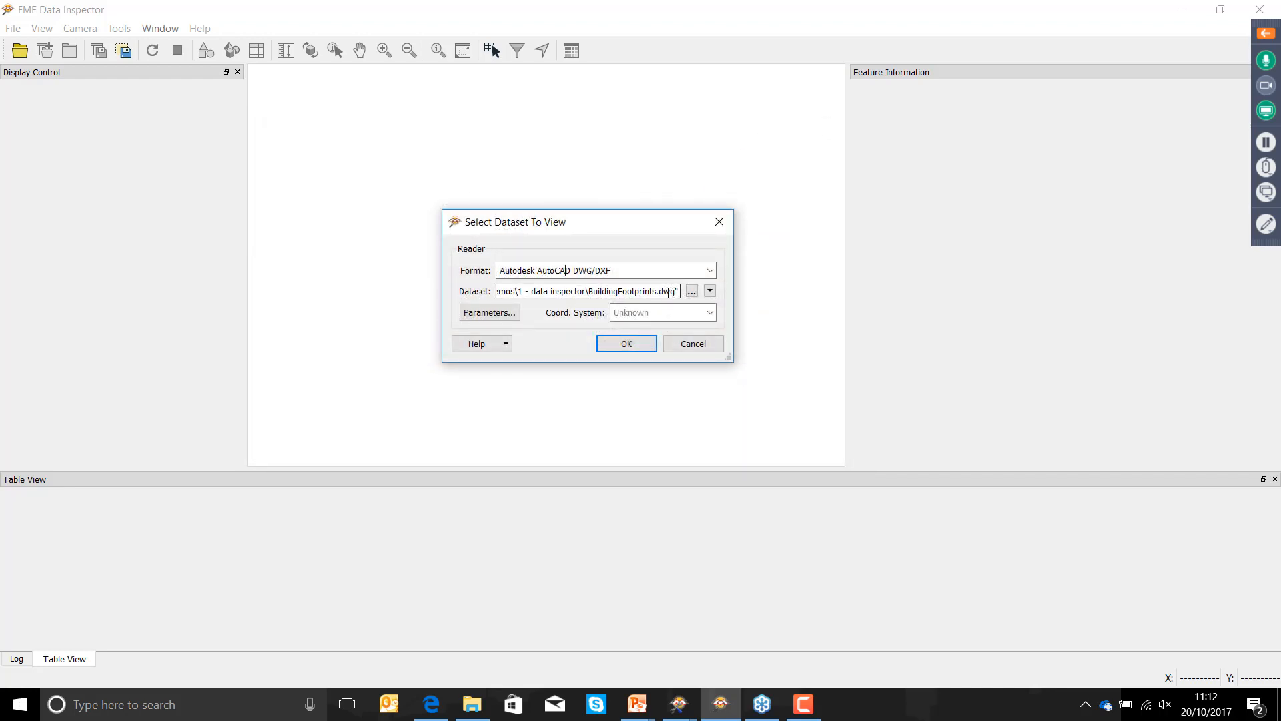
left_click(497, 319)
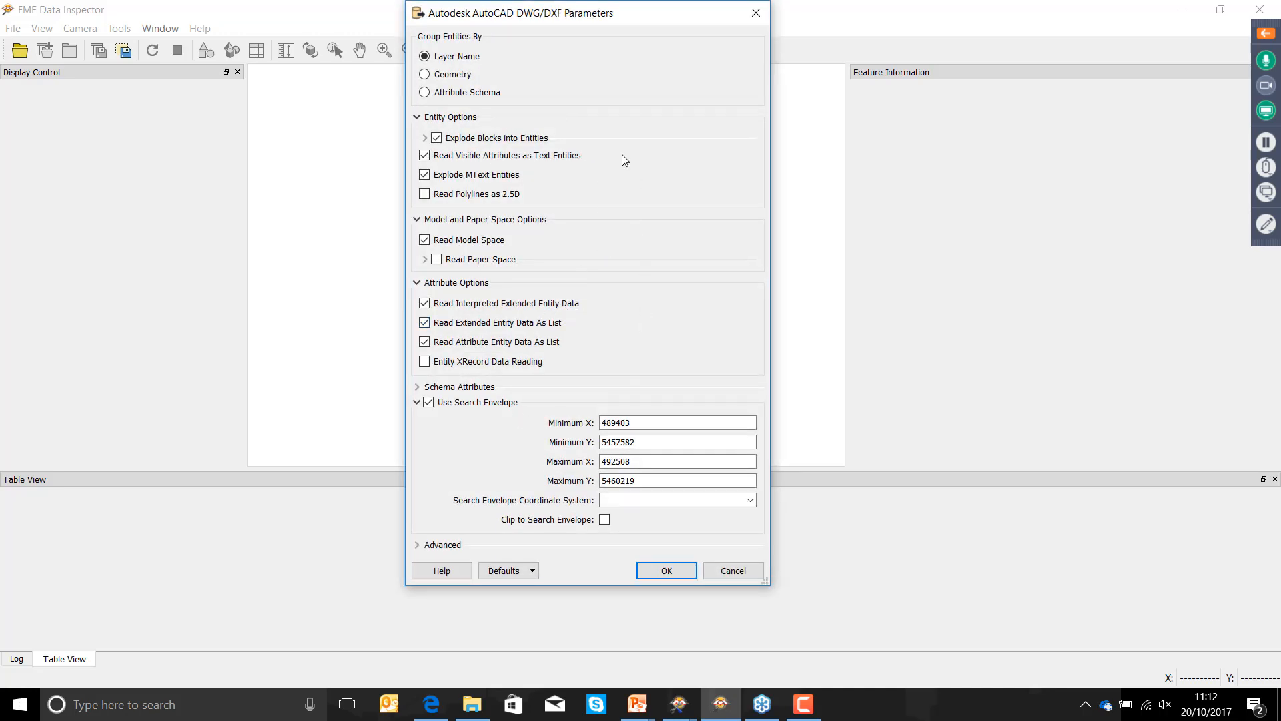
left_click(669, 572)
left_click(630, 345)
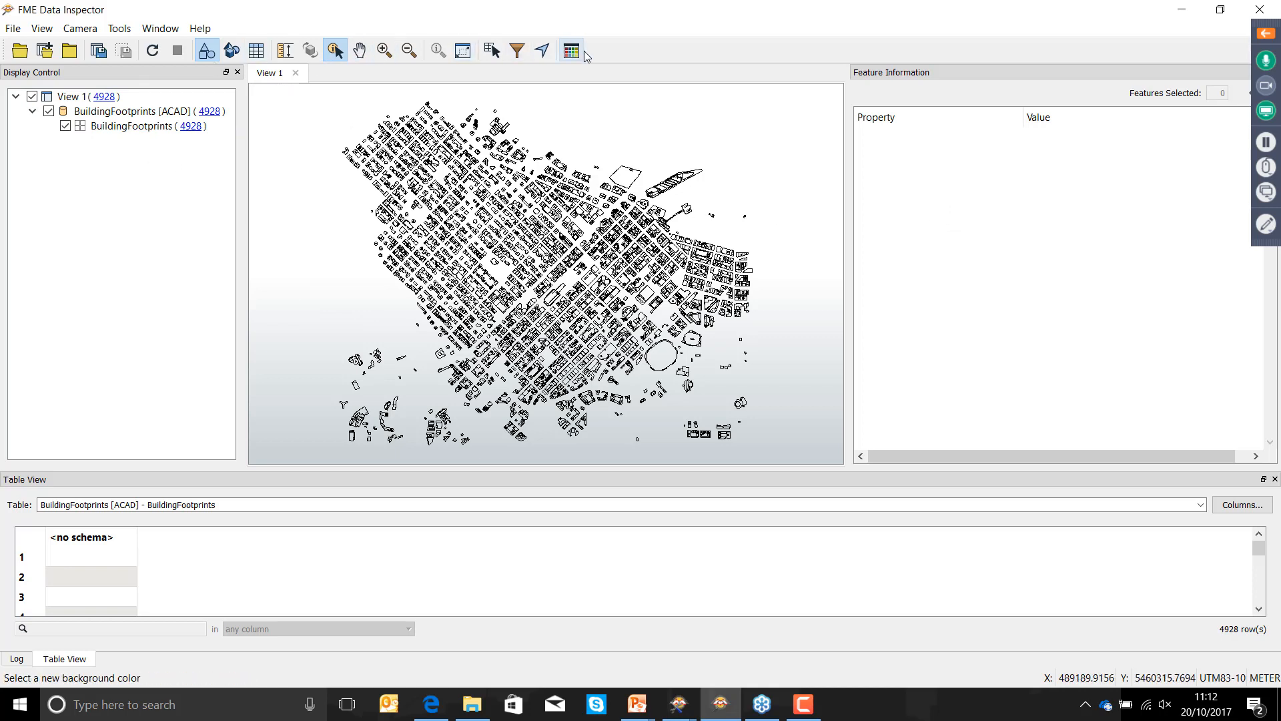
- Query a rectangular building footprint in the northern part of the map and examine its attributes, extended data and boundary coordinates
left_click(385, 50)
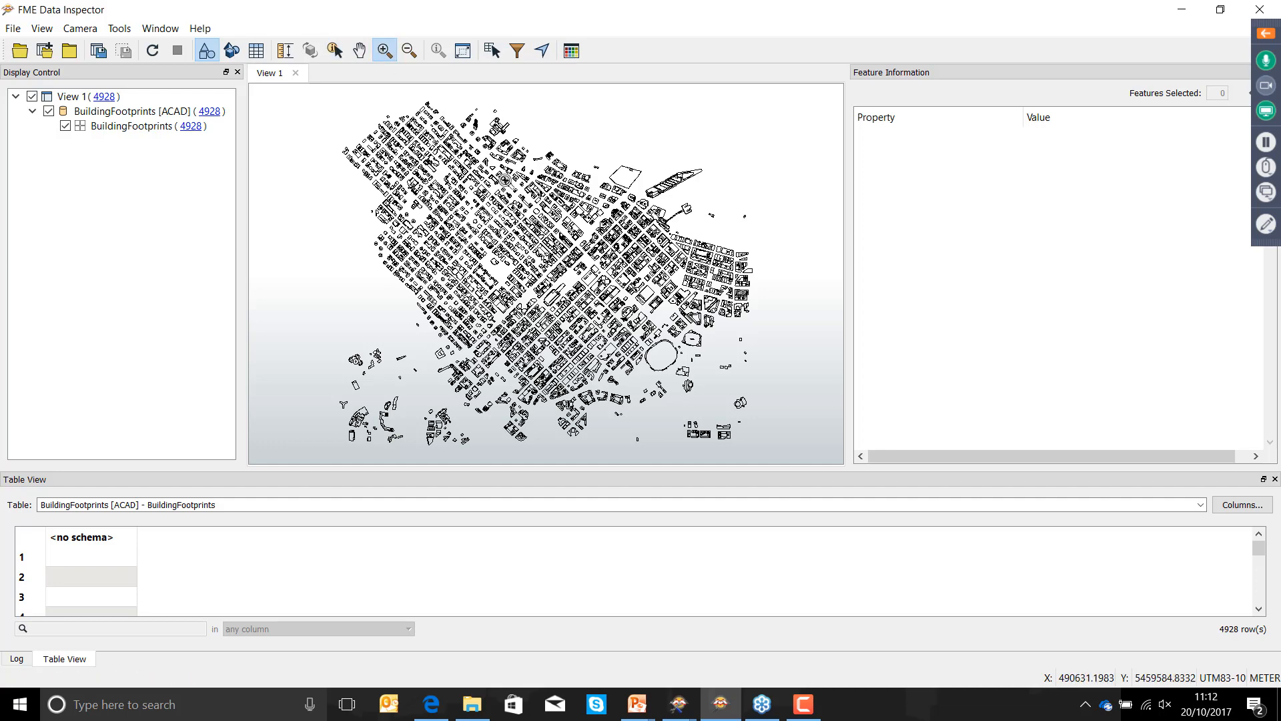
left_click_drag(467, 161, 565, 249)
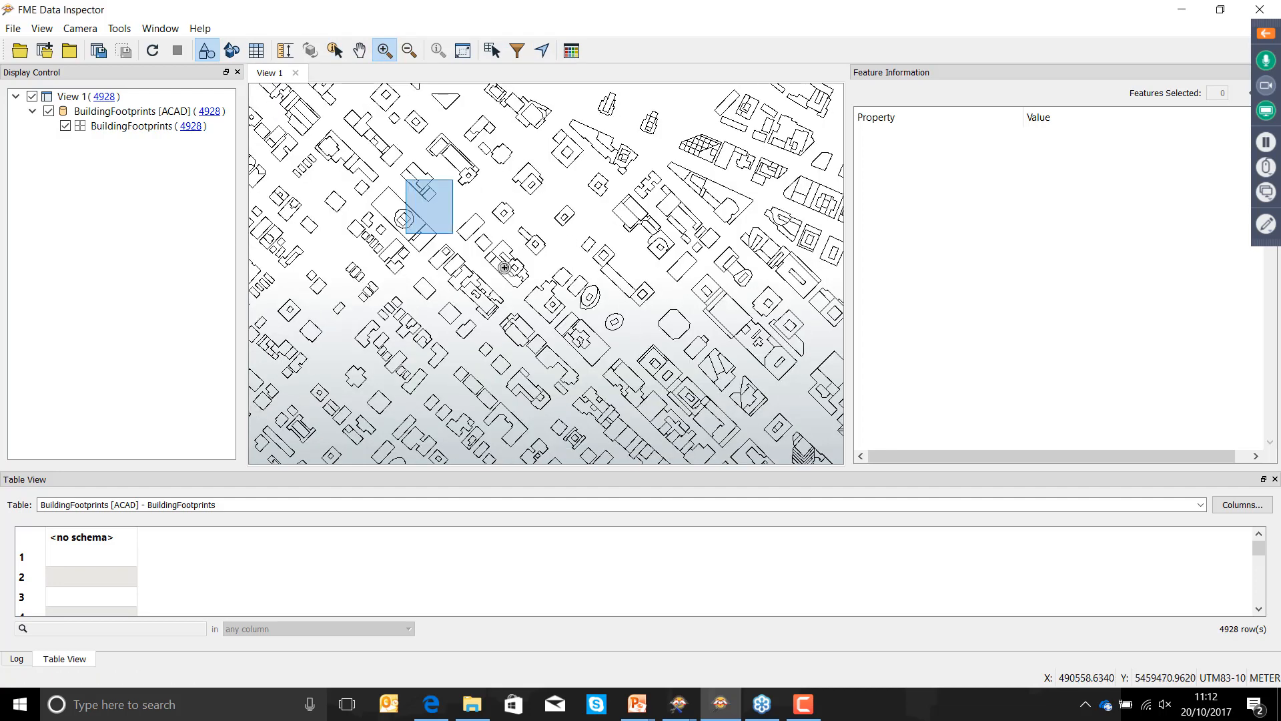
left_click(335, 50)
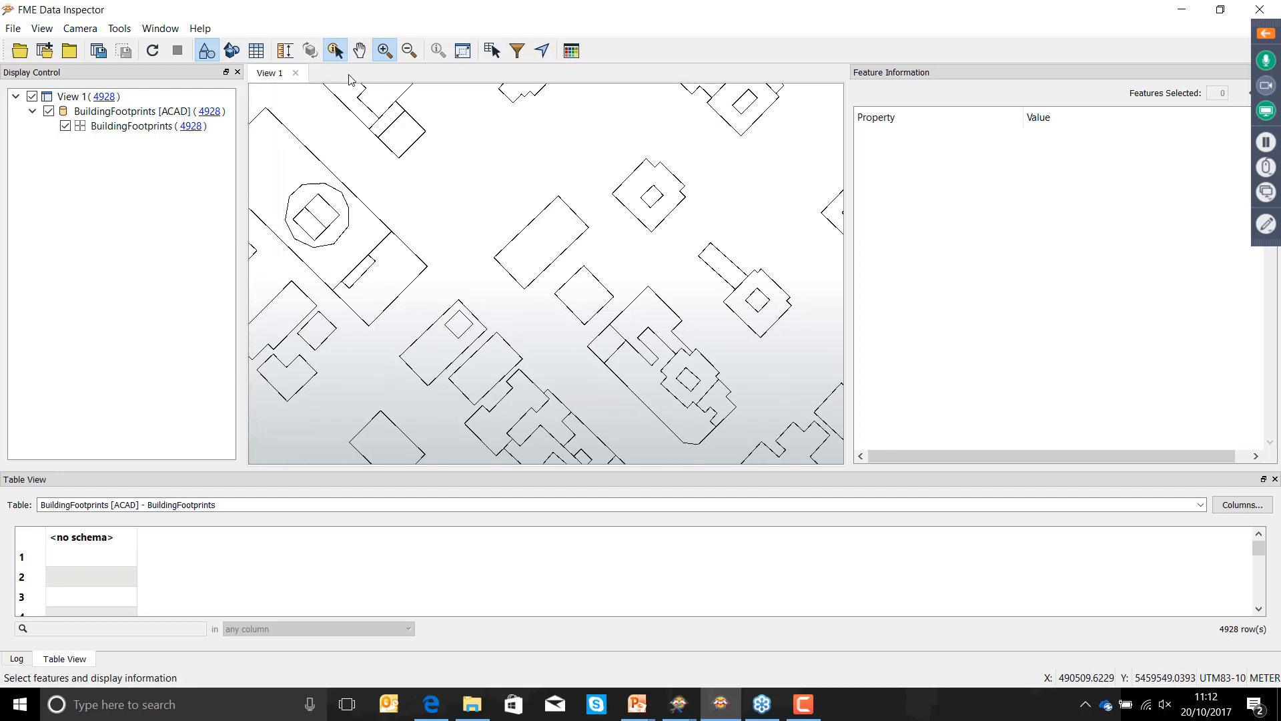
left_click(562, 252)
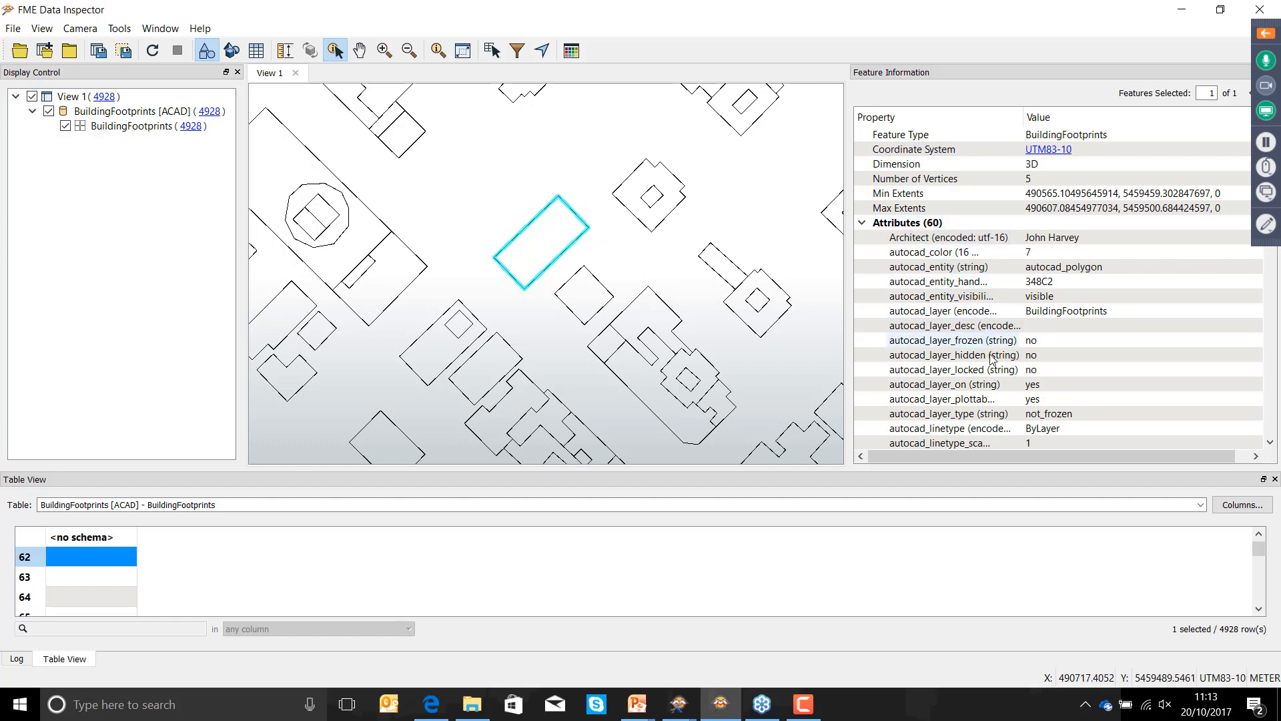
scroll(992, 359, "down", 1)
scroll(992, 359, "down", 11)
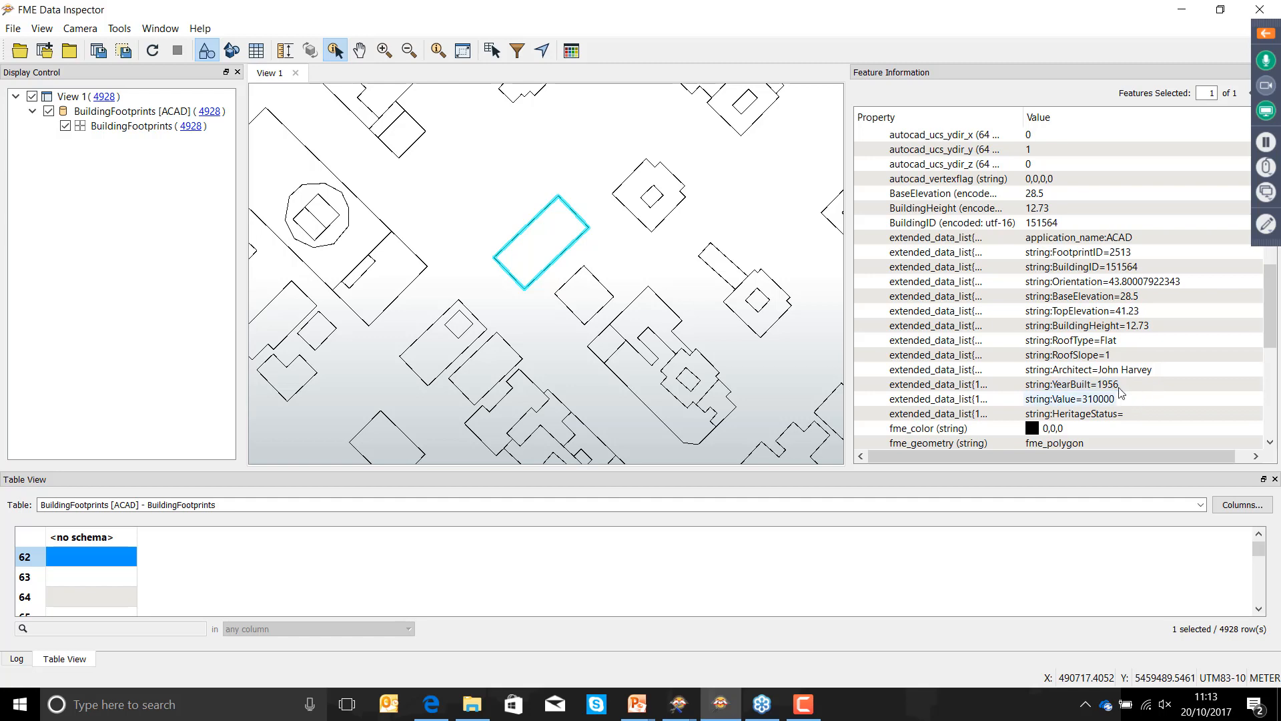
scroll(1156, 353, "down", 7)
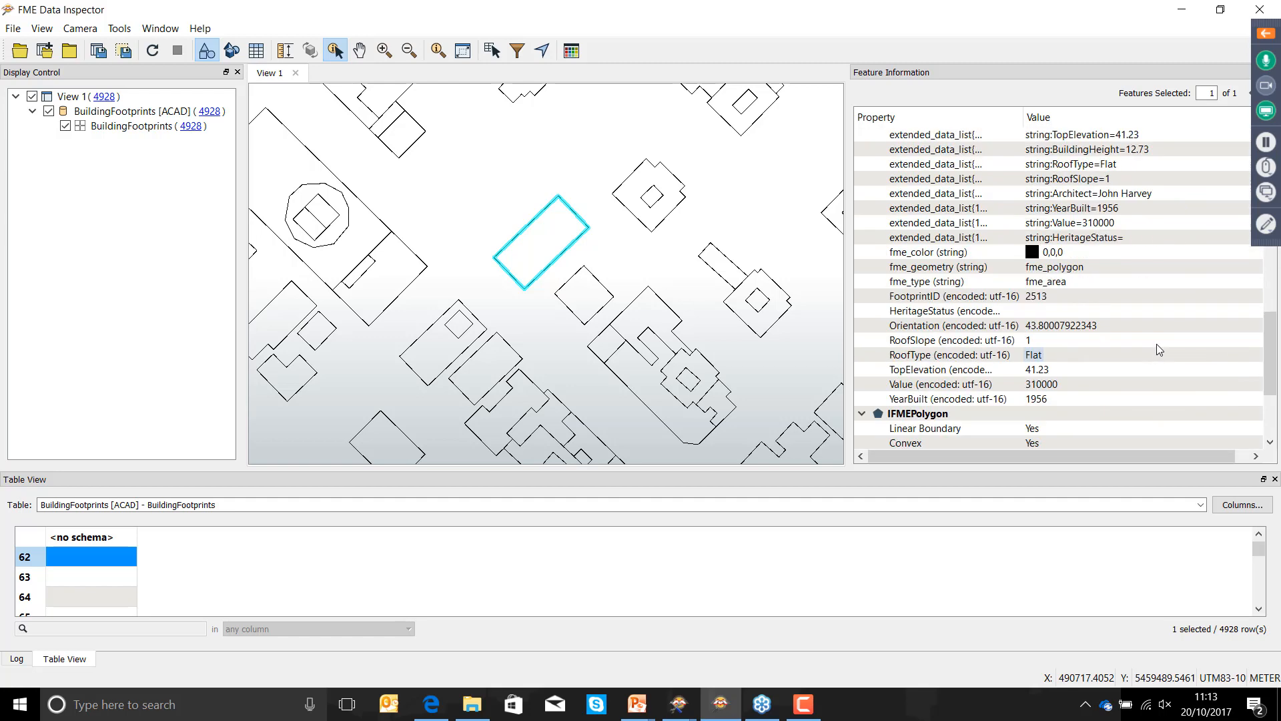
scroll(1159, 341, "down", 1)
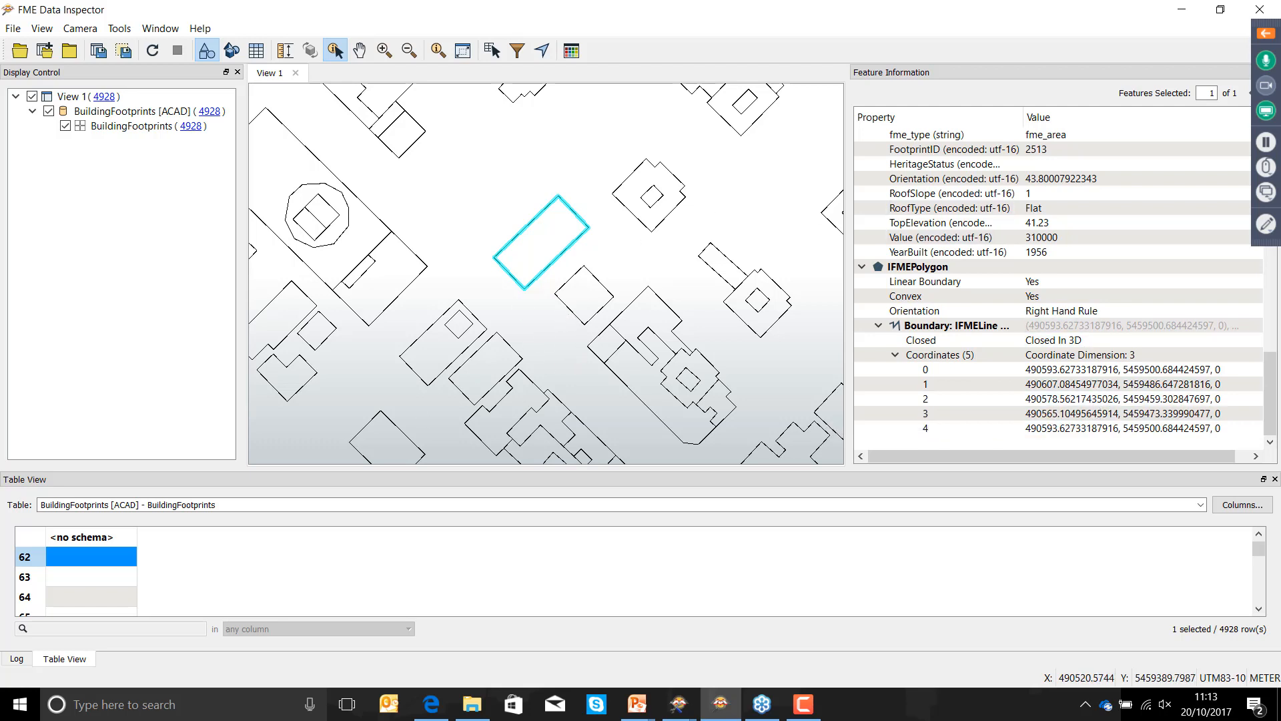
key("alt+Tab")
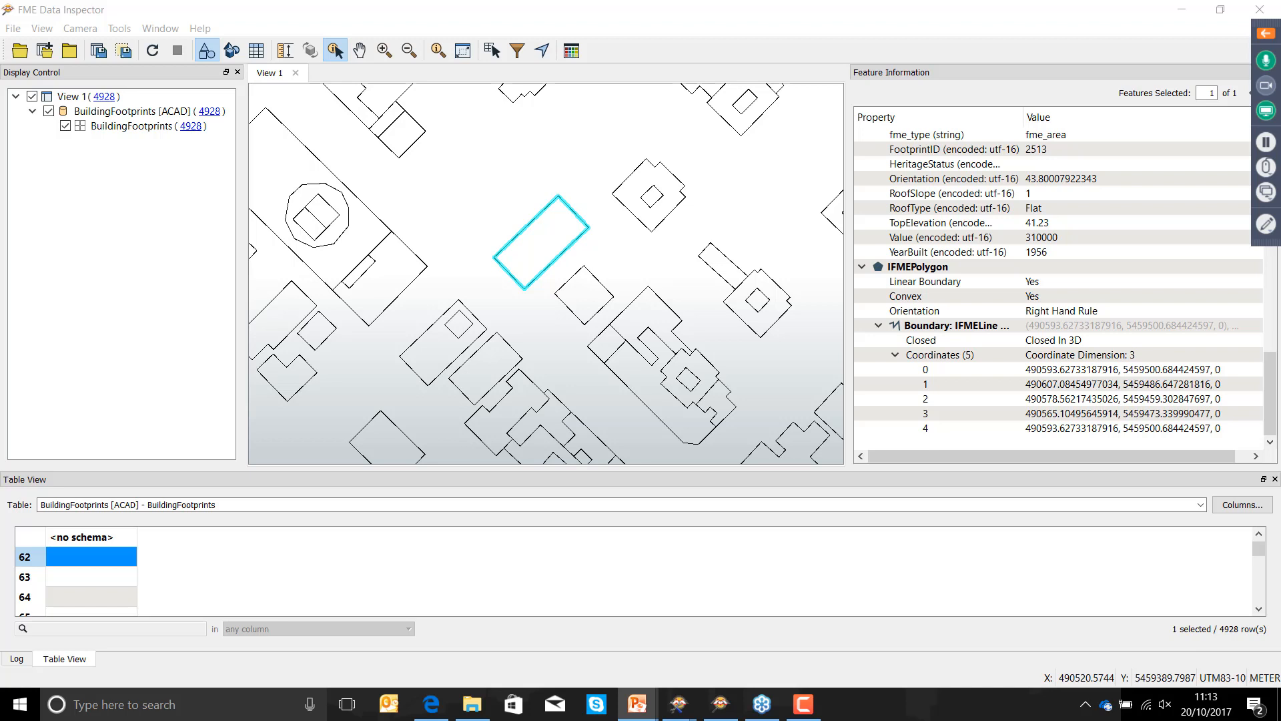
left_click(1088, 669)
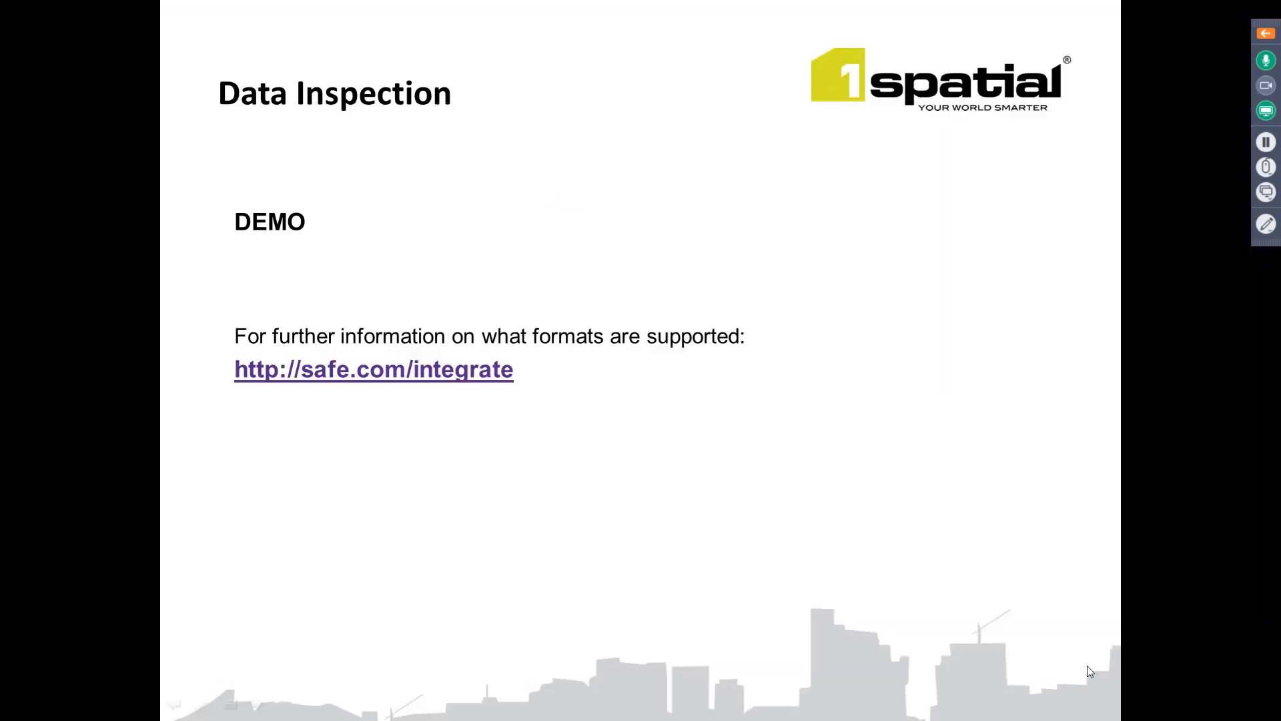
key("Right")
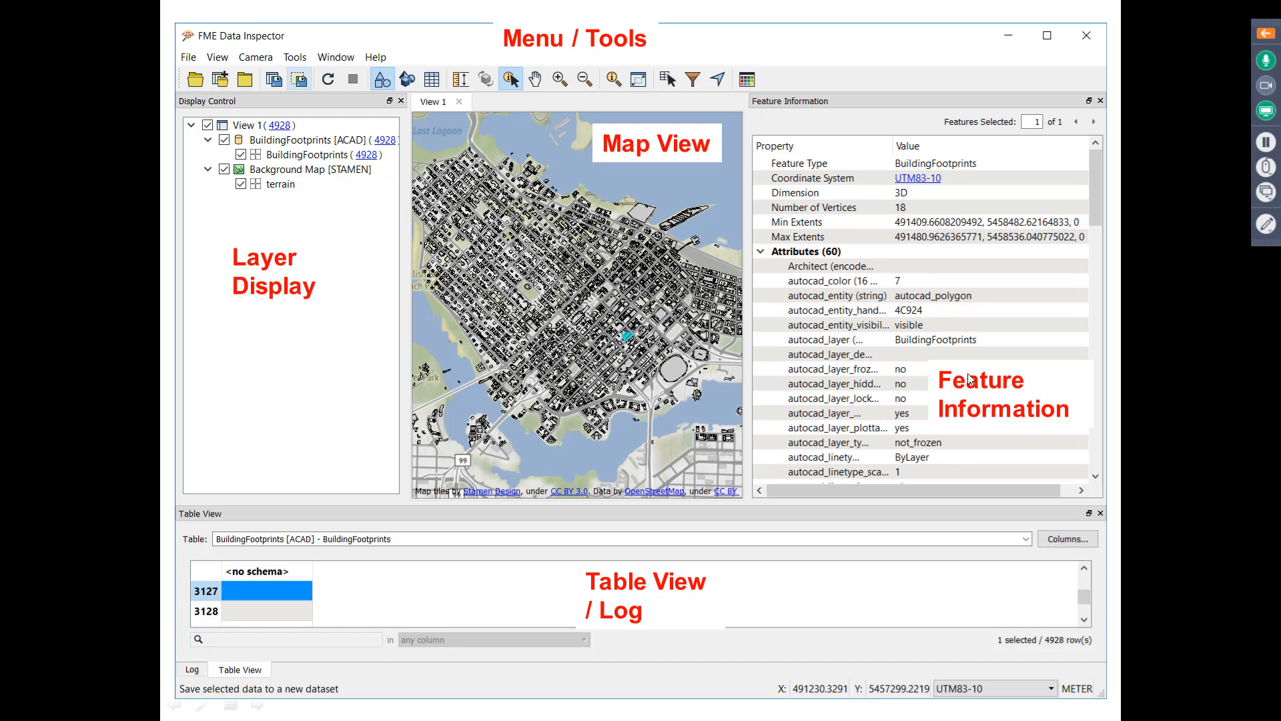
left_click(901, 411)
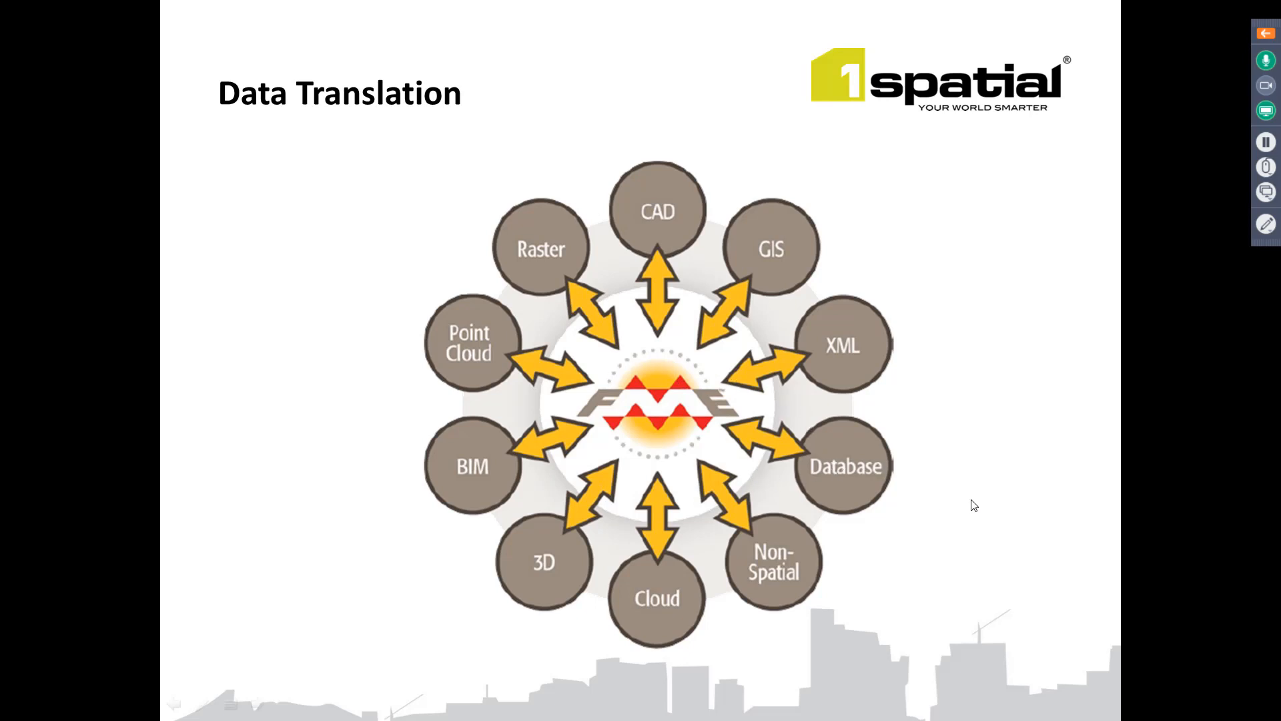
left_click(984, 511)
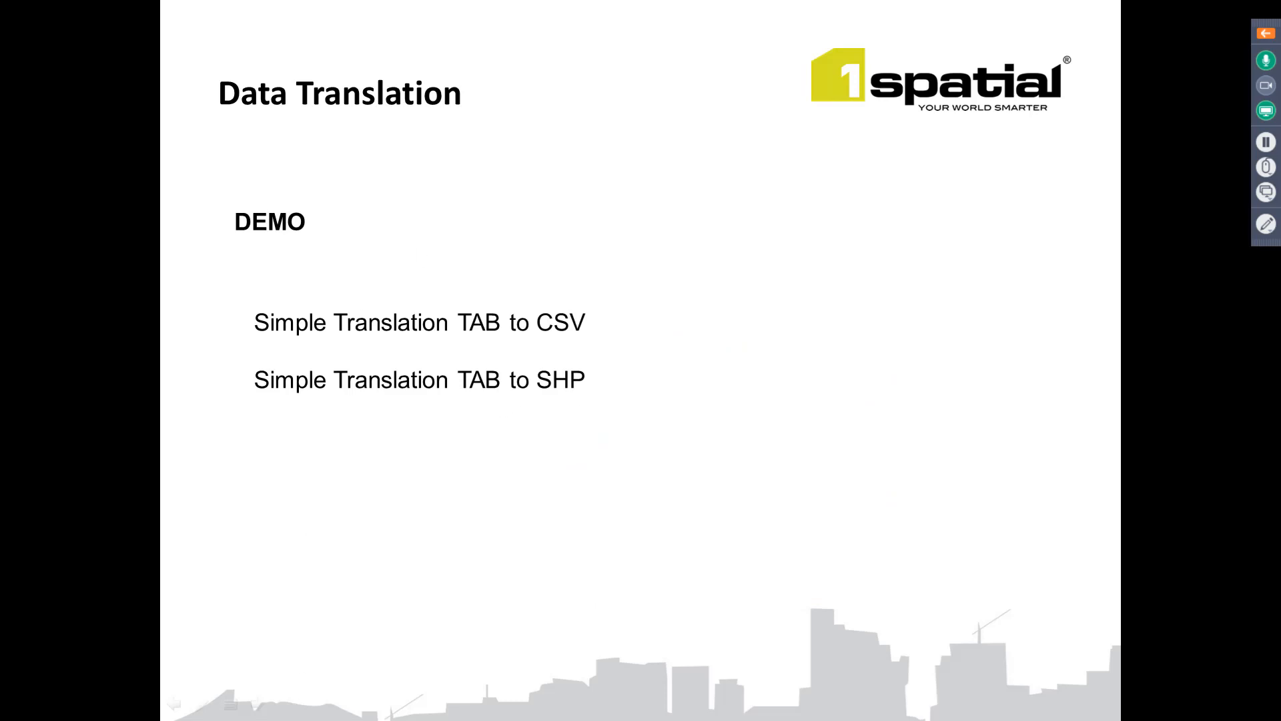
- Switch to FME Workbench and start generating a workspace with MapInfo Extended TAB as the reader format, found by searching "mapinf"
key("alt+Tab")
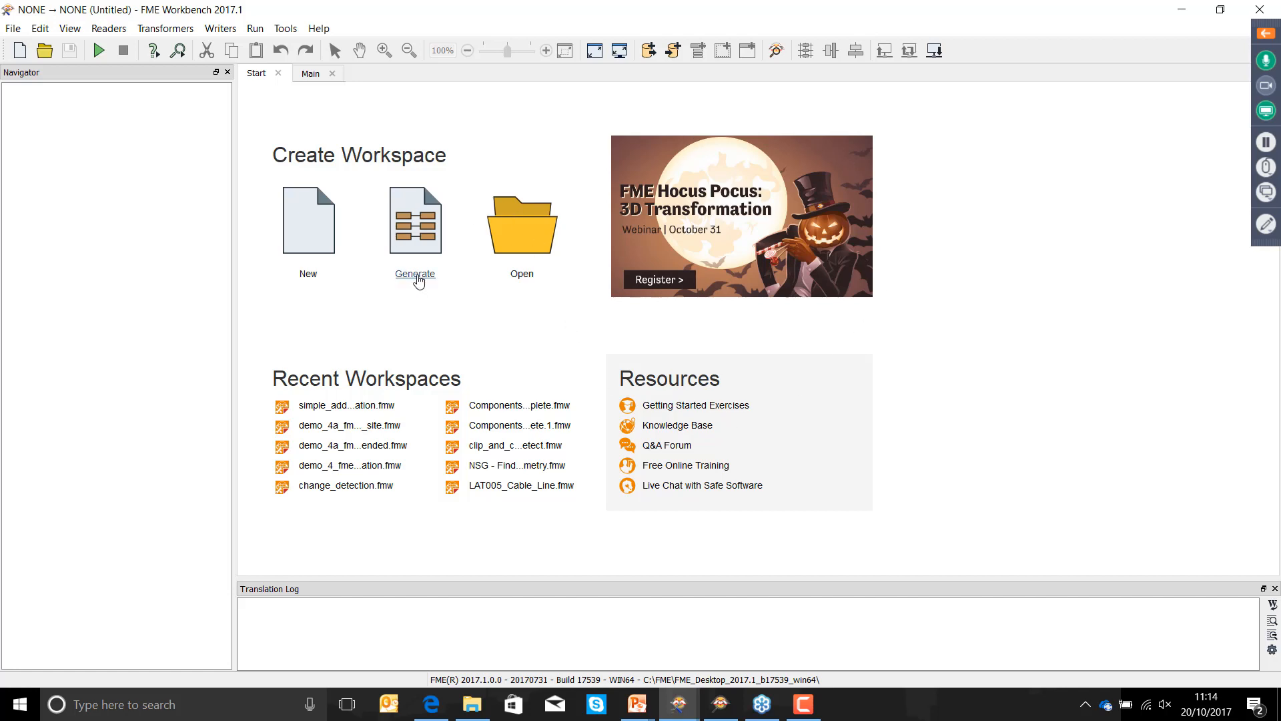
left_click(417, 276)
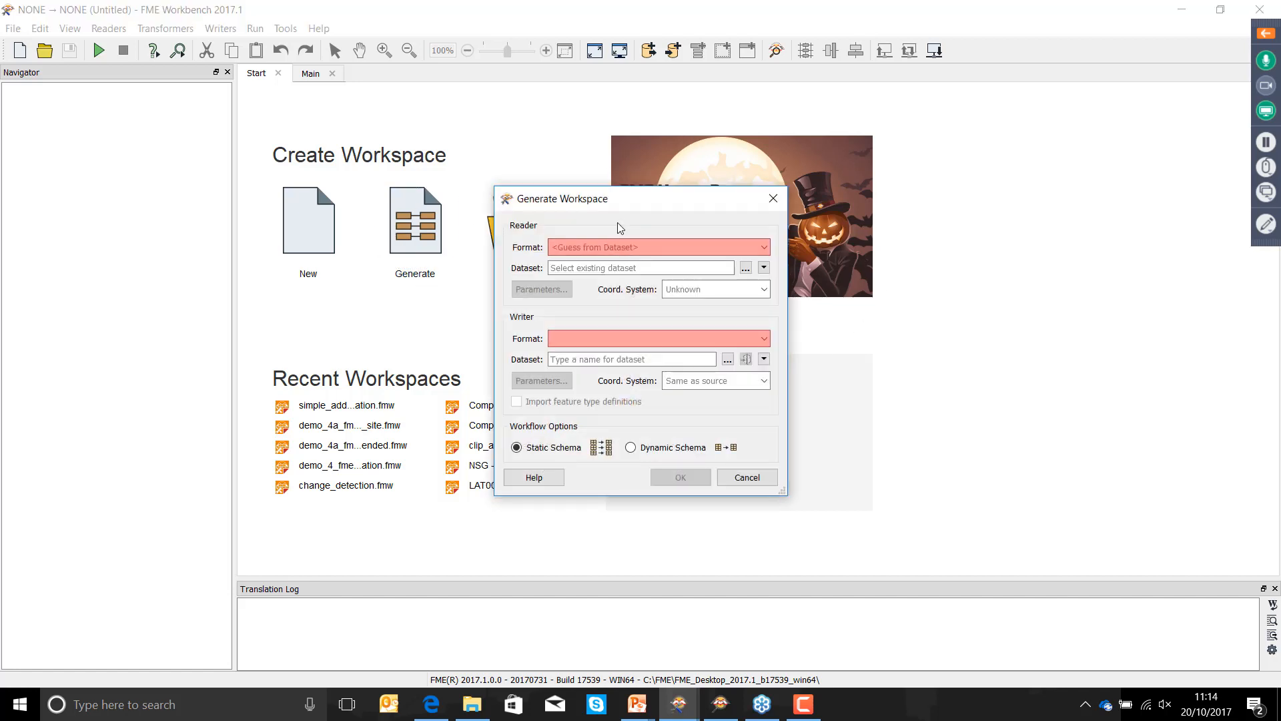
left_click_drag(623, 207, 546, 165)
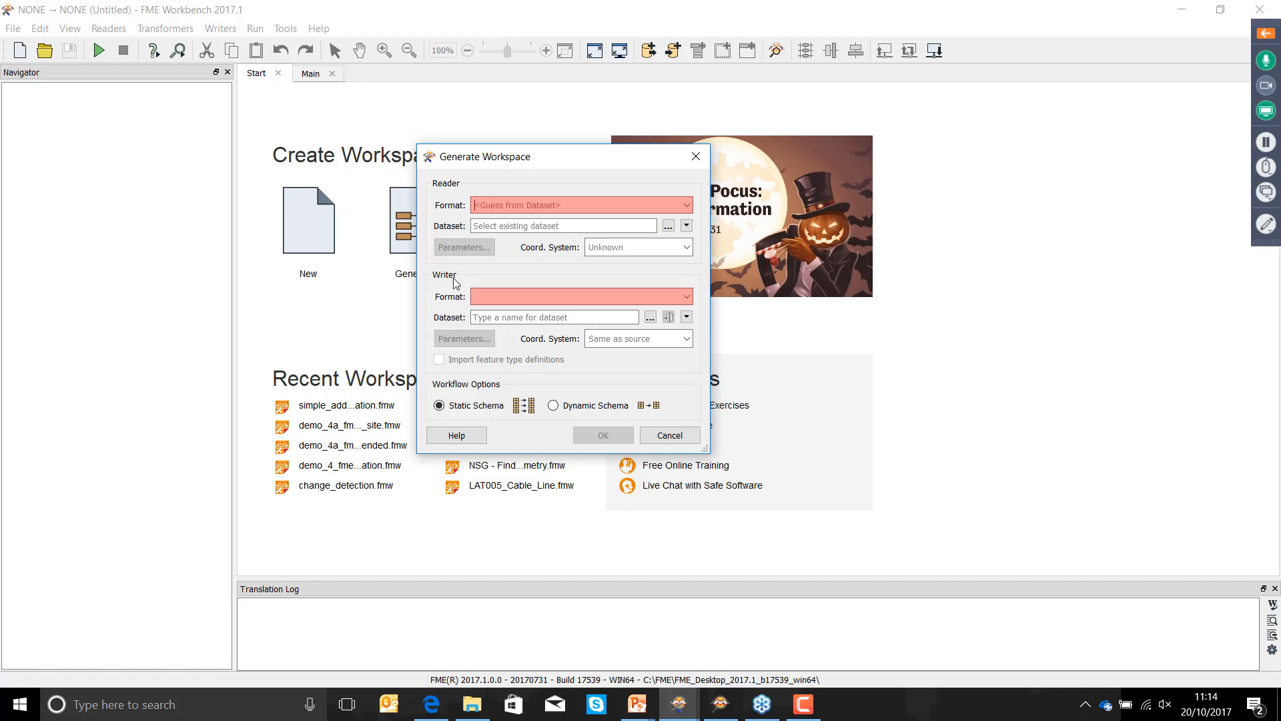
left_click(687, 205)
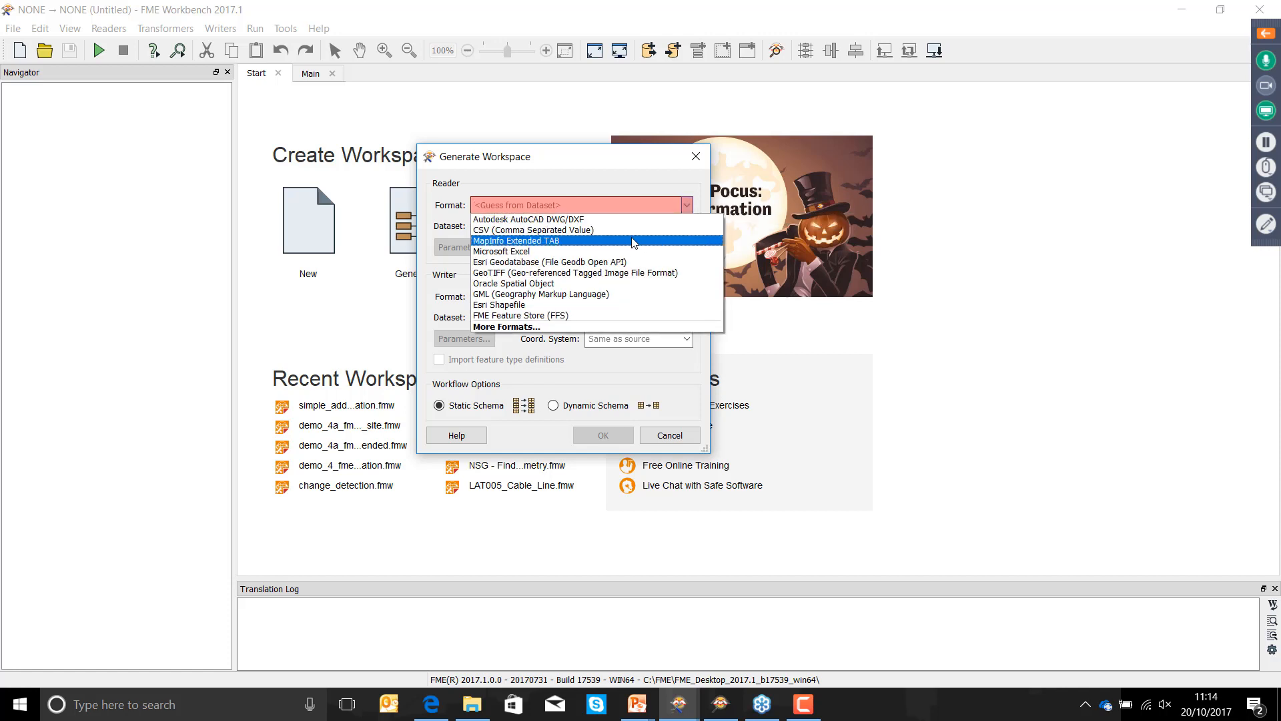
left_click(560, 327)
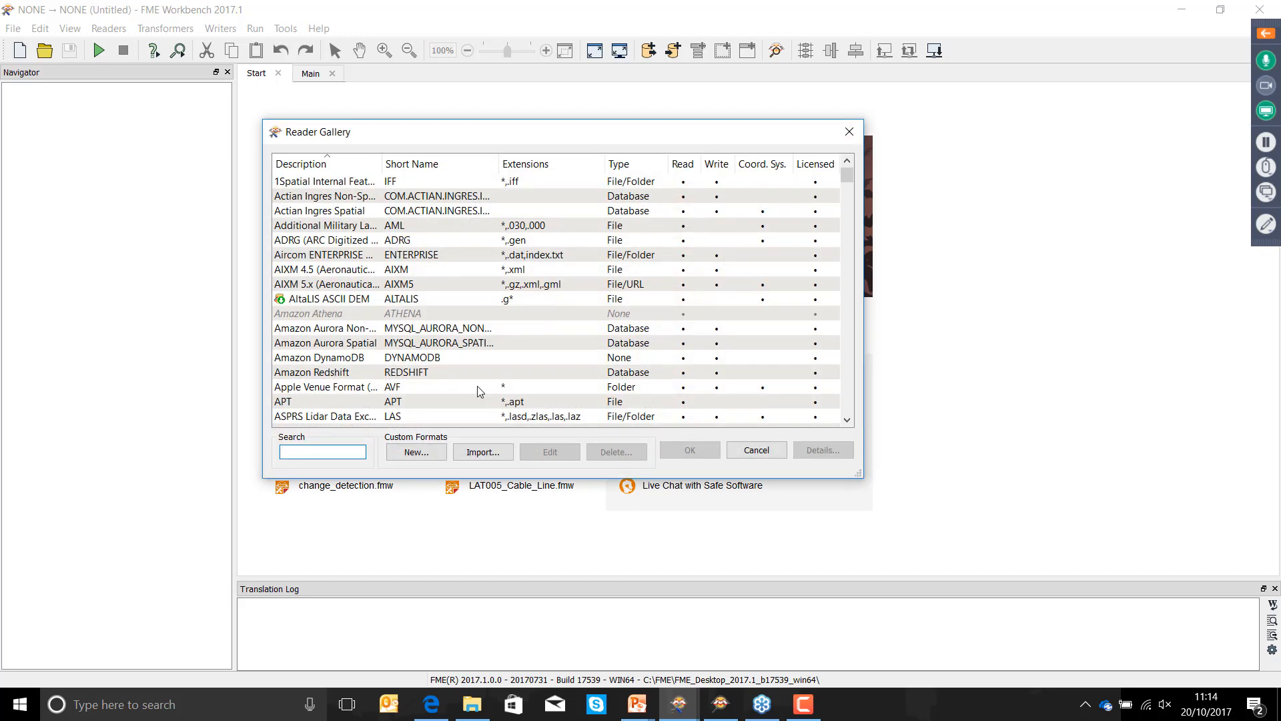
type("mapinf")
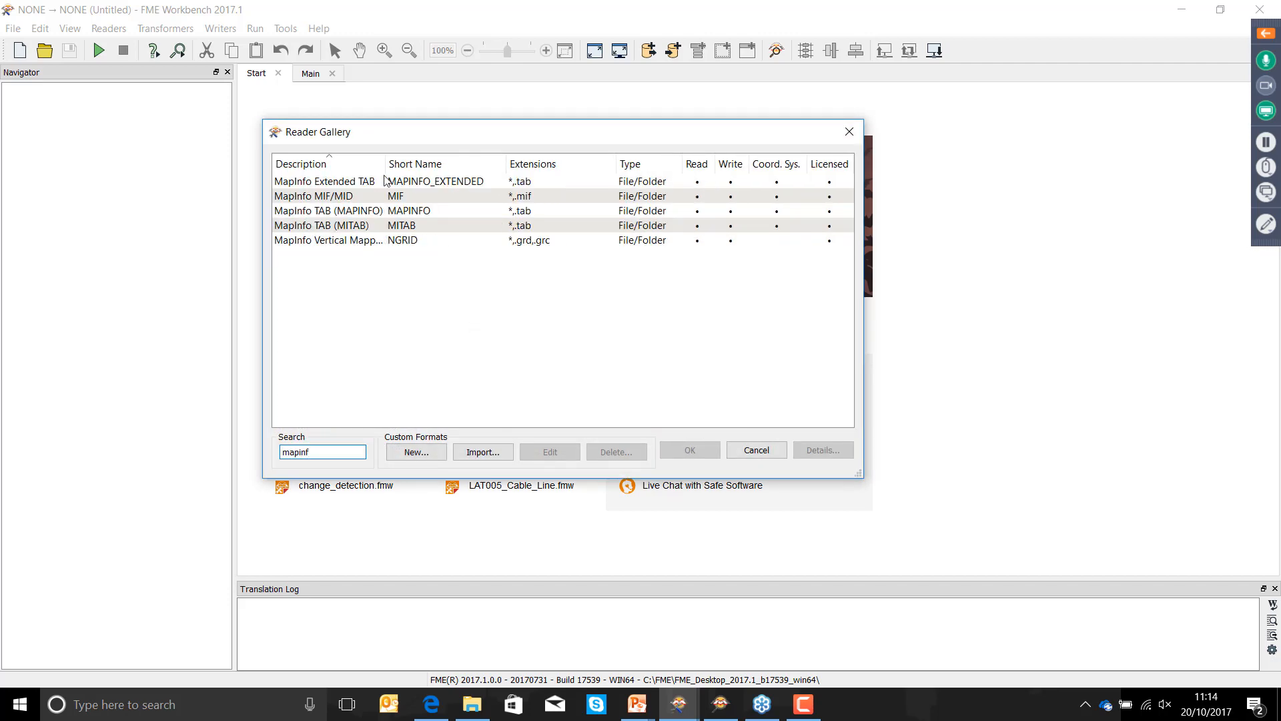
left_click_drag(387, 166, 411, 165)
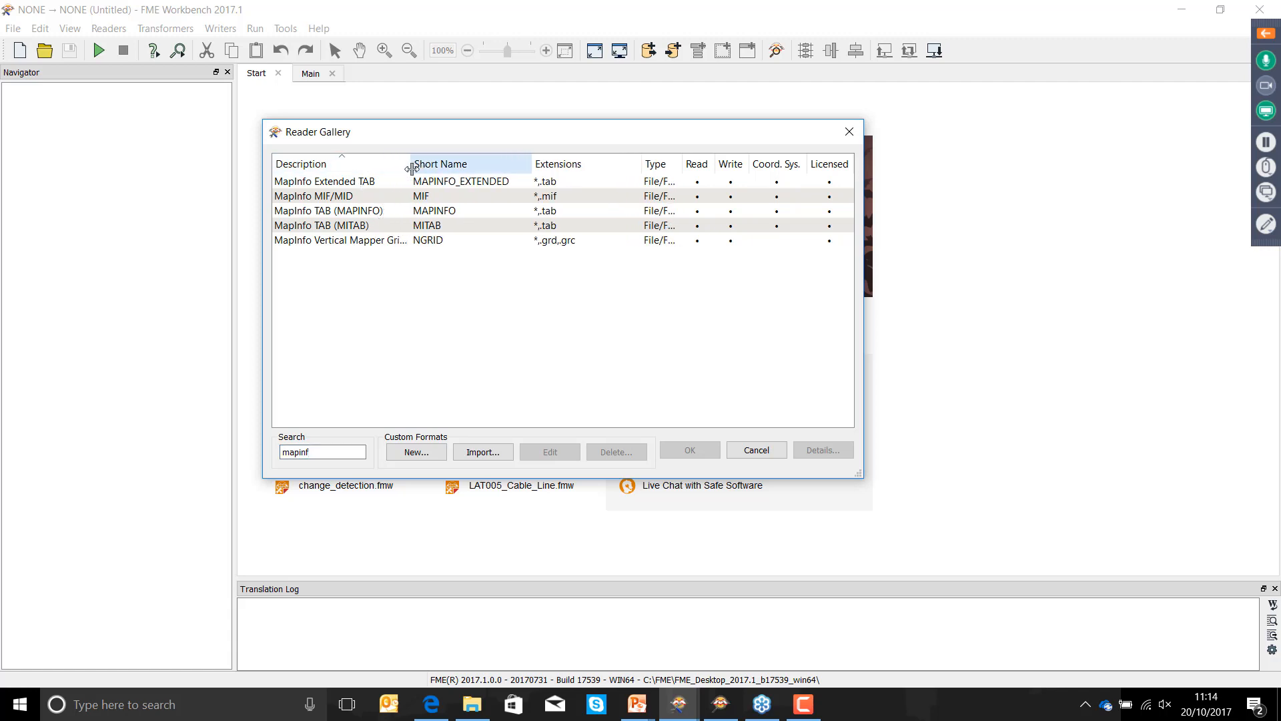
left_click(361, 186)
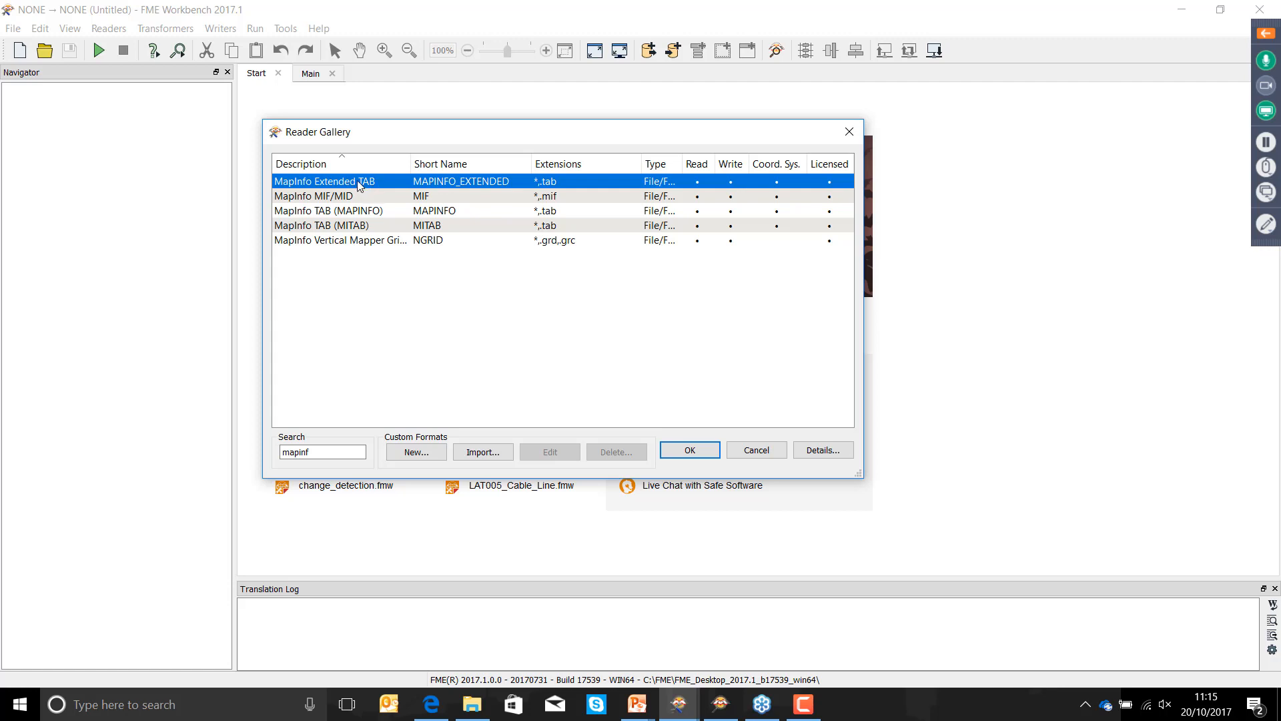
left_click(688, 450)
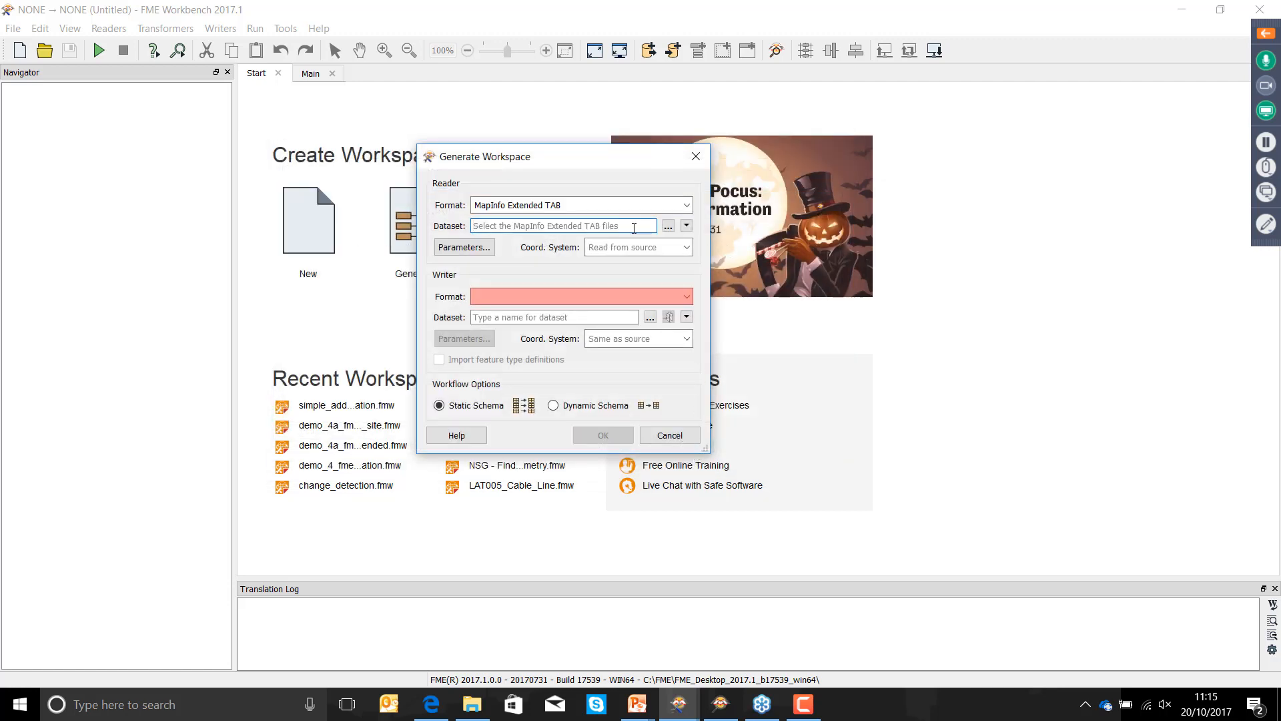
- Choose Parks.tab from the "2 - simple translation" folder as the reader dataset
left_click(668, 225)
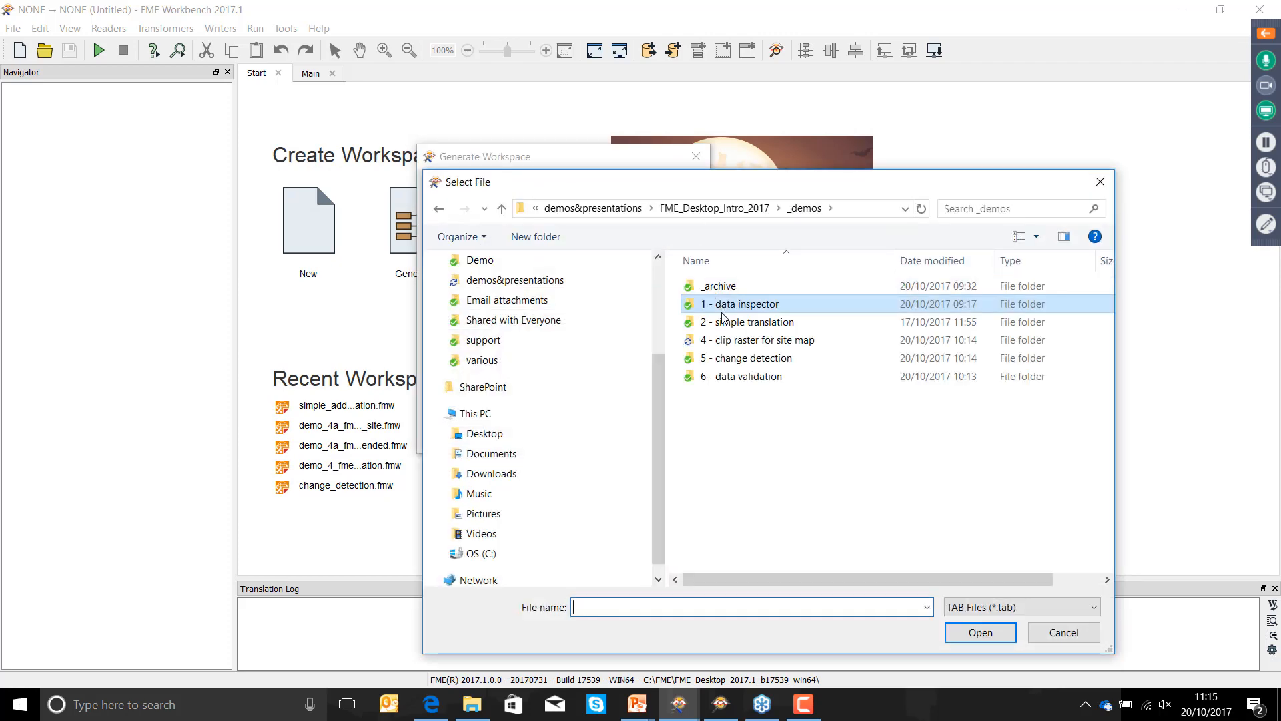
double_click(721, 322)
left_click(719, 305)
double_click(719, 304)
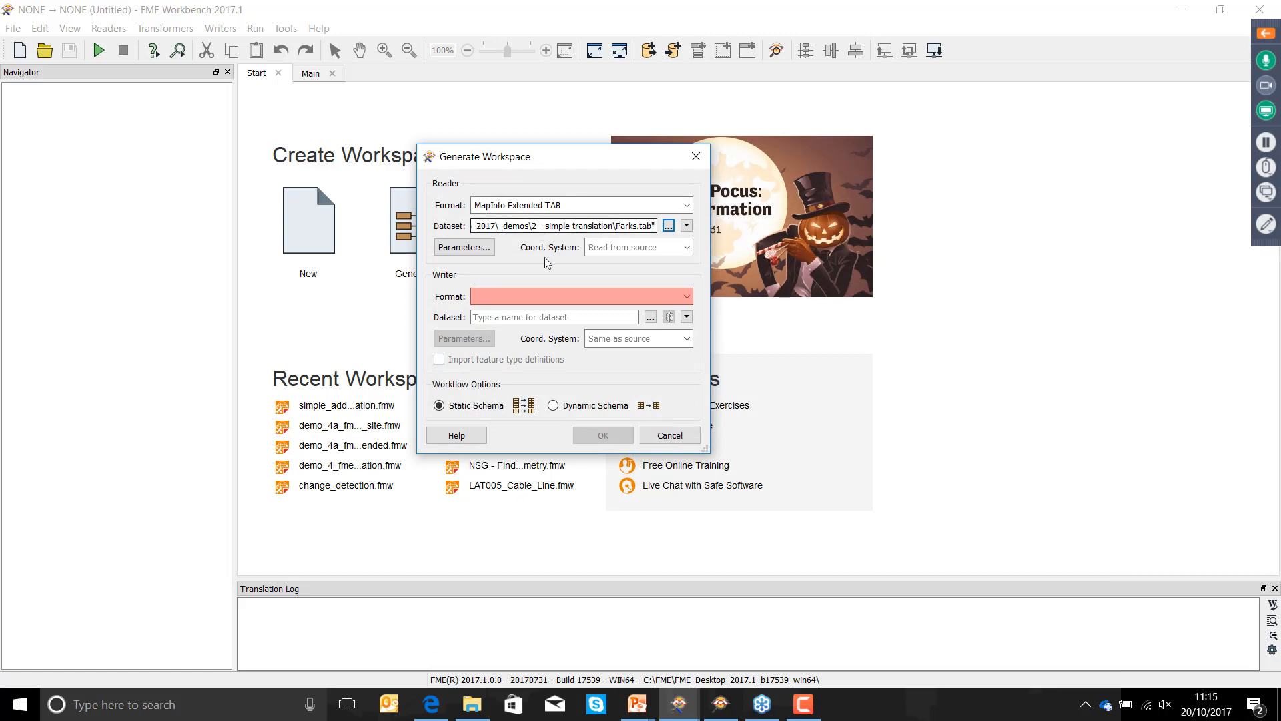
- Set the writer to CSV (Comma Separated Value) with the _out folder as its dataset, and generate the workspace with a static schema
left_click(686, 299)
left_click(680, 322)
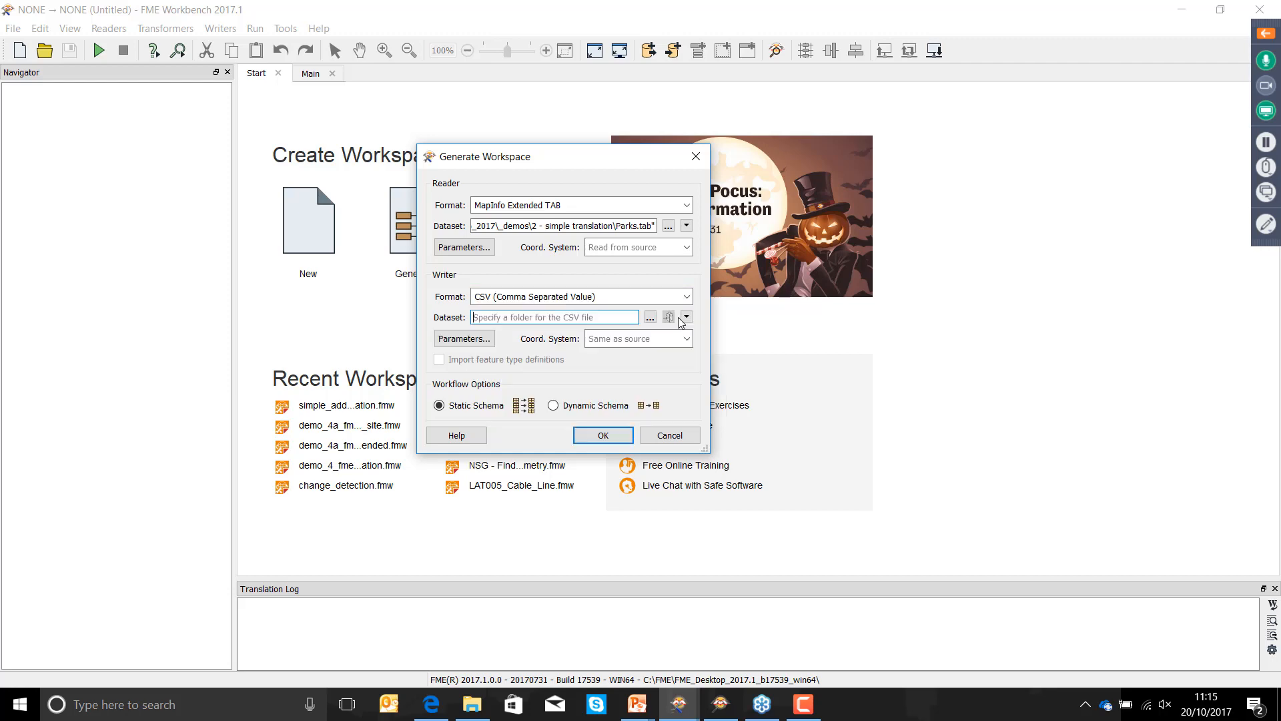
left_click(657, 318)
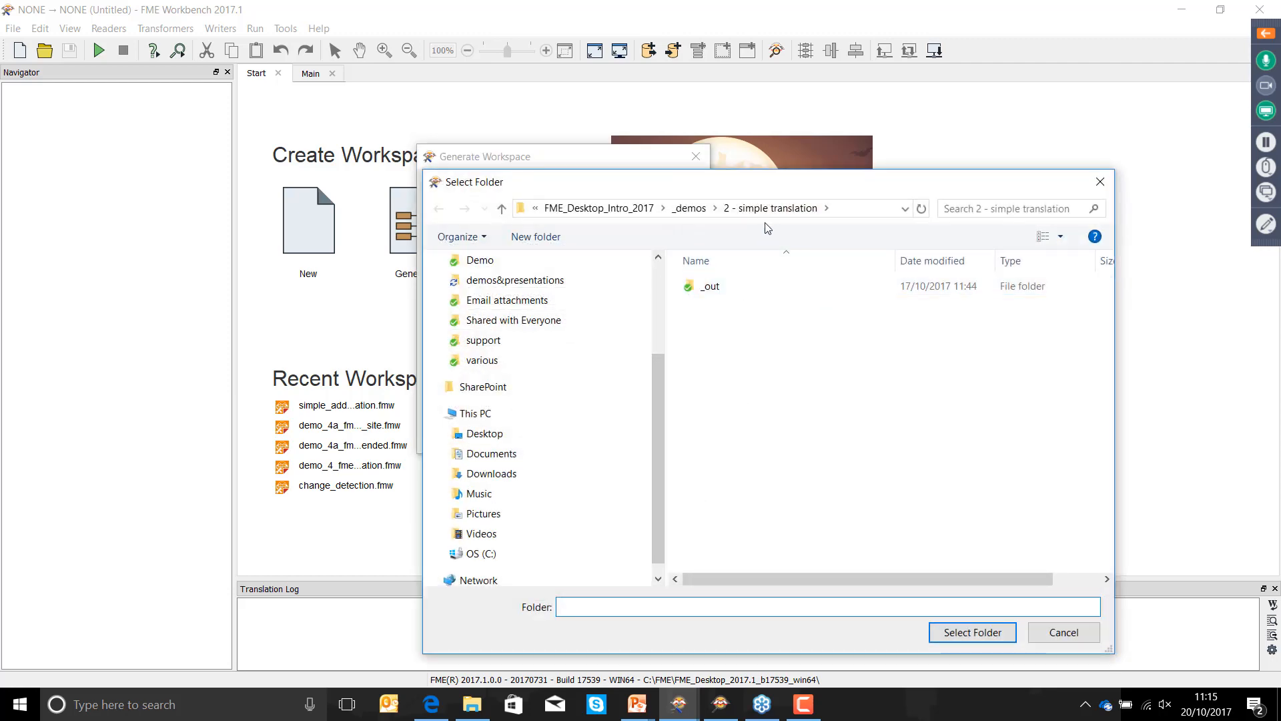
double_click(704, 287)
left_click(972, 632)
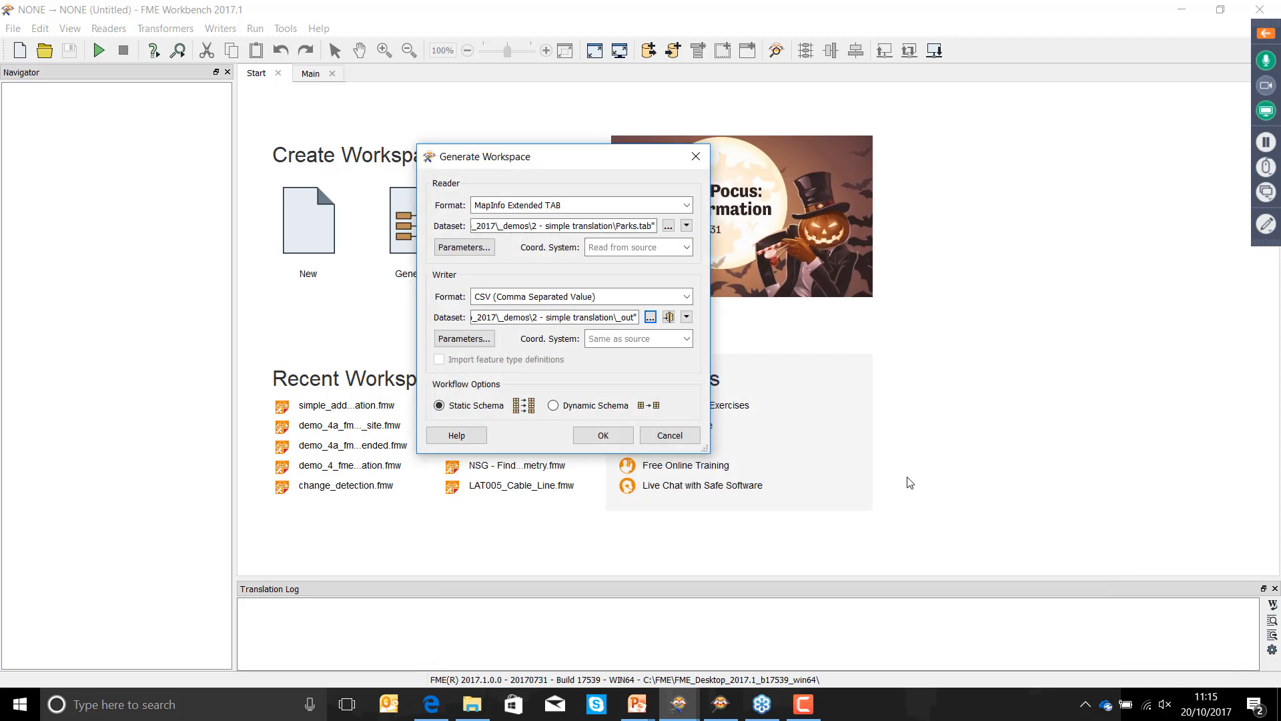
left_click_drag(618, 160, 627, 123)
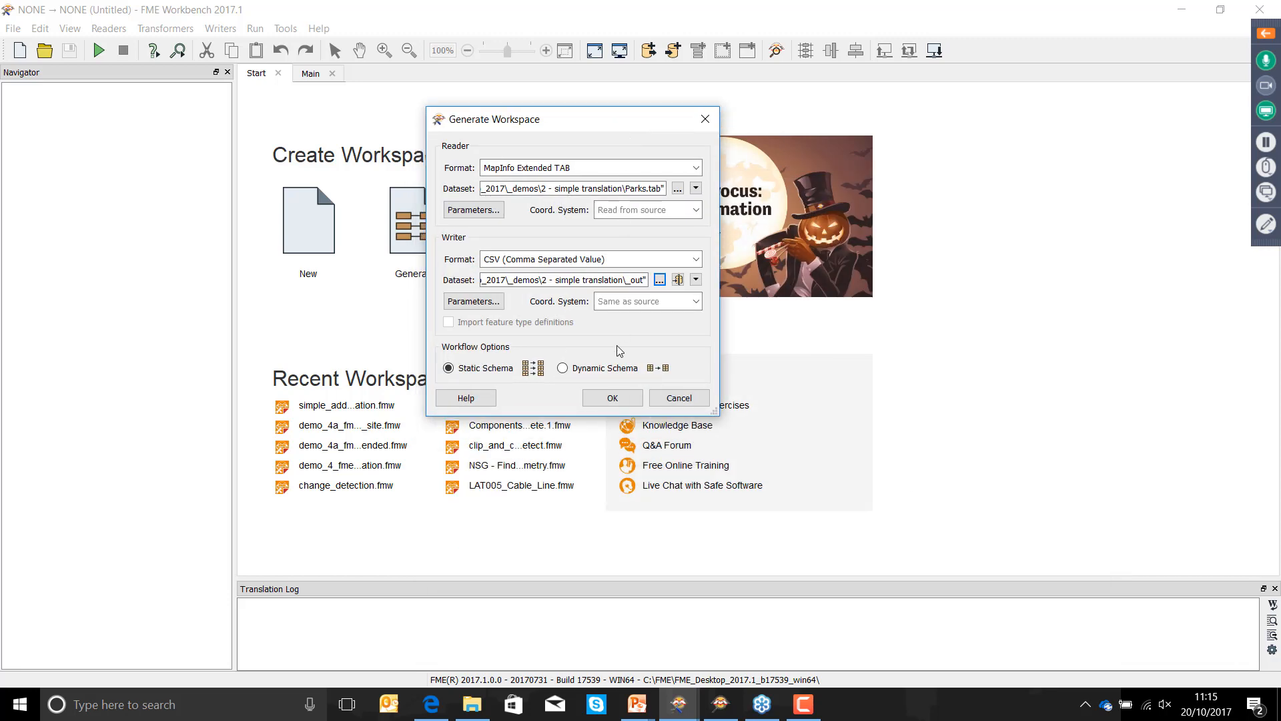
left_click(612, 400)
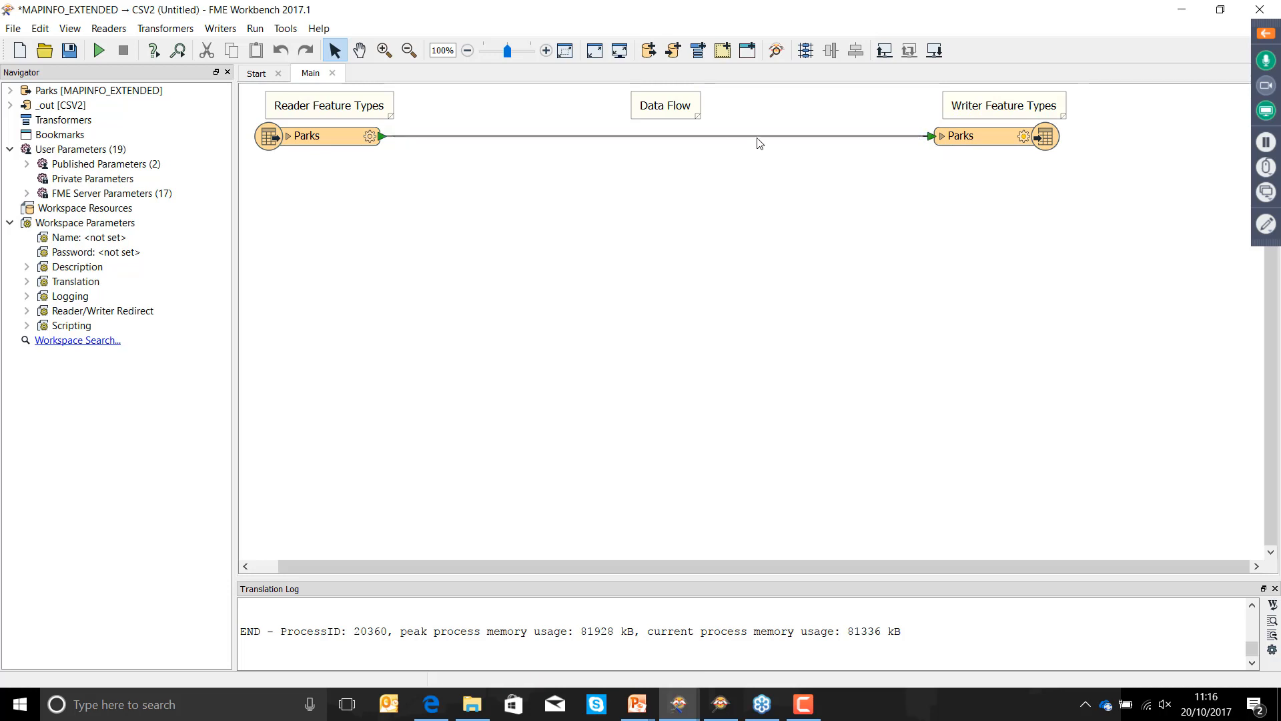
- Run the Parks translation and open the written Parks.csv in Excel from the writer's containing folder
left_click(98, 51)
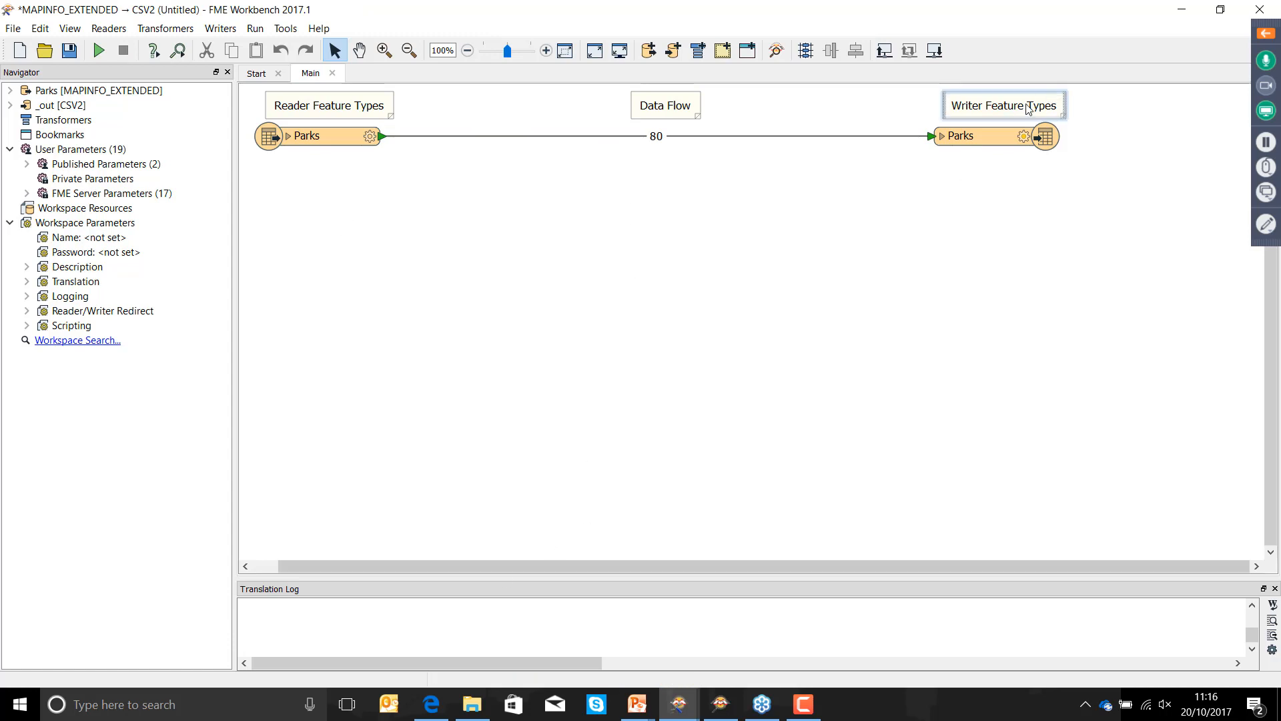
right_click(991, 135)
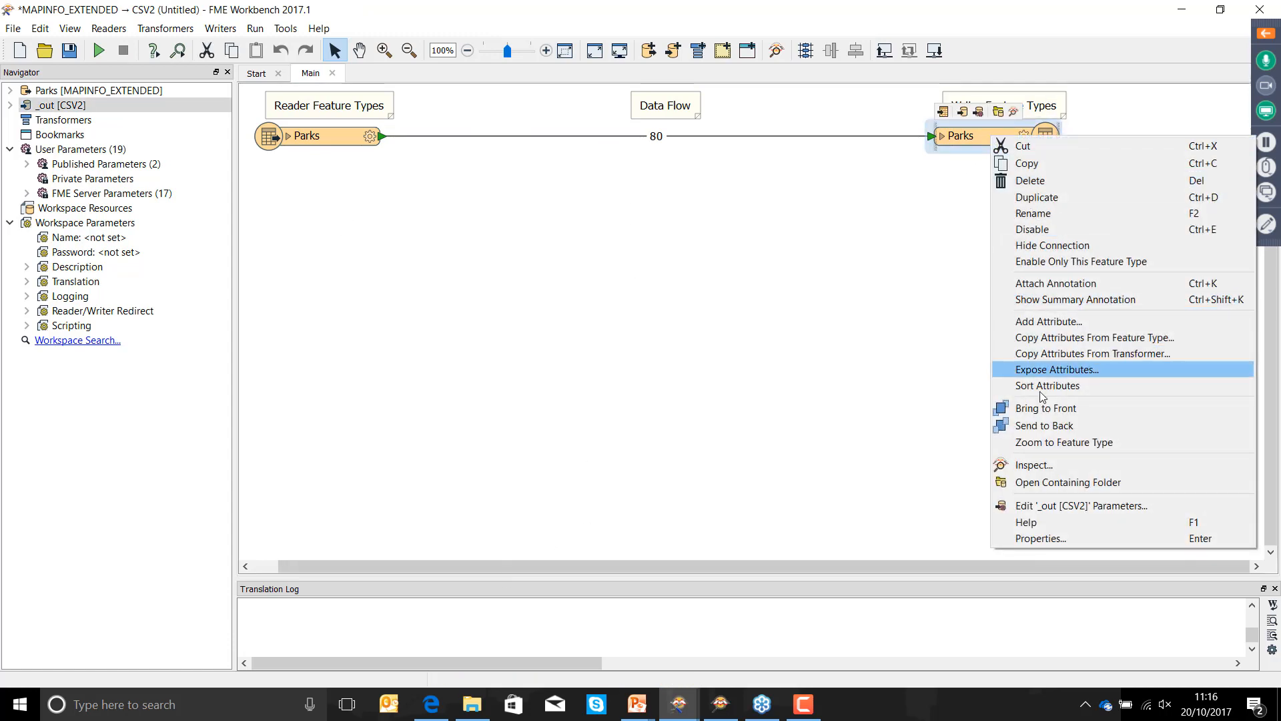
left_click(1045, 483)
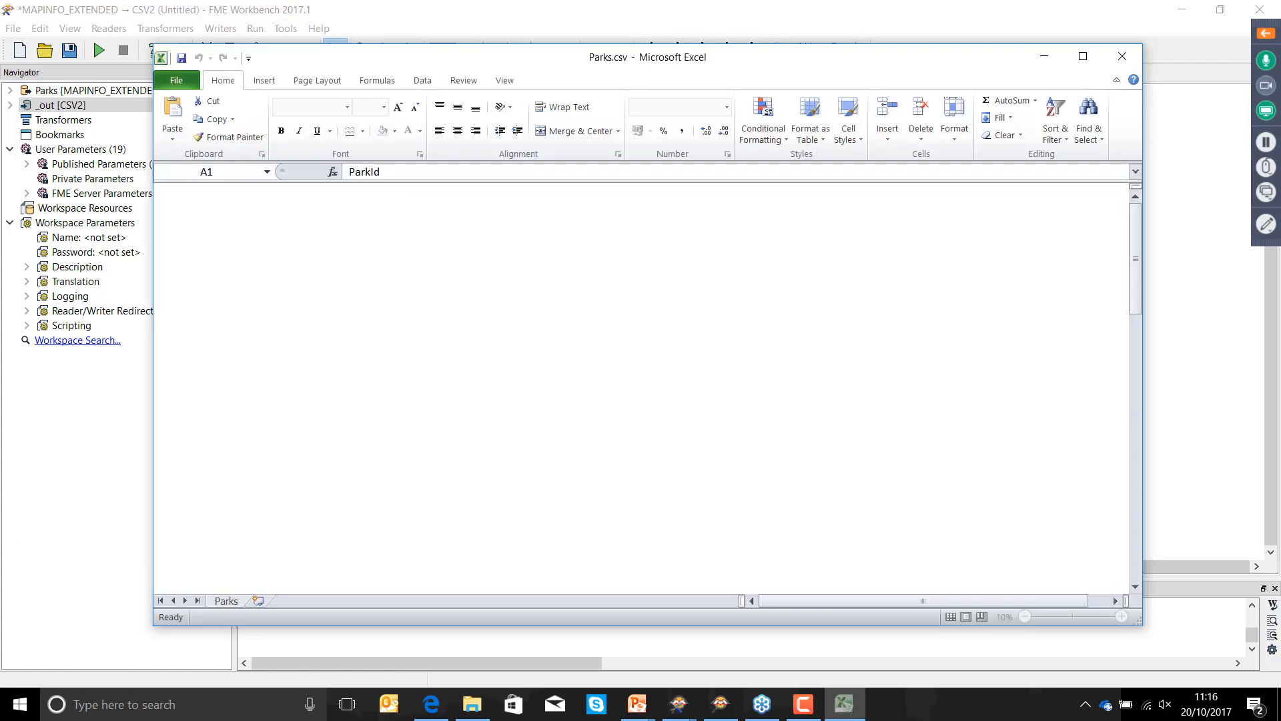
left_click(319, 276)
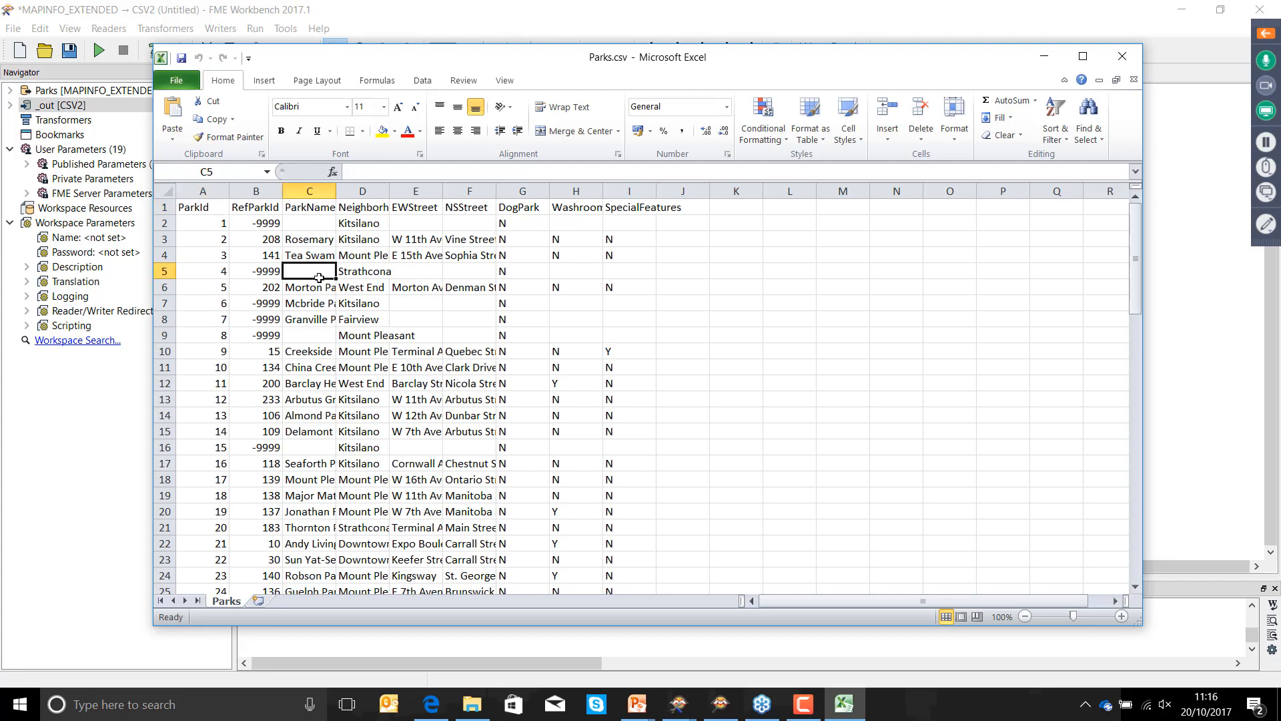
- Look over the park rows in Parks.csv and close the file
left_click(382, 305)
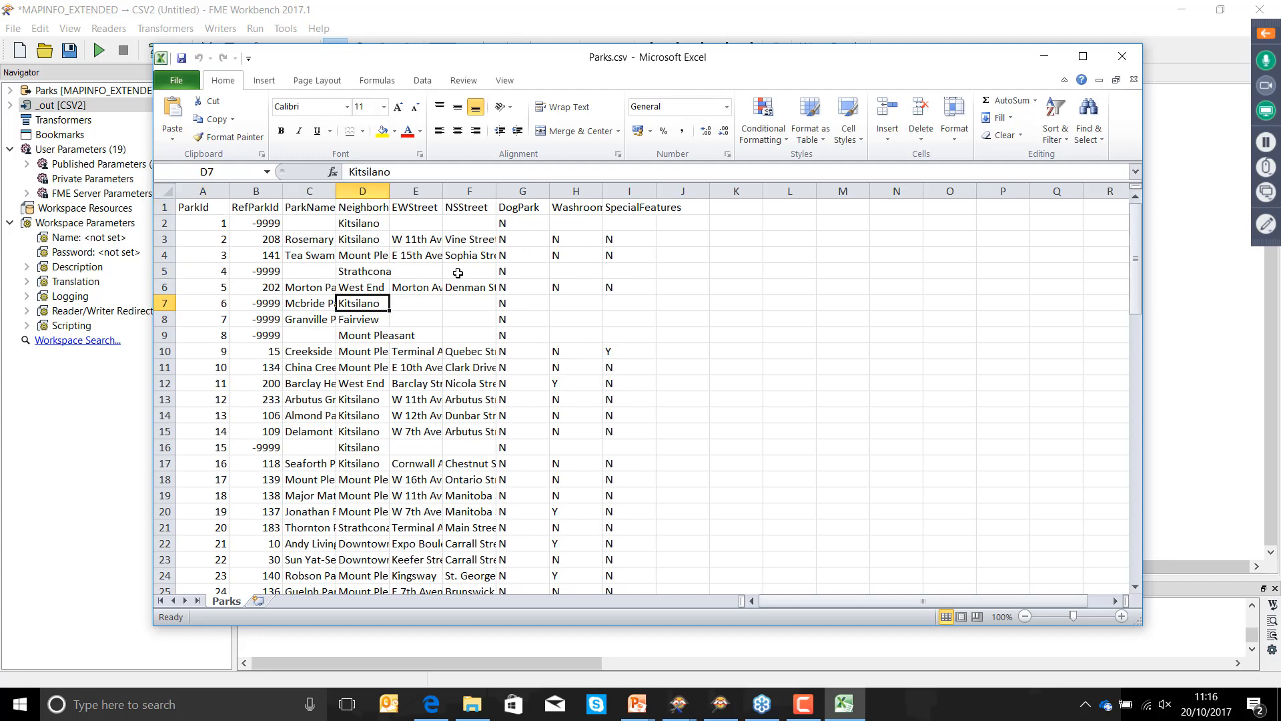
left_click(330, 287)
left_click(1131, 58)
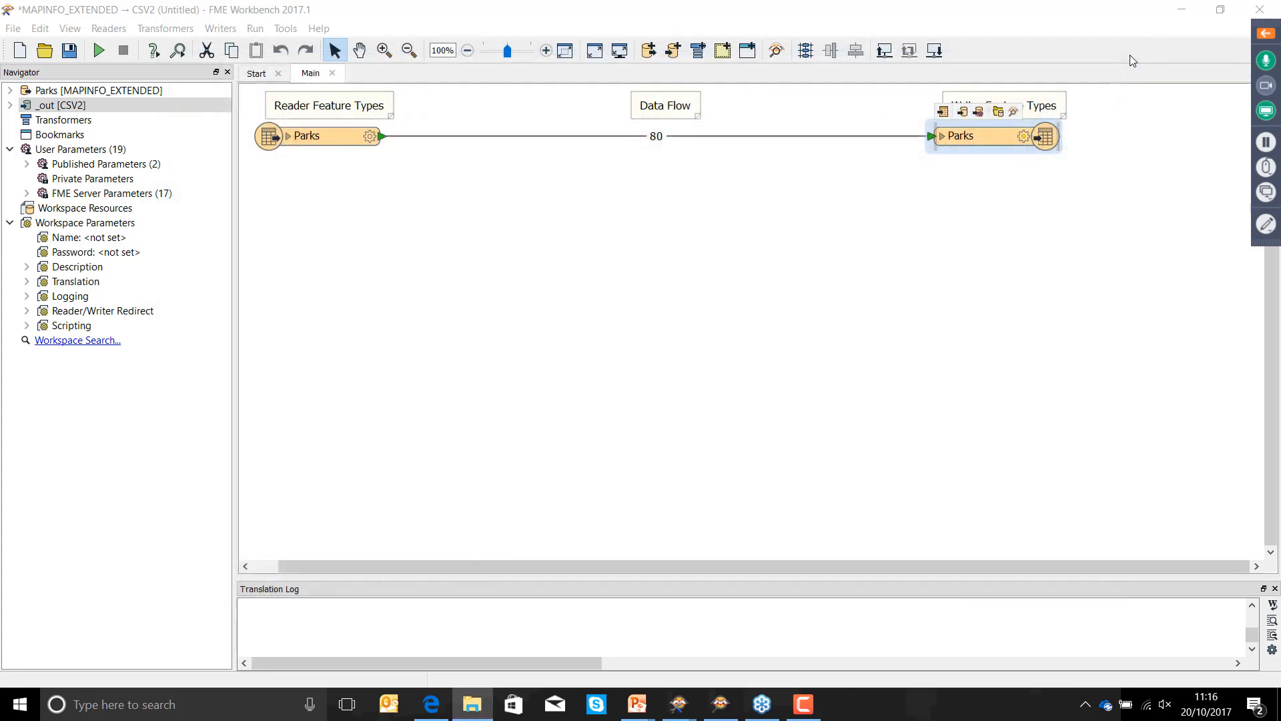
- Discard the unsaved CSV workspace and generate a static-schema workspace from Parks.tab with Esri Shapefile as the writer format
left_click(19, 49)
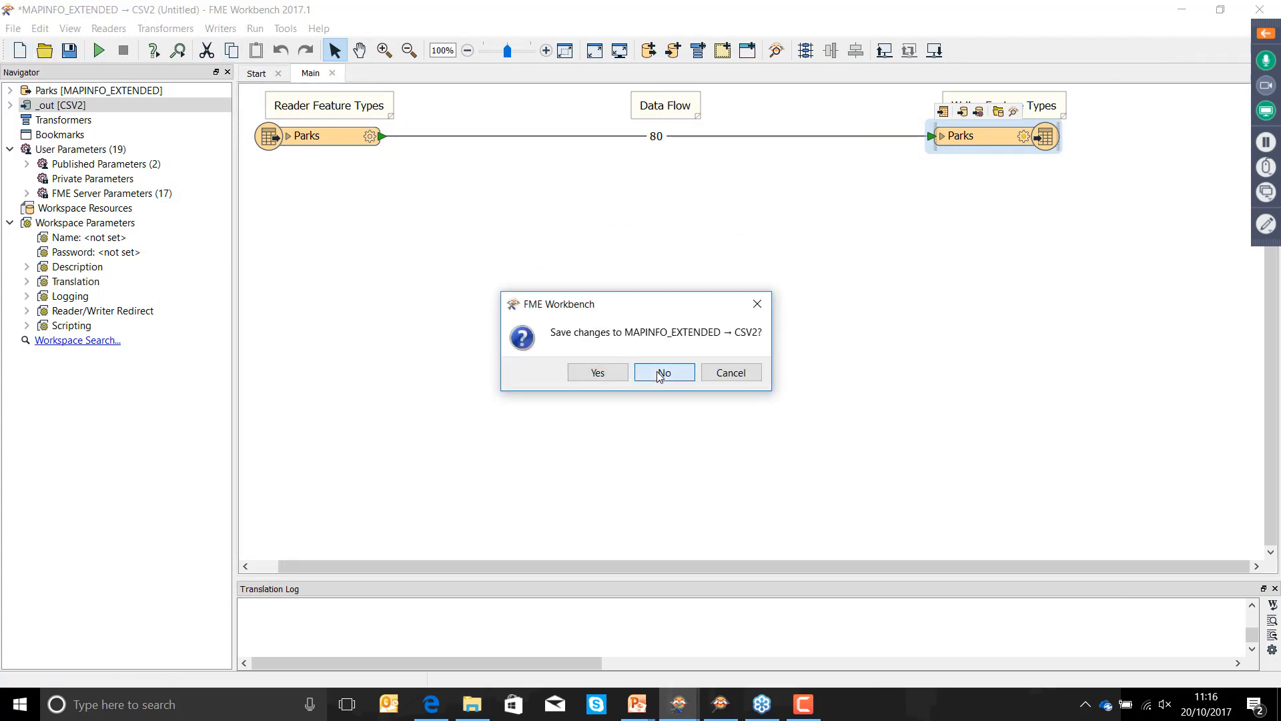
left_click(661, 373)
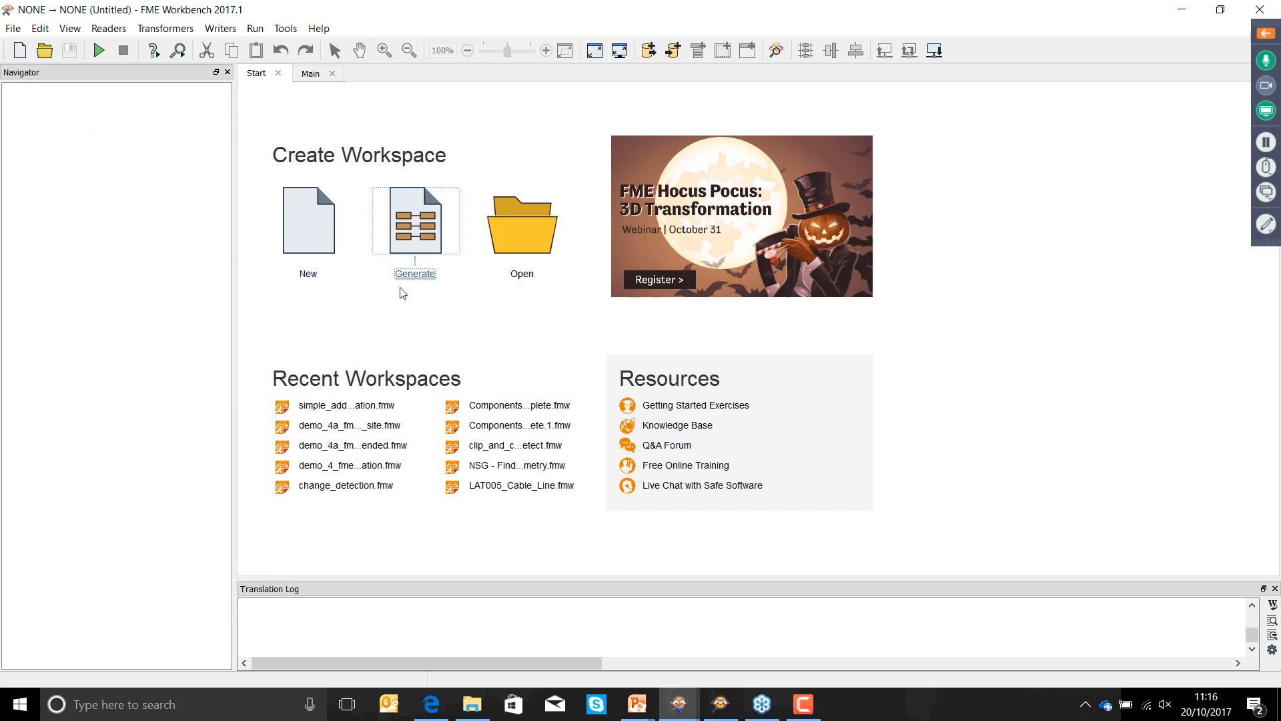
left_click(411, 274)
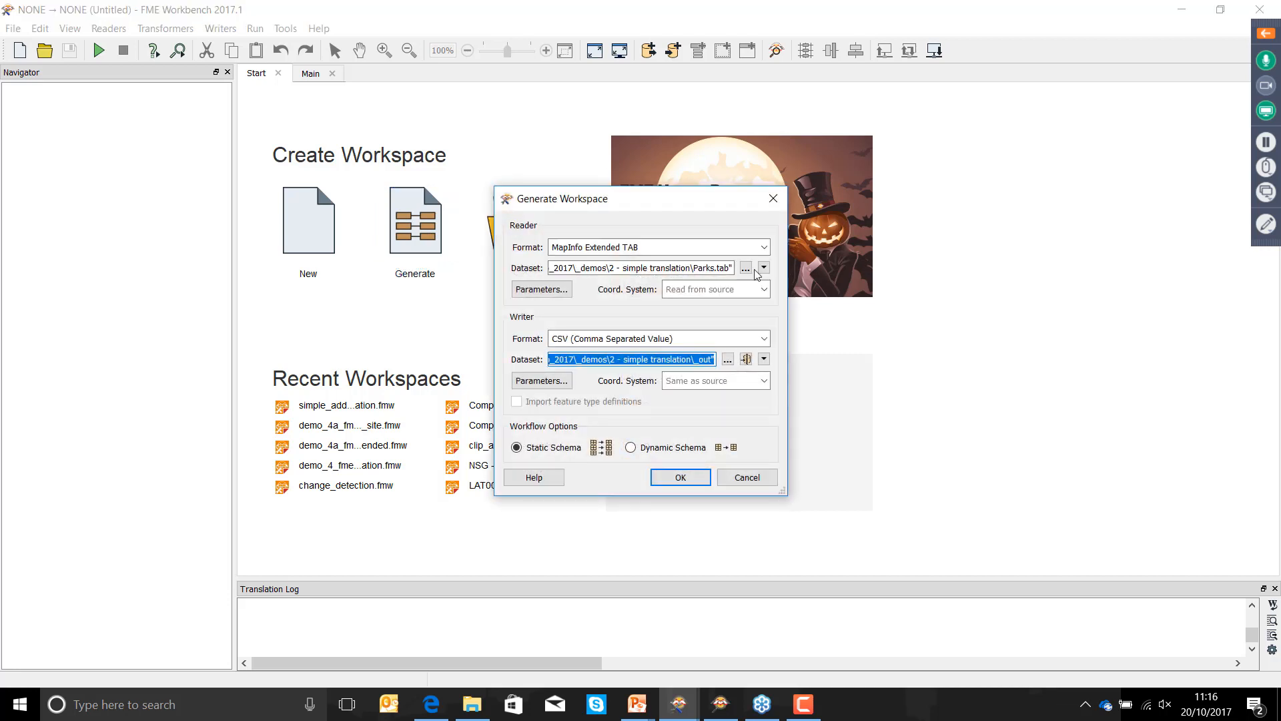
left_click(764, 342)
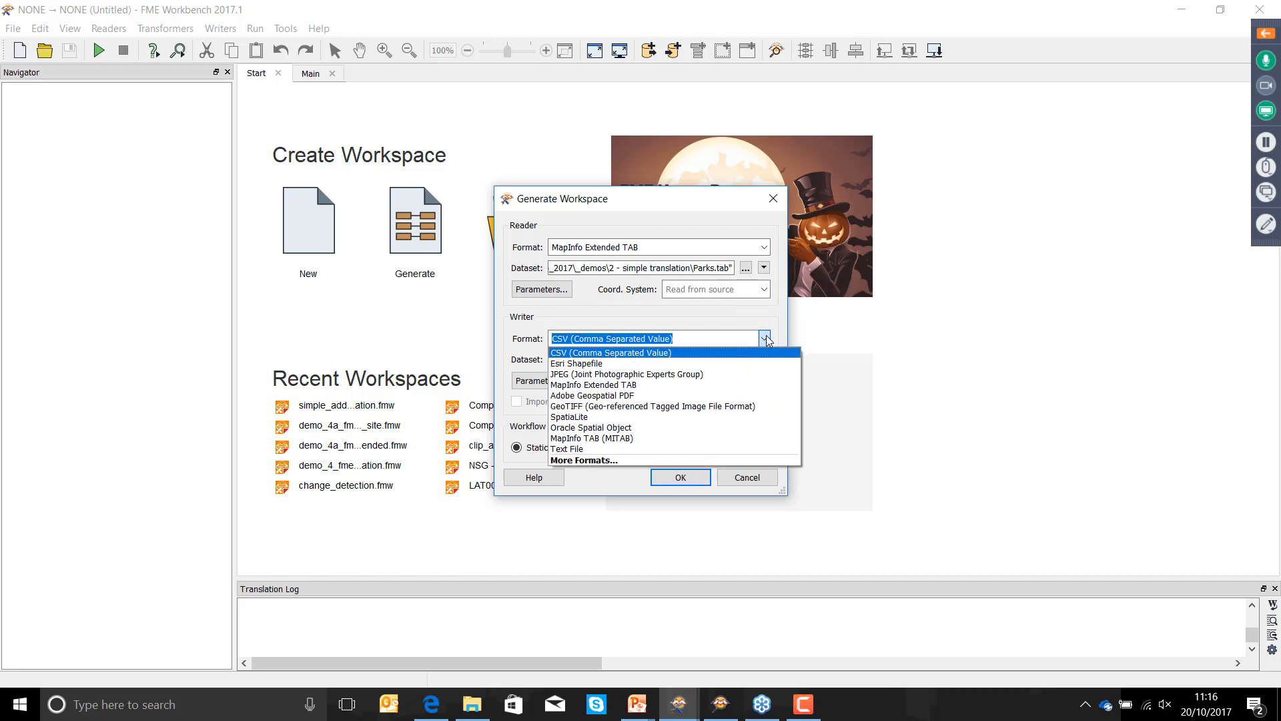
left_click(750, 366)
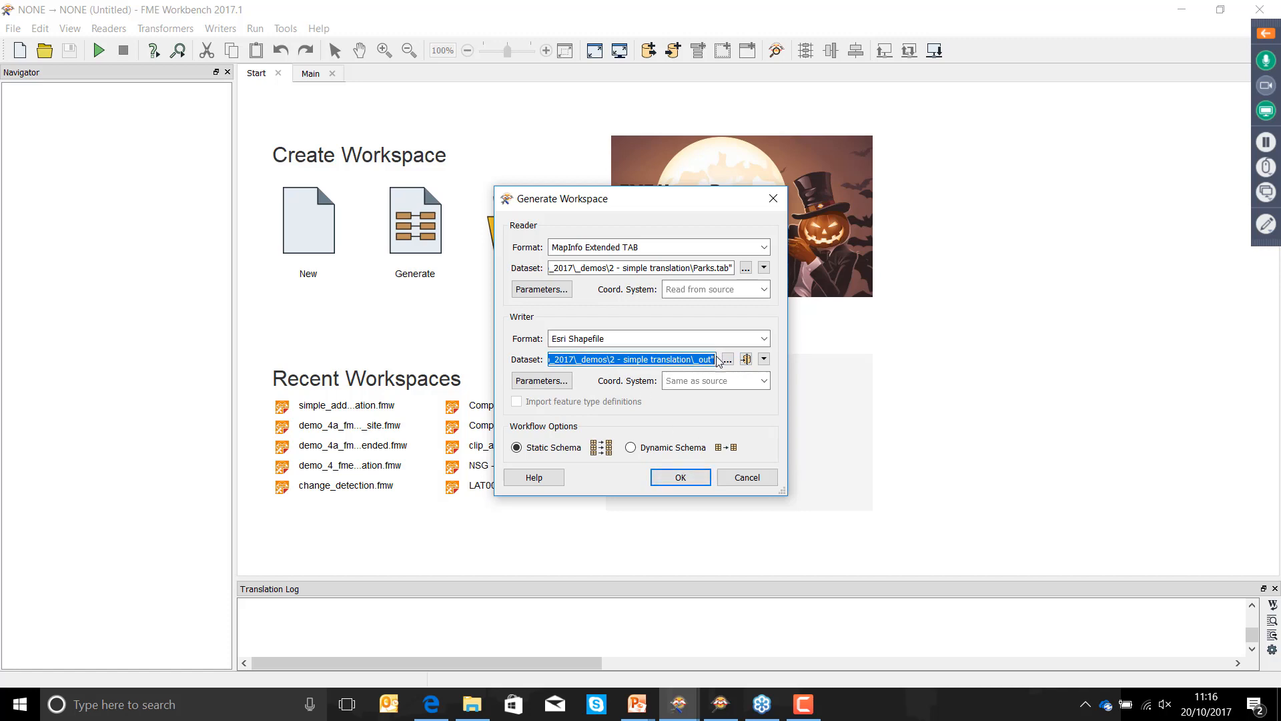
left_click(680, 477)
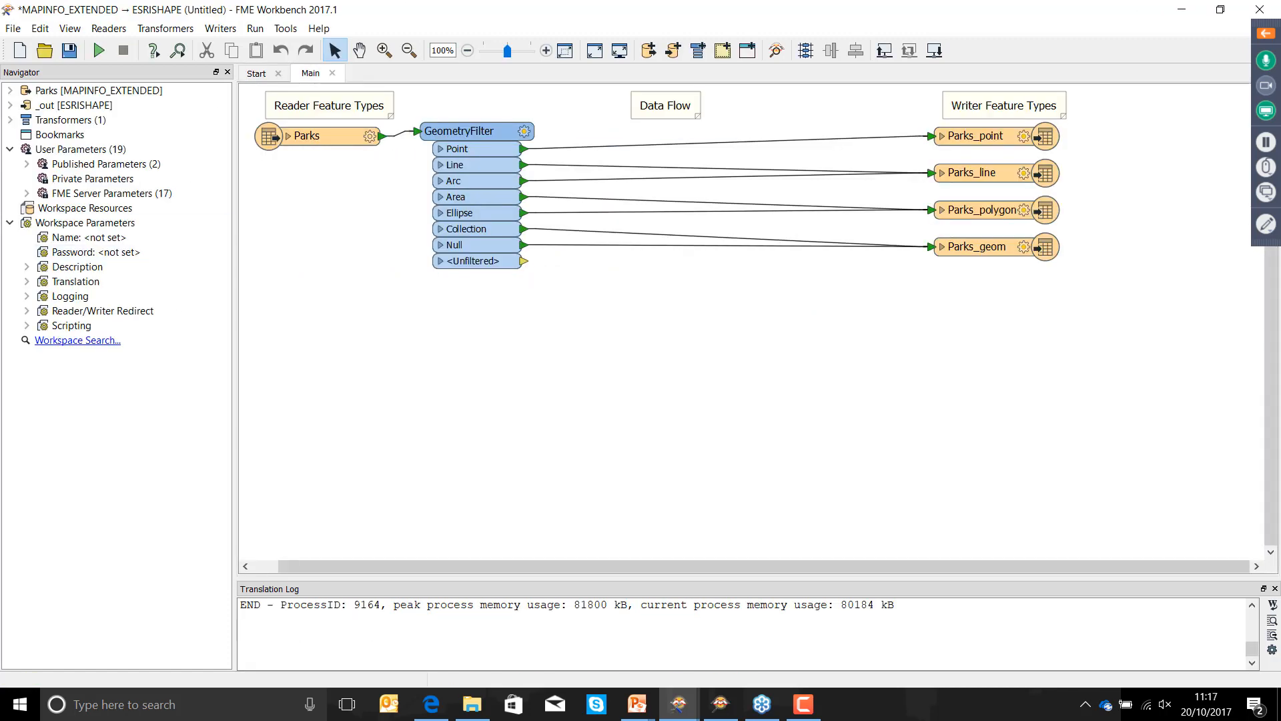
key("alt+Tab")
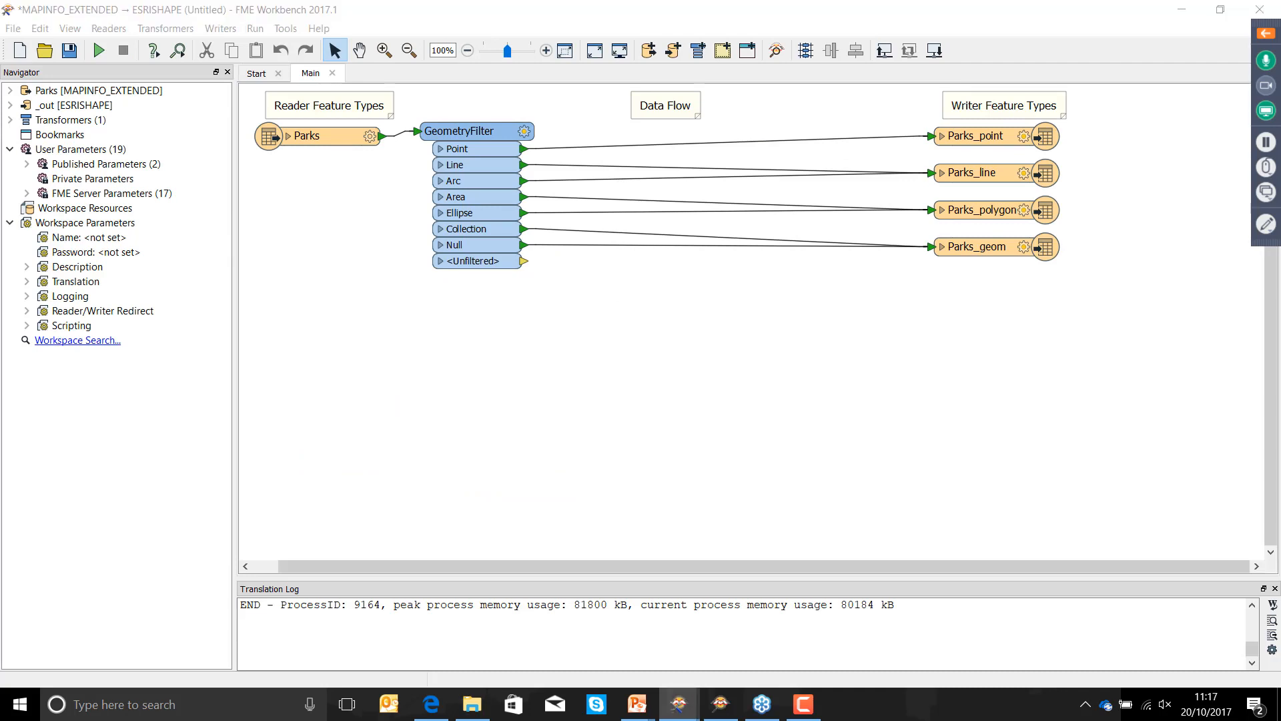
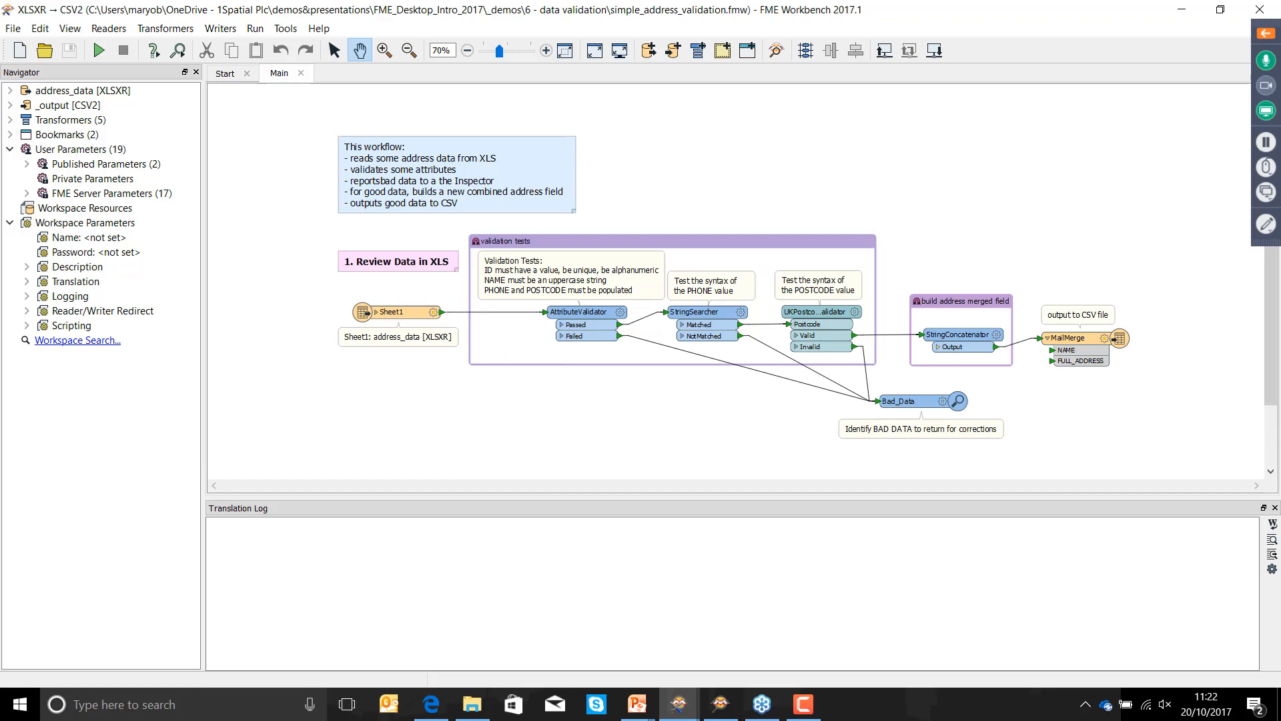
- Open the Sheet1 reader's source workbook address_data.xlsx in Excel from its containing folder
left_click(335, 50)
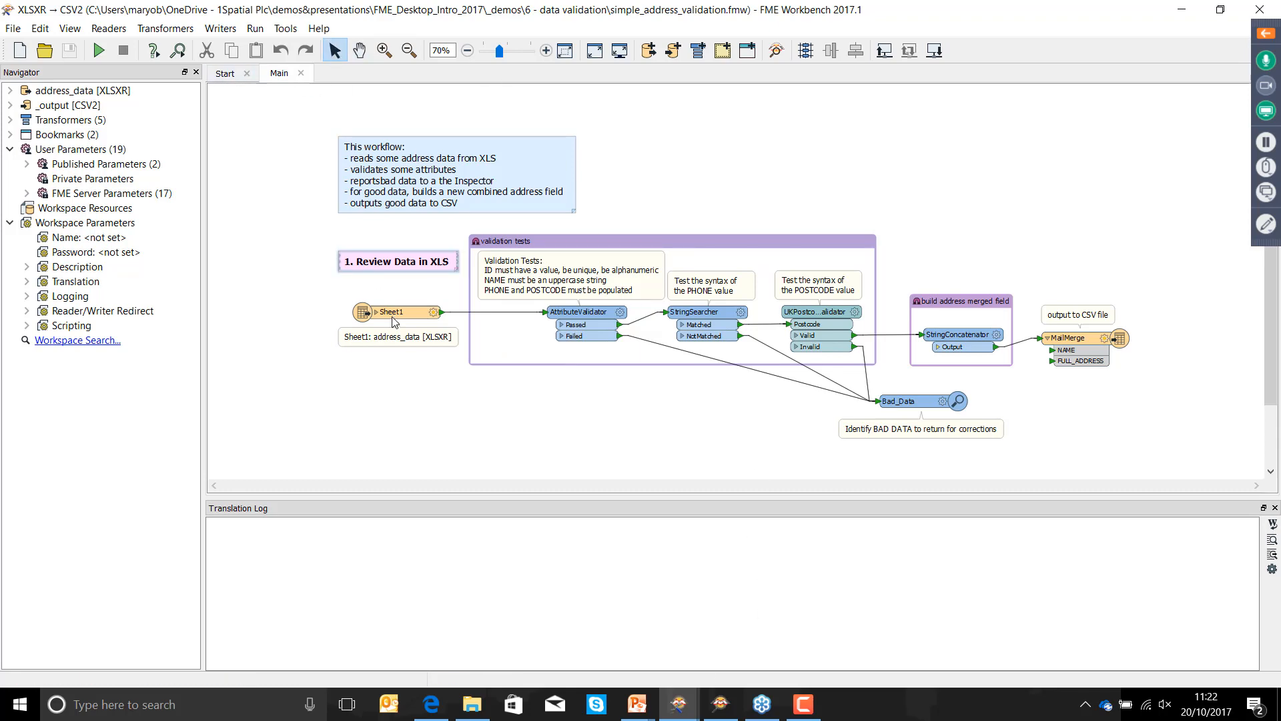
right_click(403, 315)
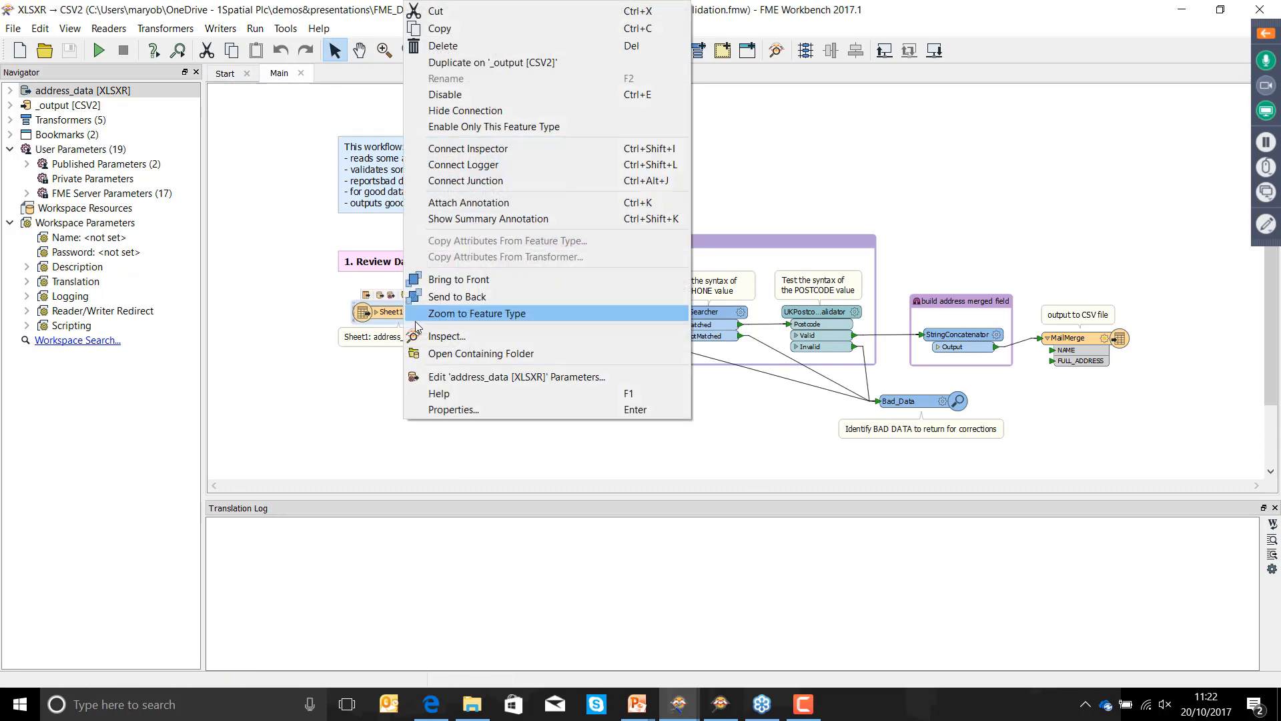
left_click(441, 359)
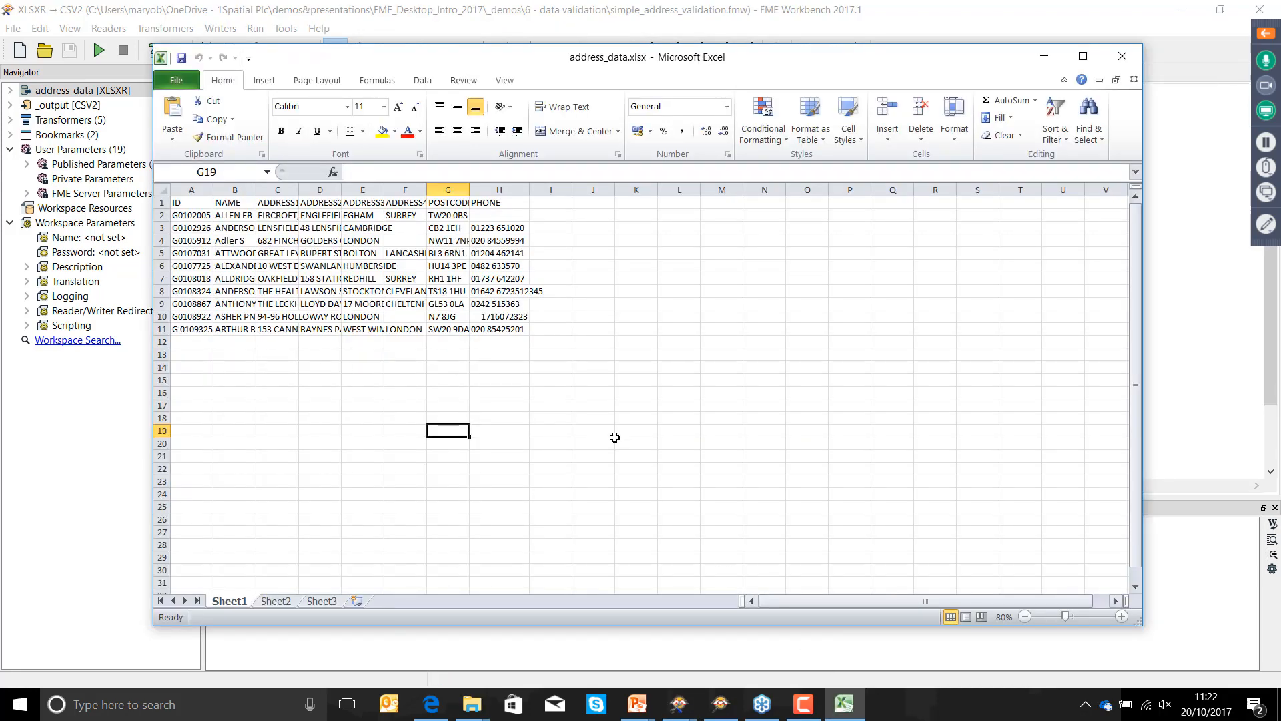
- Fit all column widths in address_data.xlsx to review the address records, and close the workbook without saving
left_click(162, 189)
double_click(213, 189)
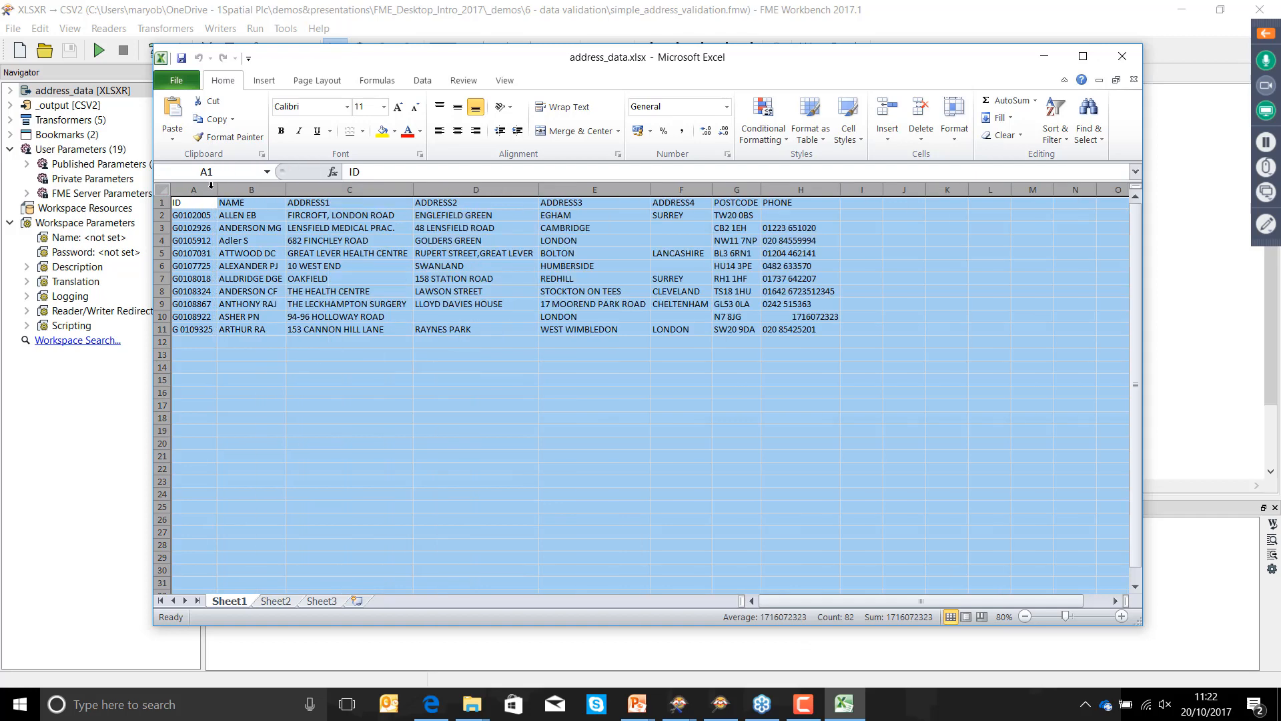
left_click(429, 383)
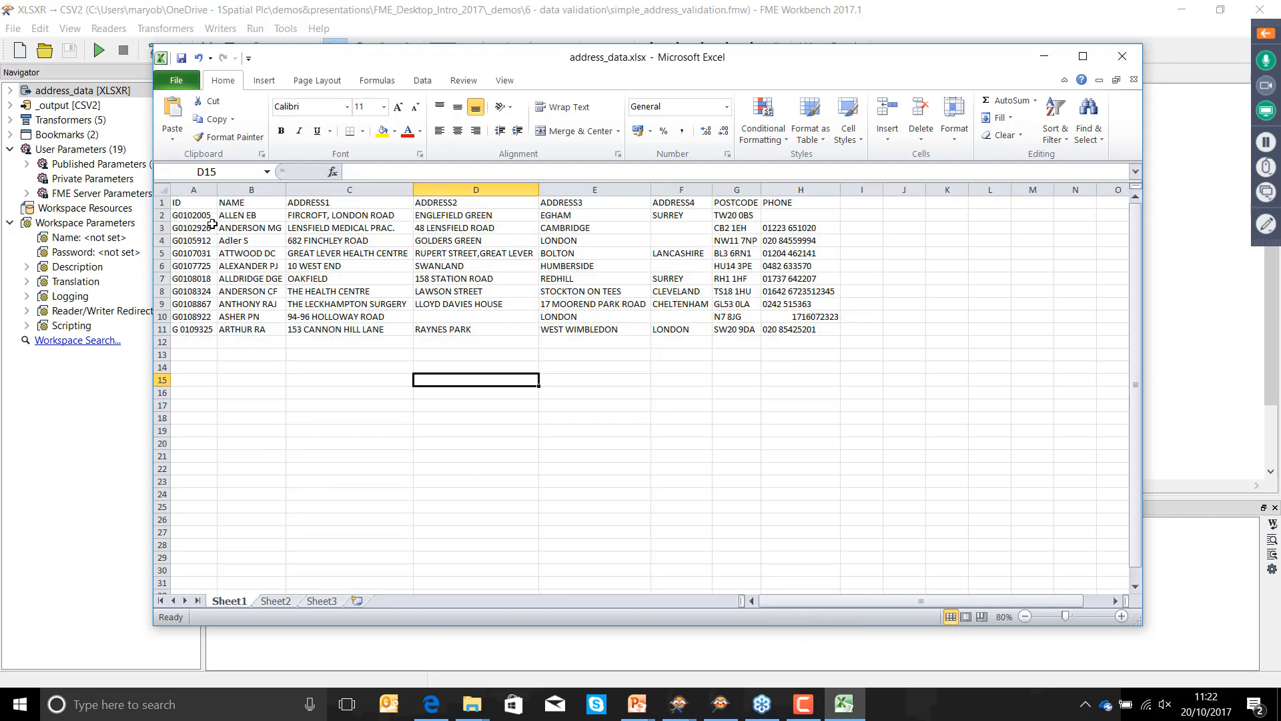
left_click(257, 219)
left_click(459, 217)
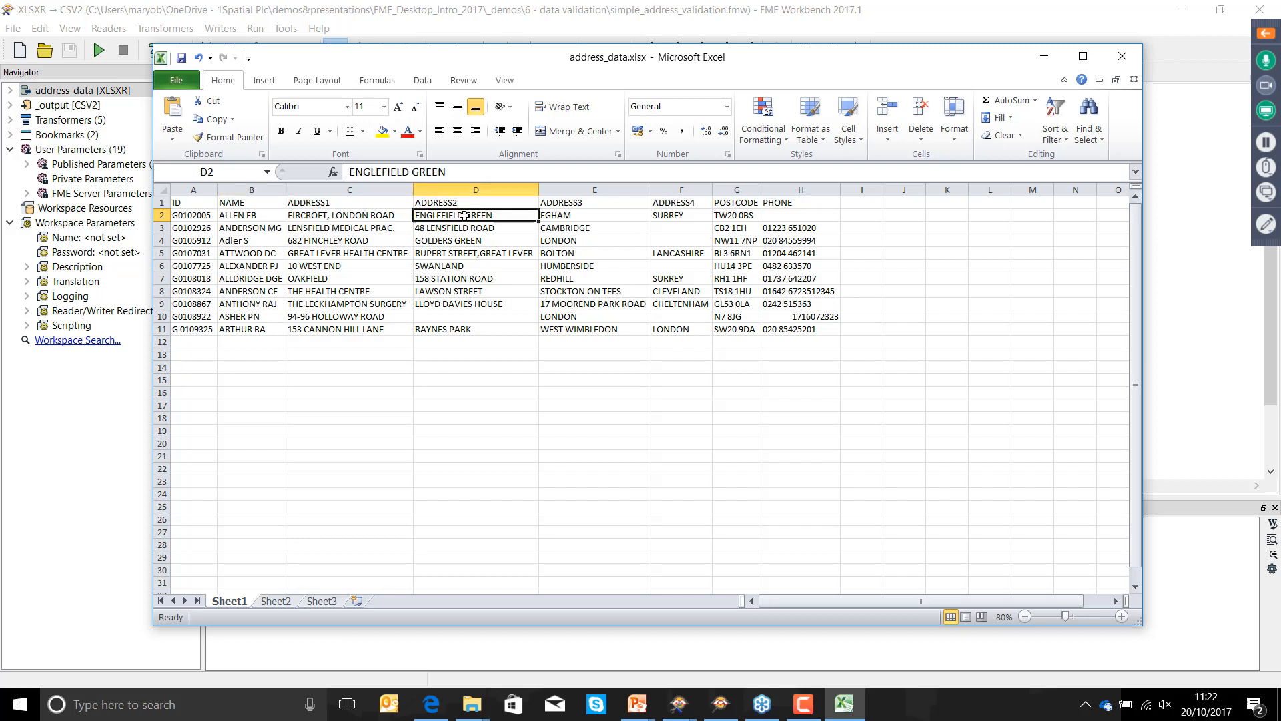
left_click(197, 203)
left_click(744, 204)
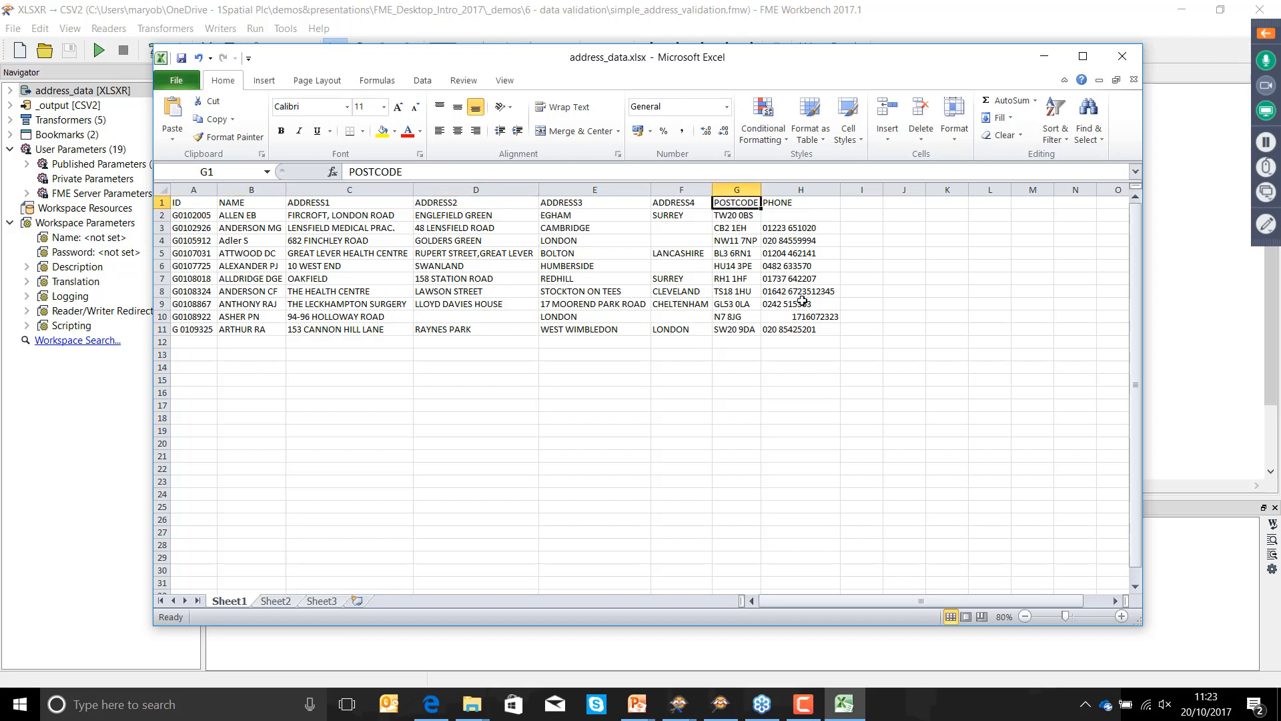
left_click(1128, 59)
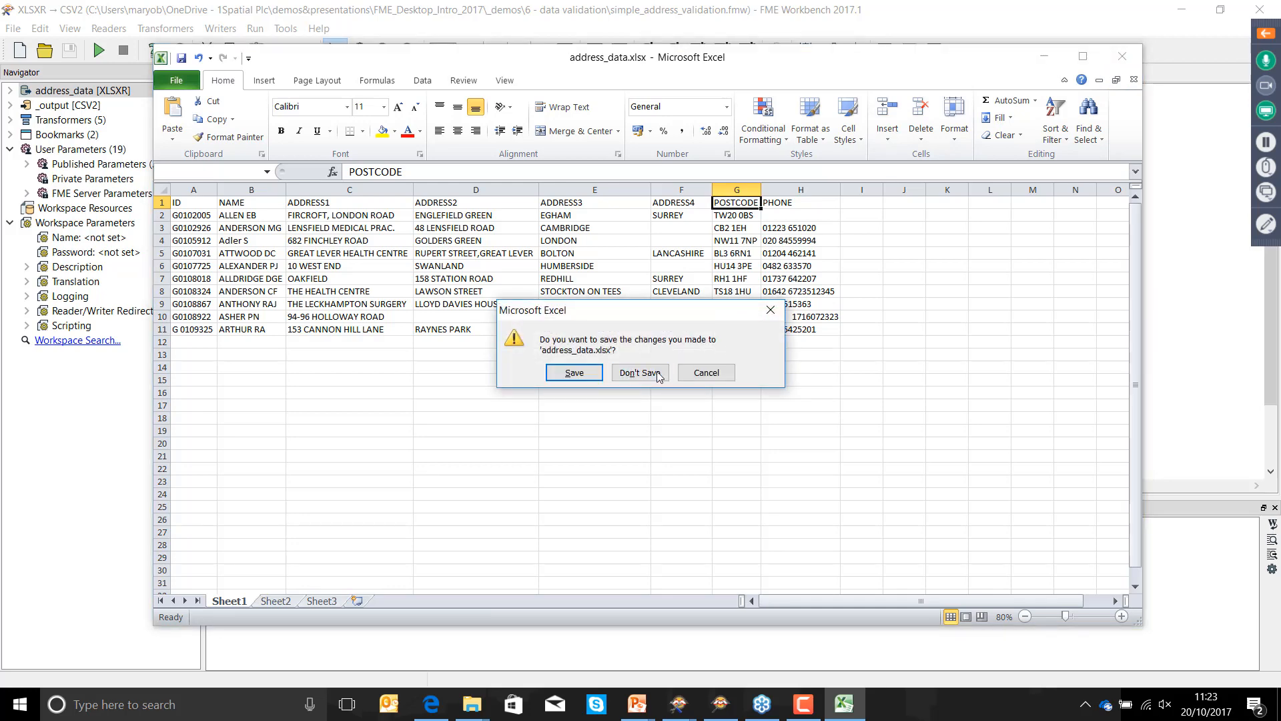
left_click(659, 377)
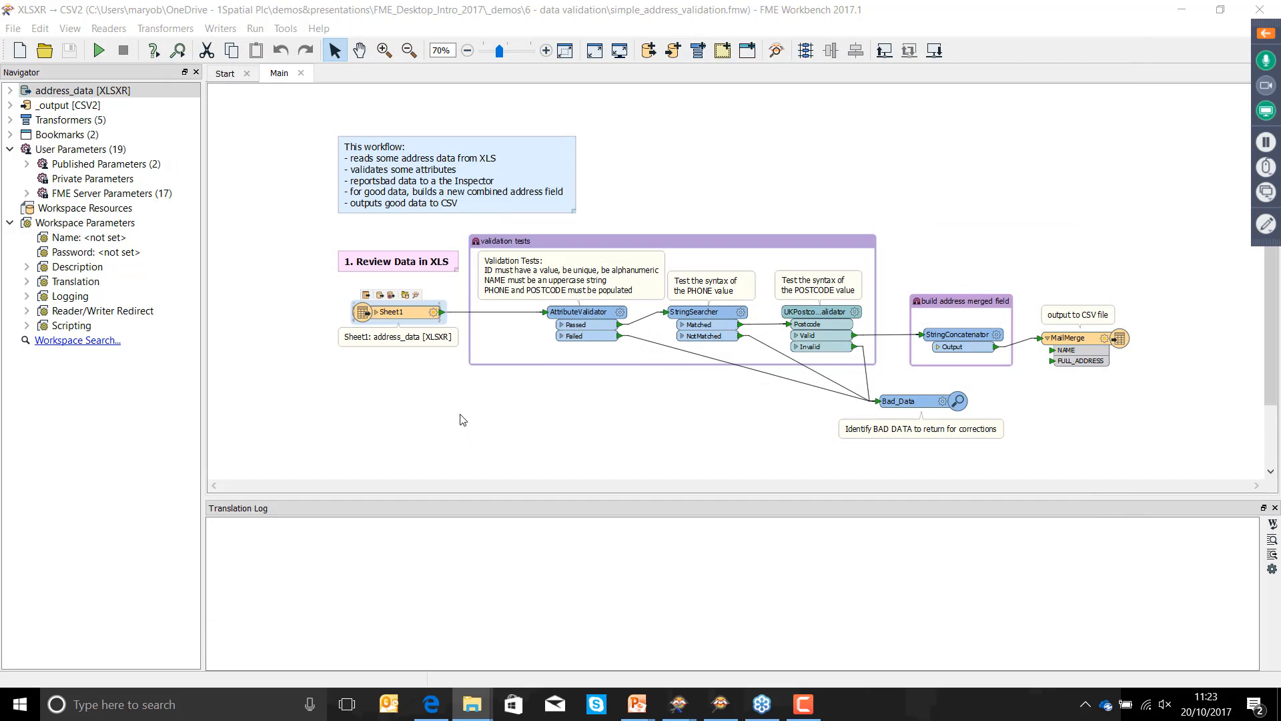
- Open the AttributeValidator parameters and examine the validation rules applied to the ID attribute
left_click(620, 312)
left_click_drag(562, 134, 462, 110)
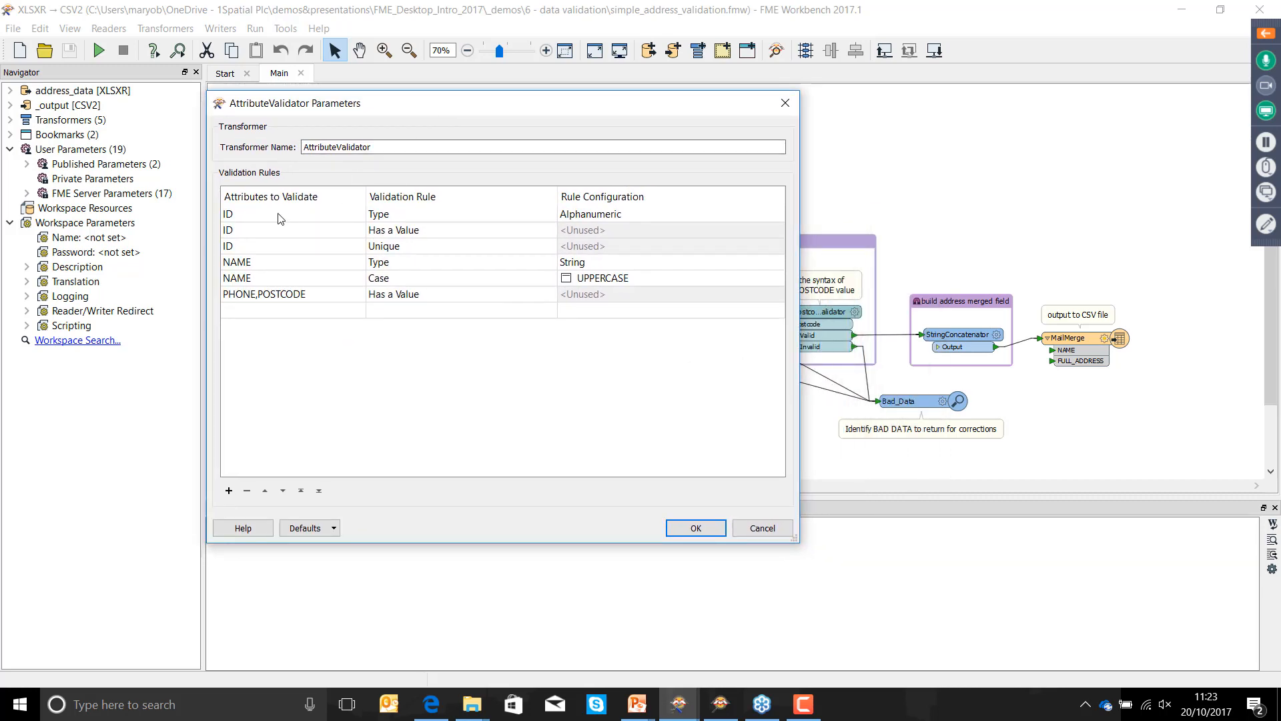
double_click(314, 219)
double_click(435, 218)
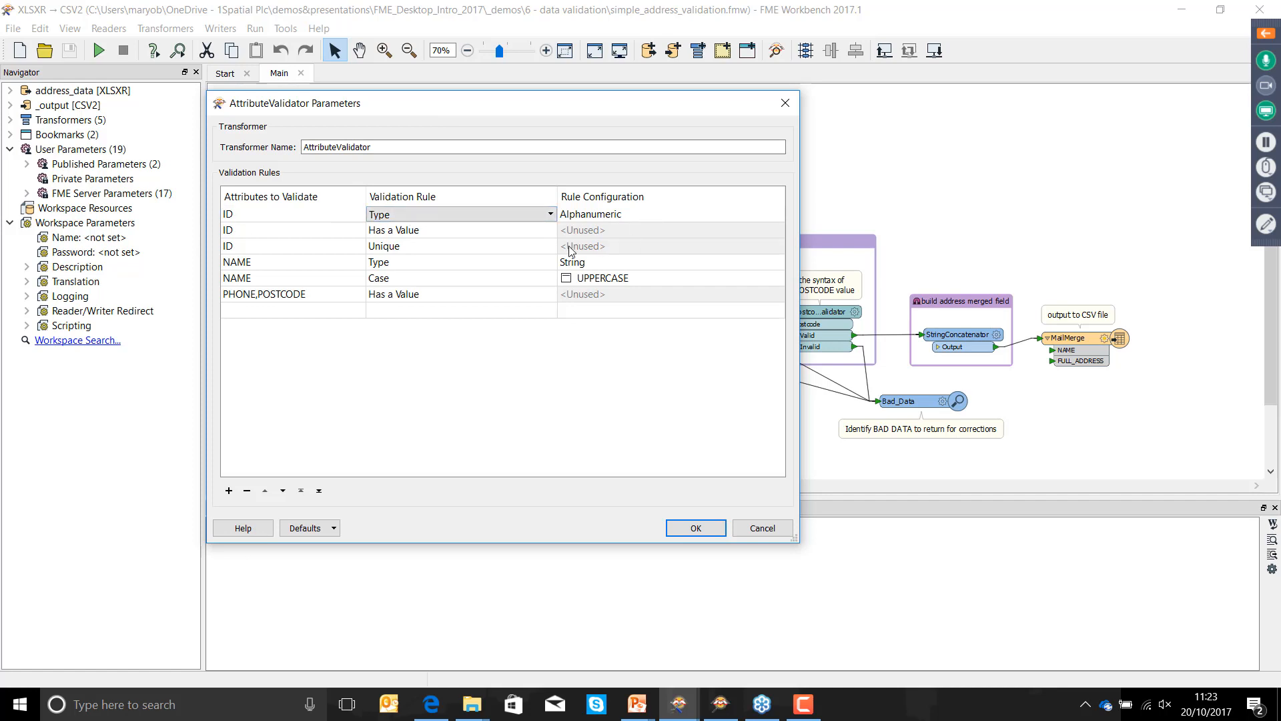
double_click(436, 233)
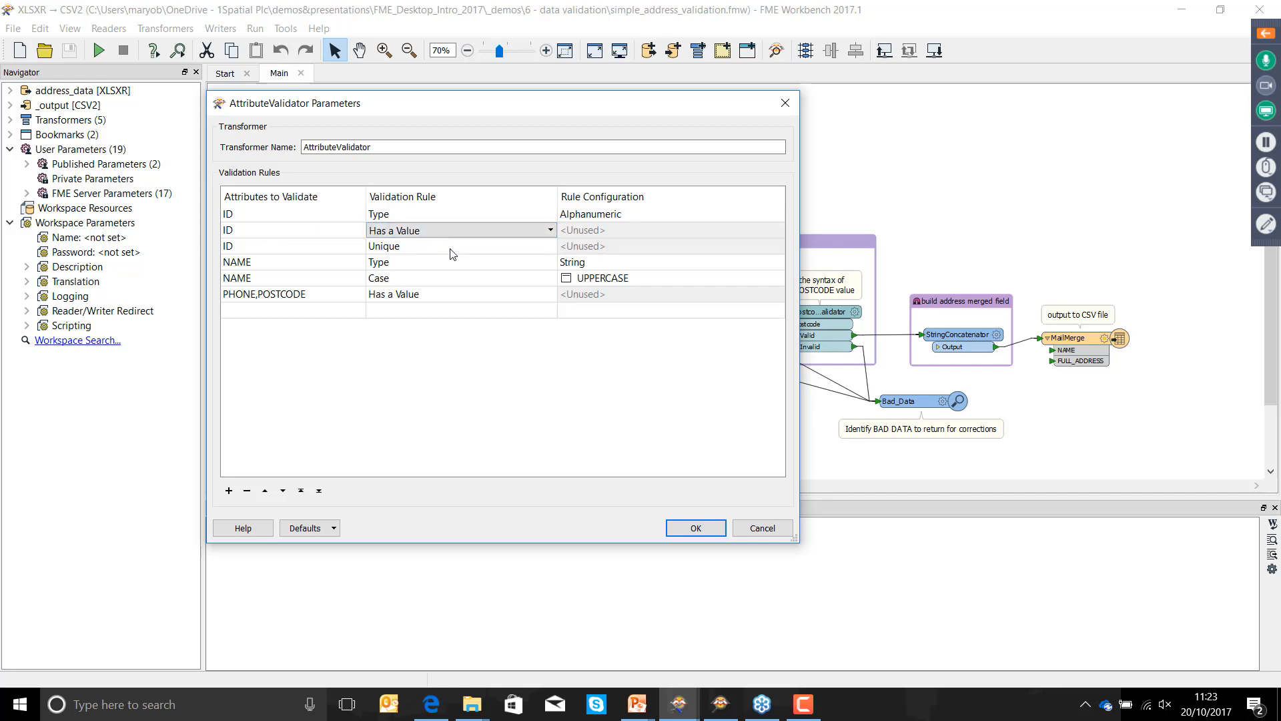
left_click(427, 369)
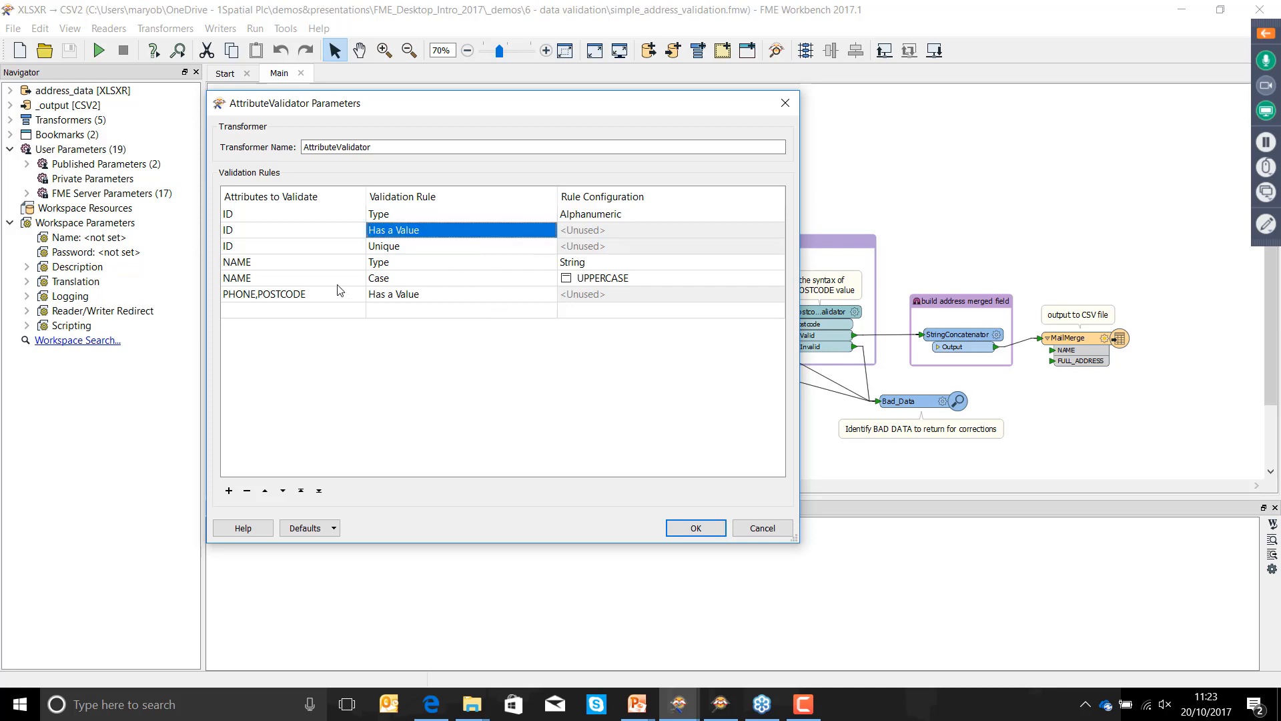
- Examine the AttributeValidator rules for NAME, PHONE and POSTCODE, and close the parameters
double_click(322, 263)
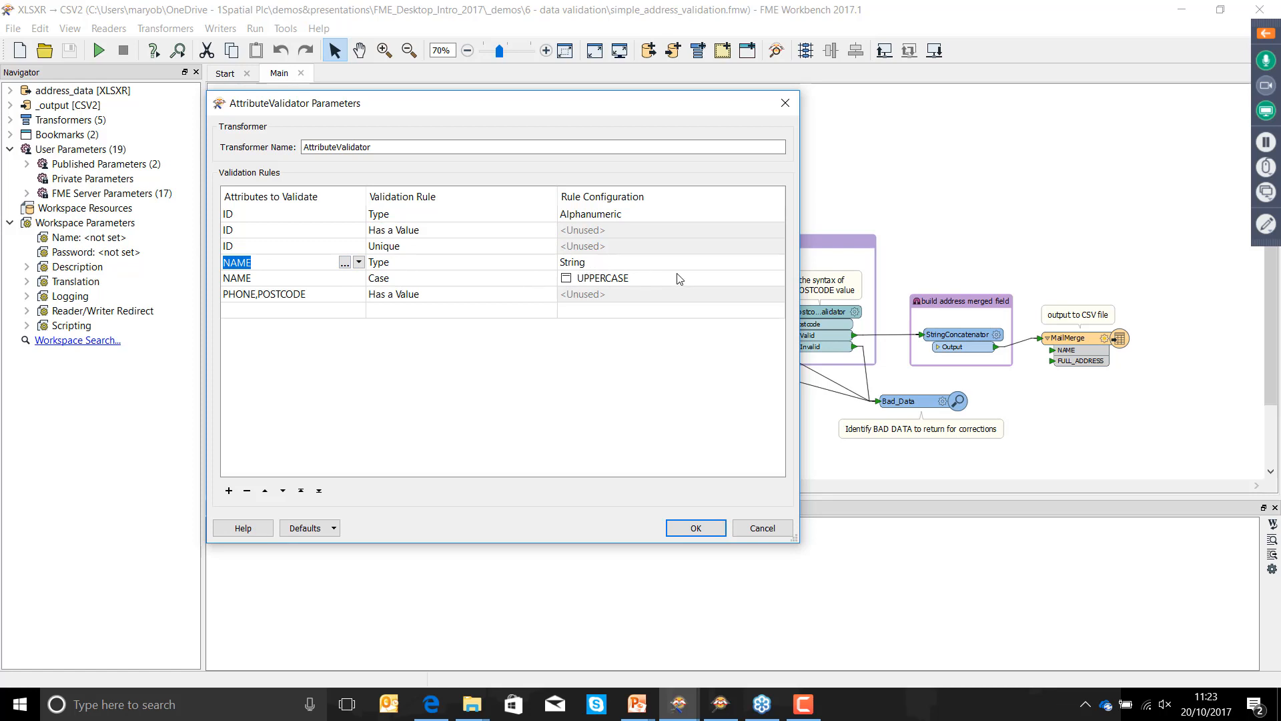
left_click(680, 289)
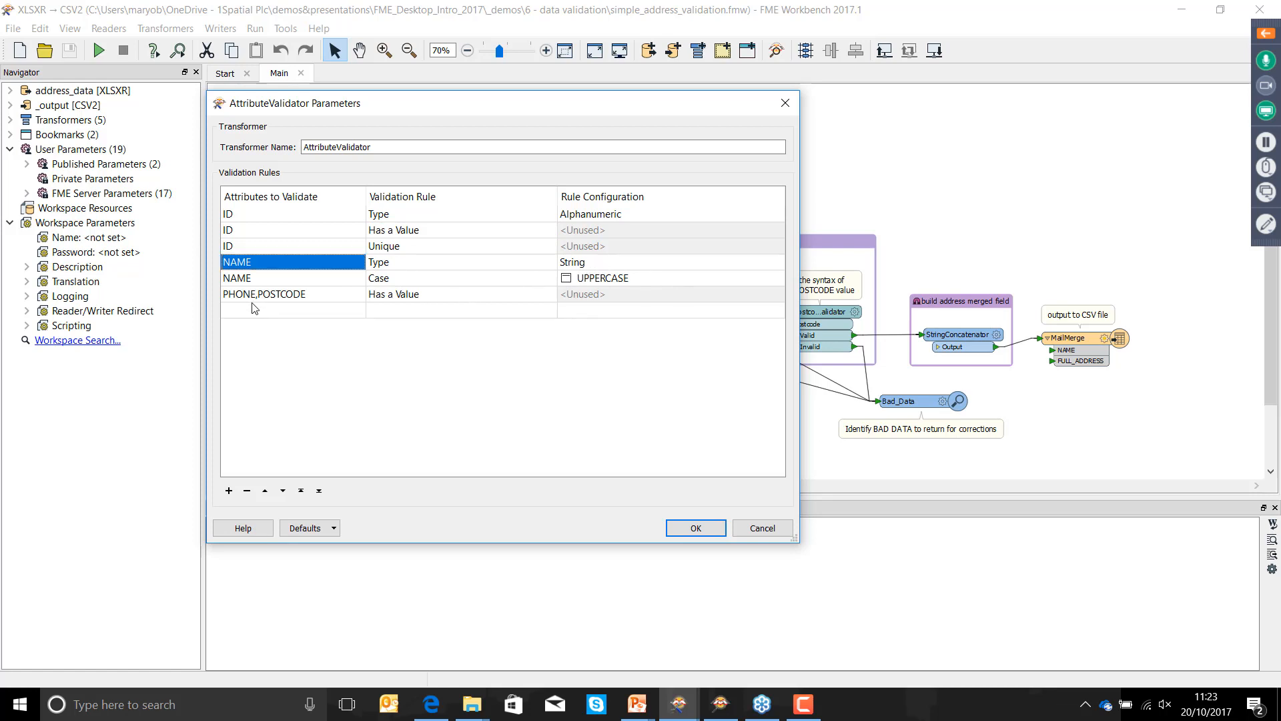
left_click(696, 529)
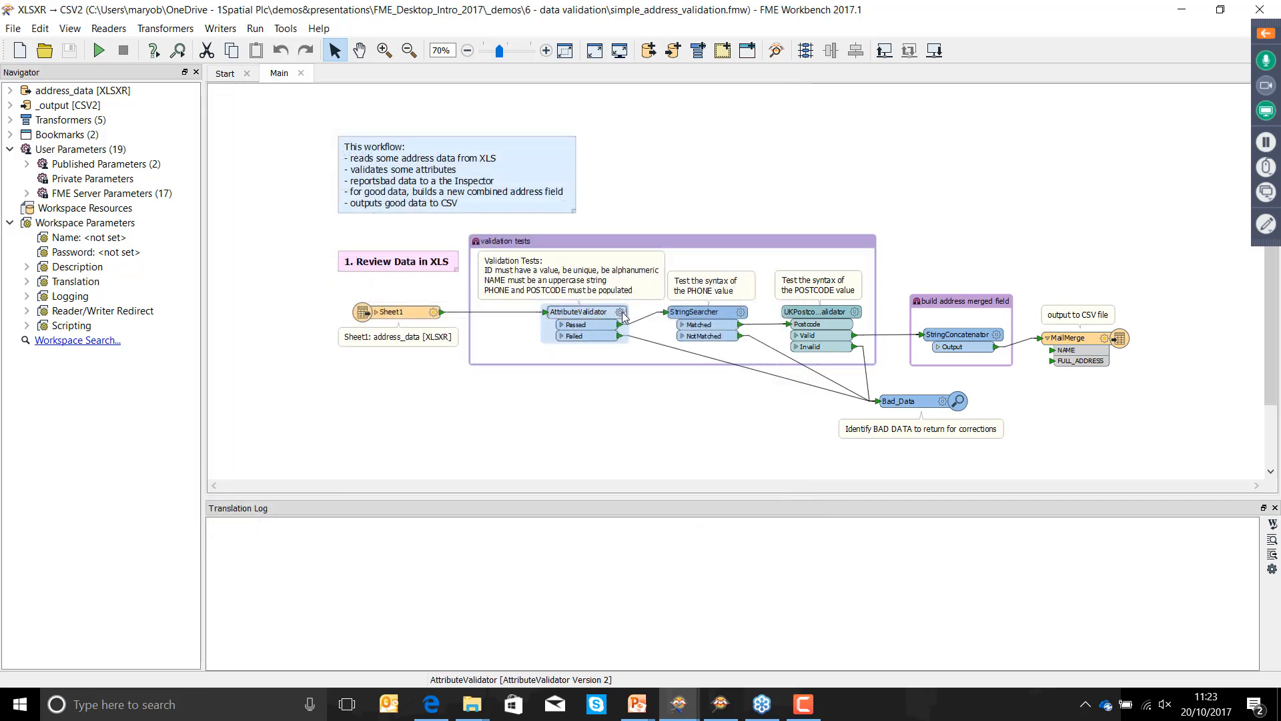
left_click(621, 312)
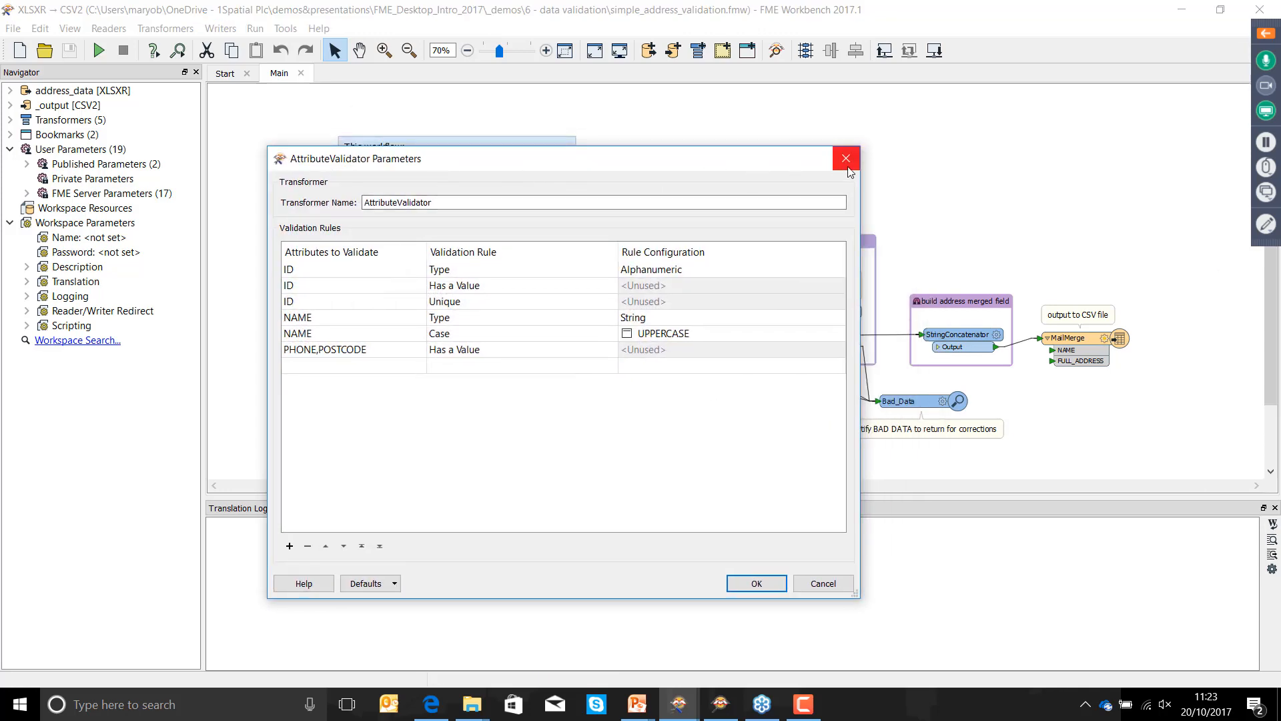
left_click(845, 159)
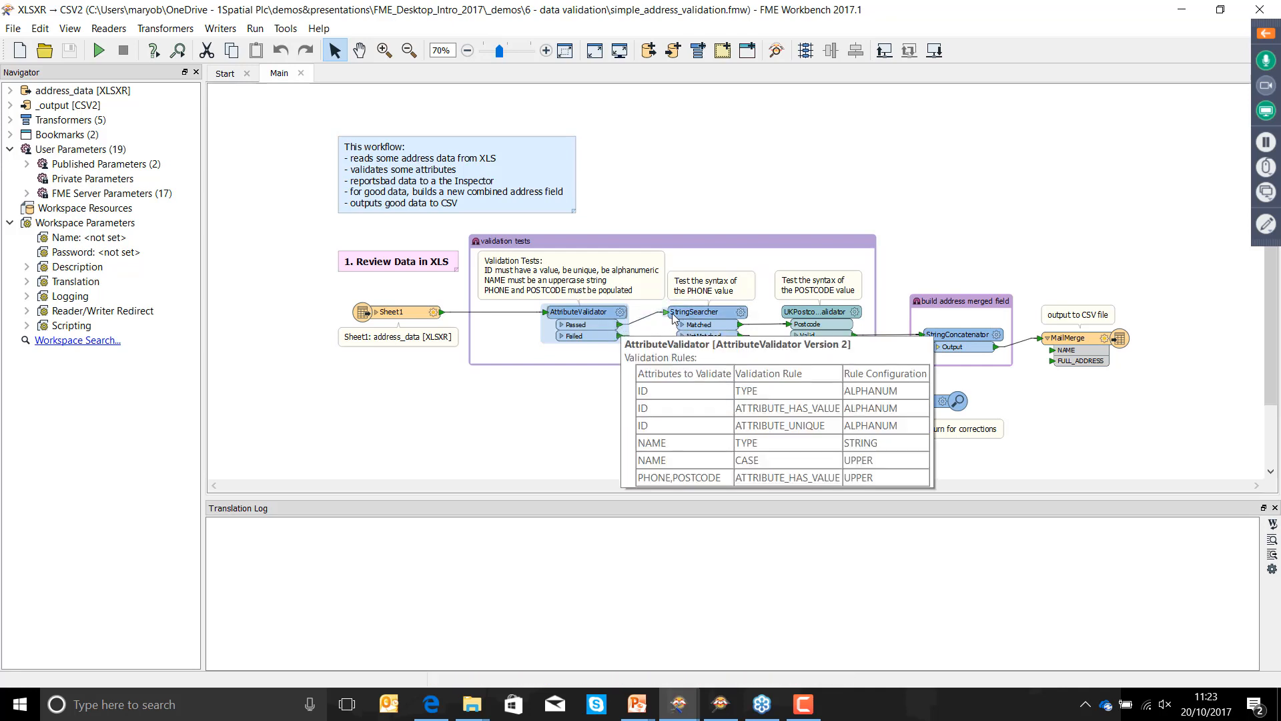
- Move the Bad_Data inspector slightly down, farther from the validation tests bookmark
mouse_move(669, 318)
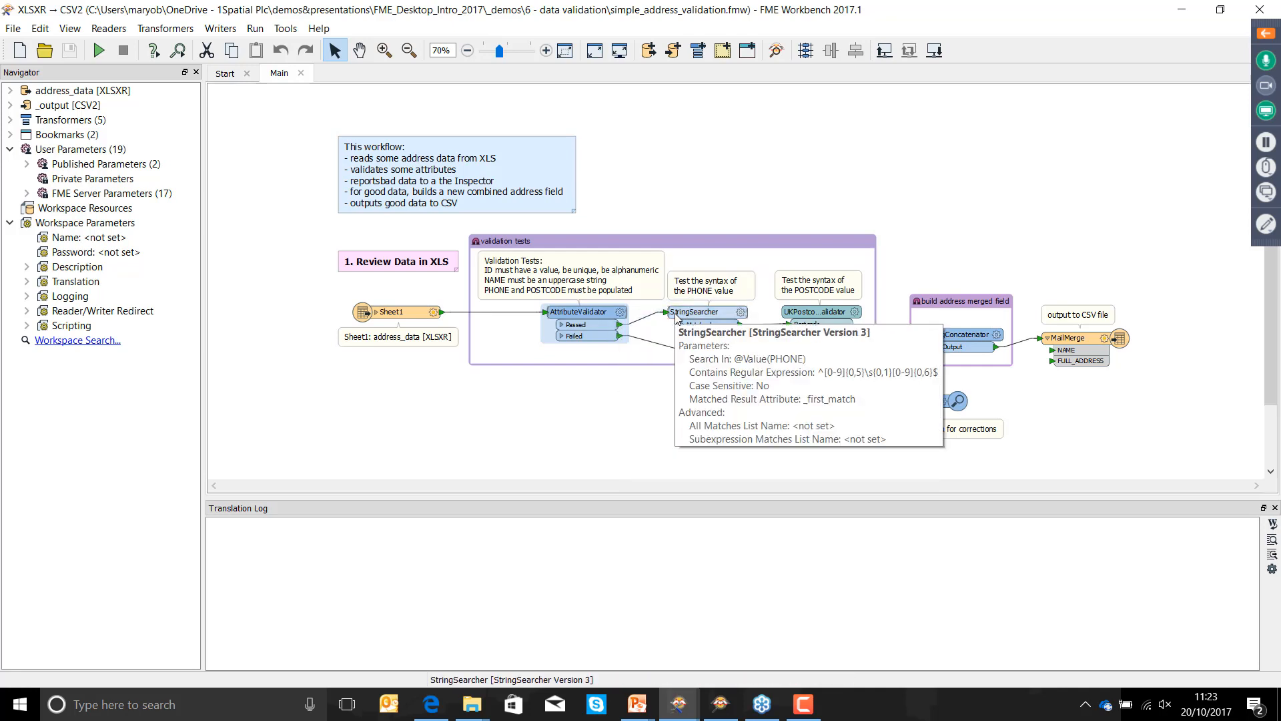
left_click(713, 317)
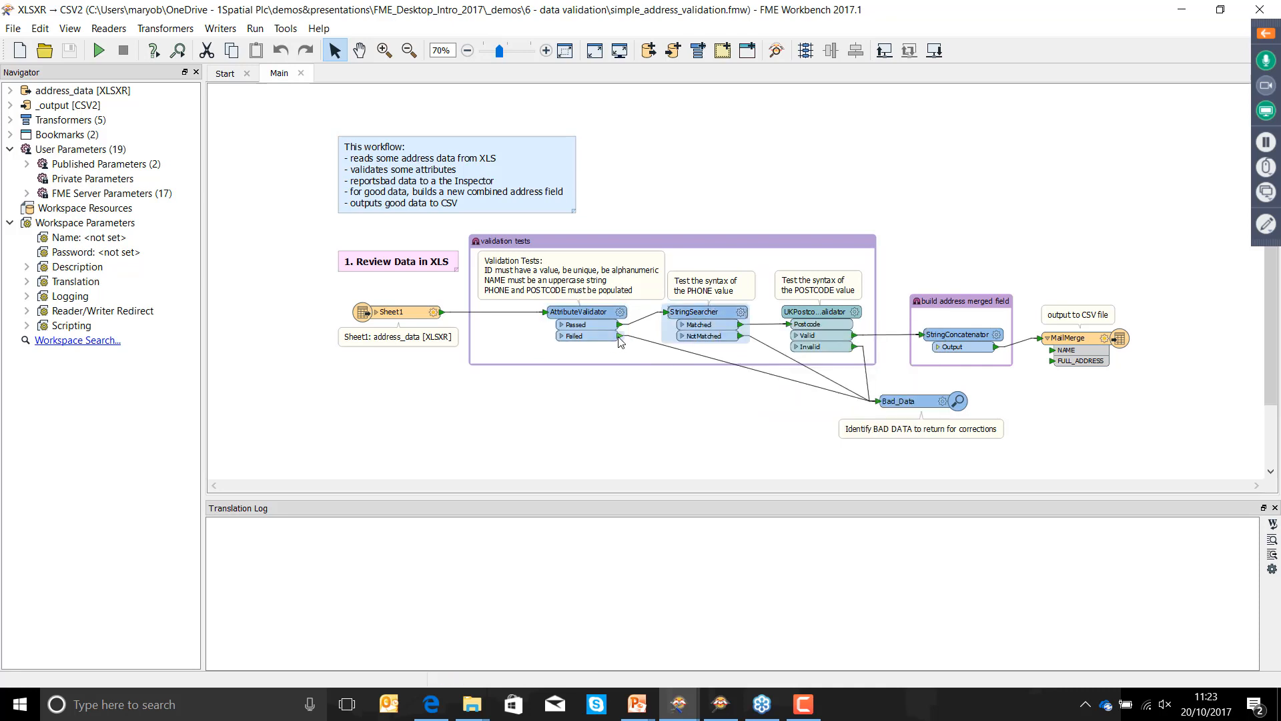
left_click_drag(922, 401, 920, 422)
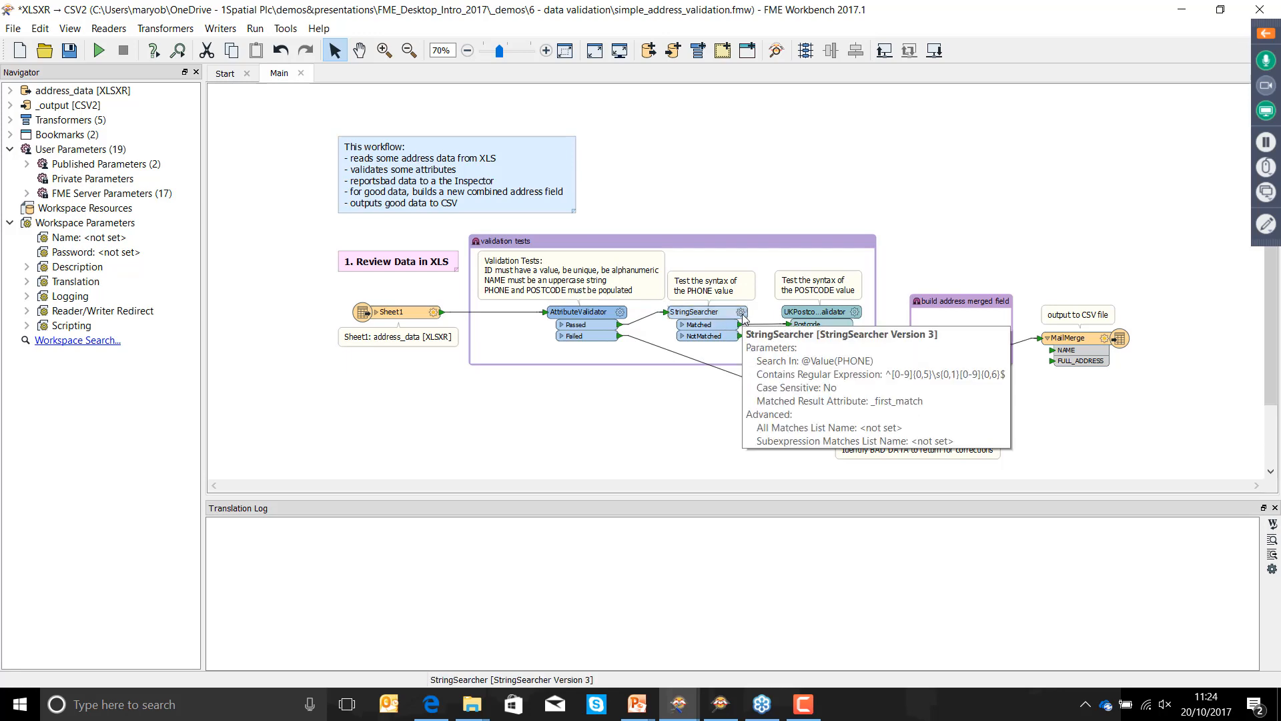
left_click(741, 314)
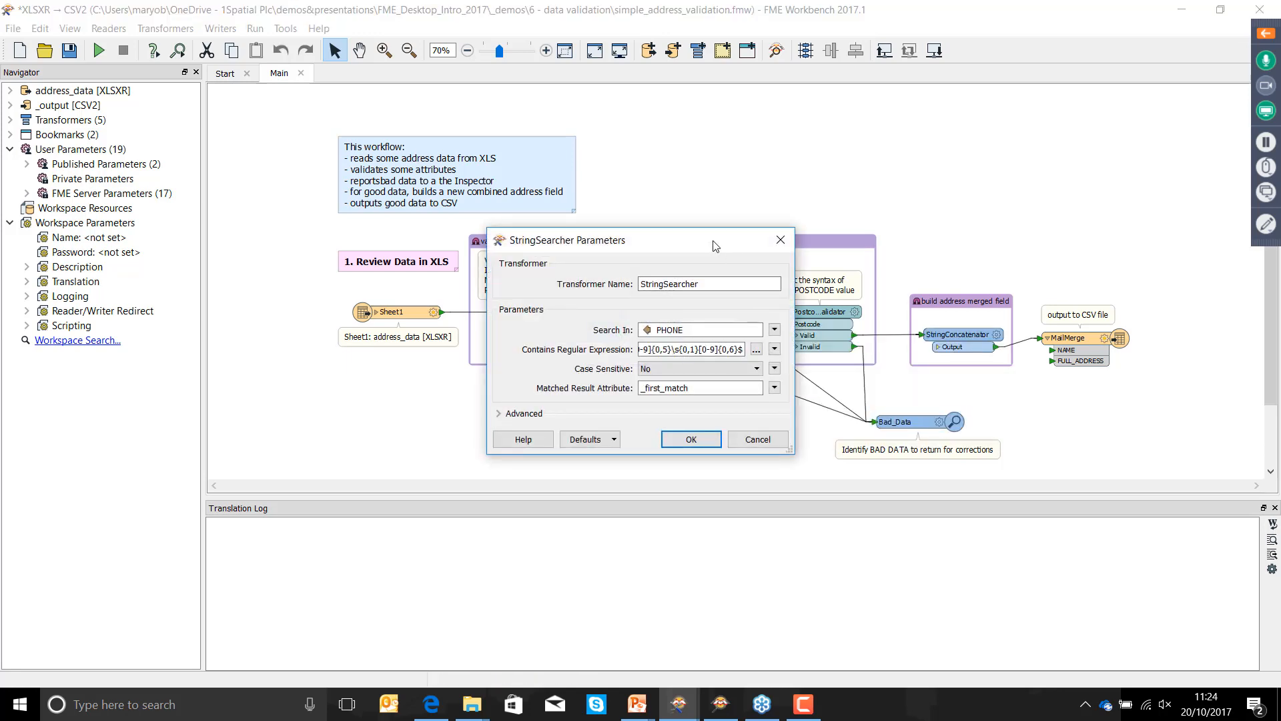
left_click_drag(713, 245, 702, 252)
left_click(769, 245)
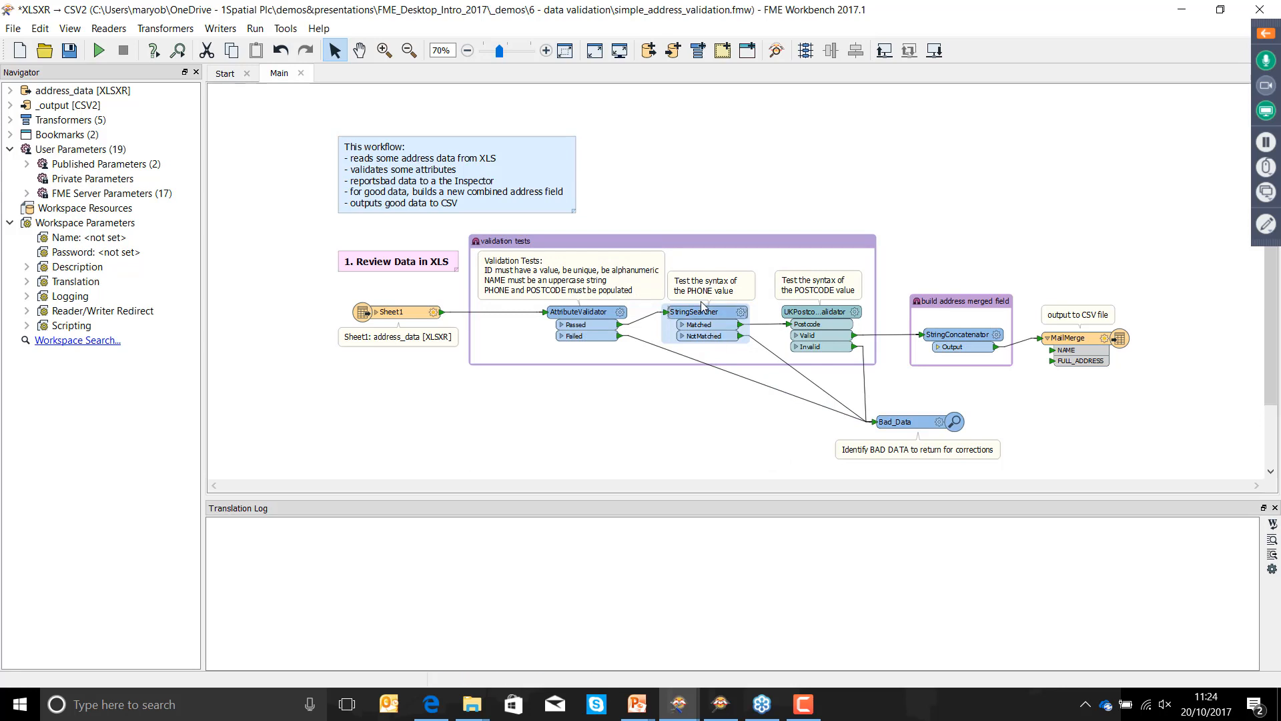
- Open the StringSearcher parameters, widen the dialog to examine the PHONE search attribute and full regular expression, and close it
left_click(741, 313)
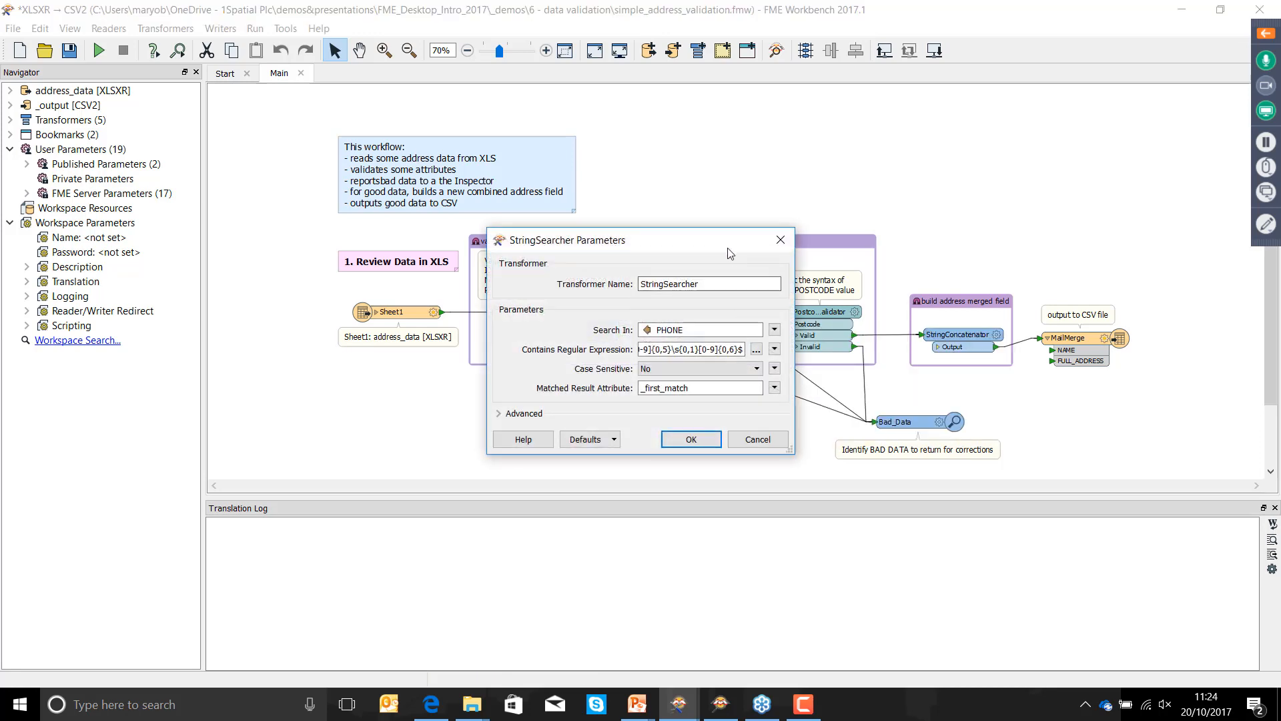
left_click_drag(706, 248, 483, 223)
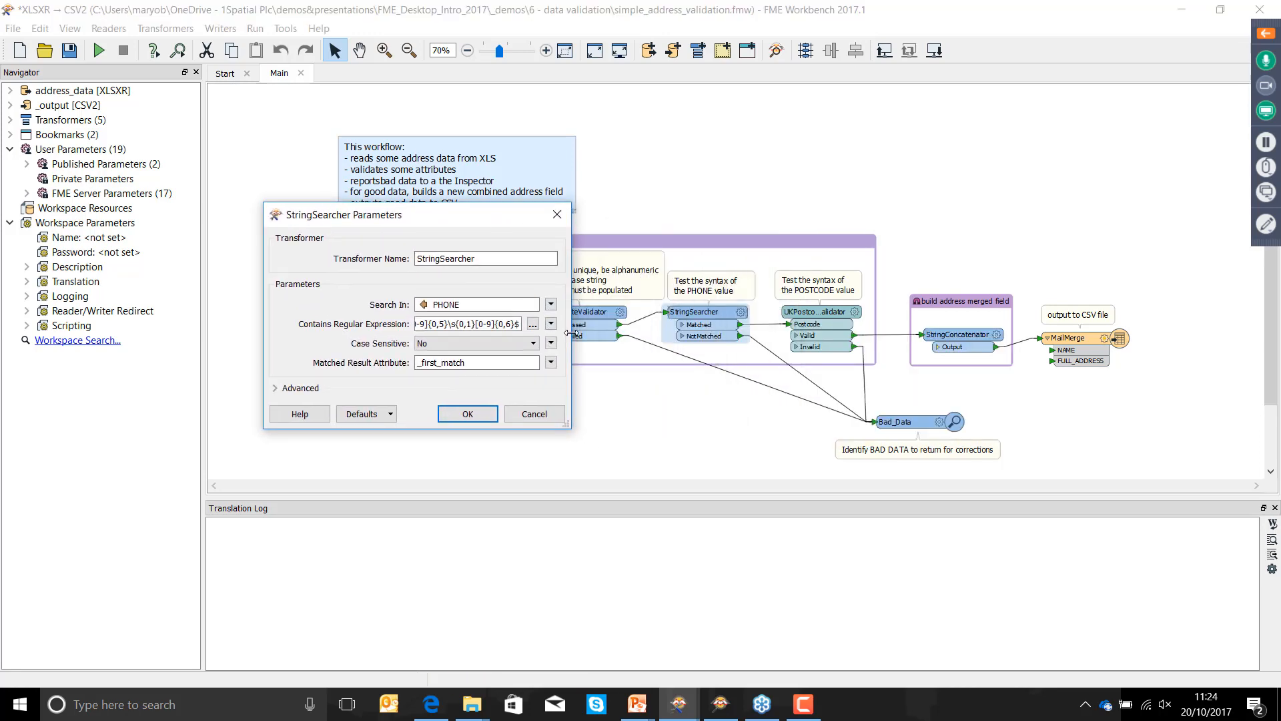
left_click_drag(571, 333, 708, 332)
left_click(517, 305)
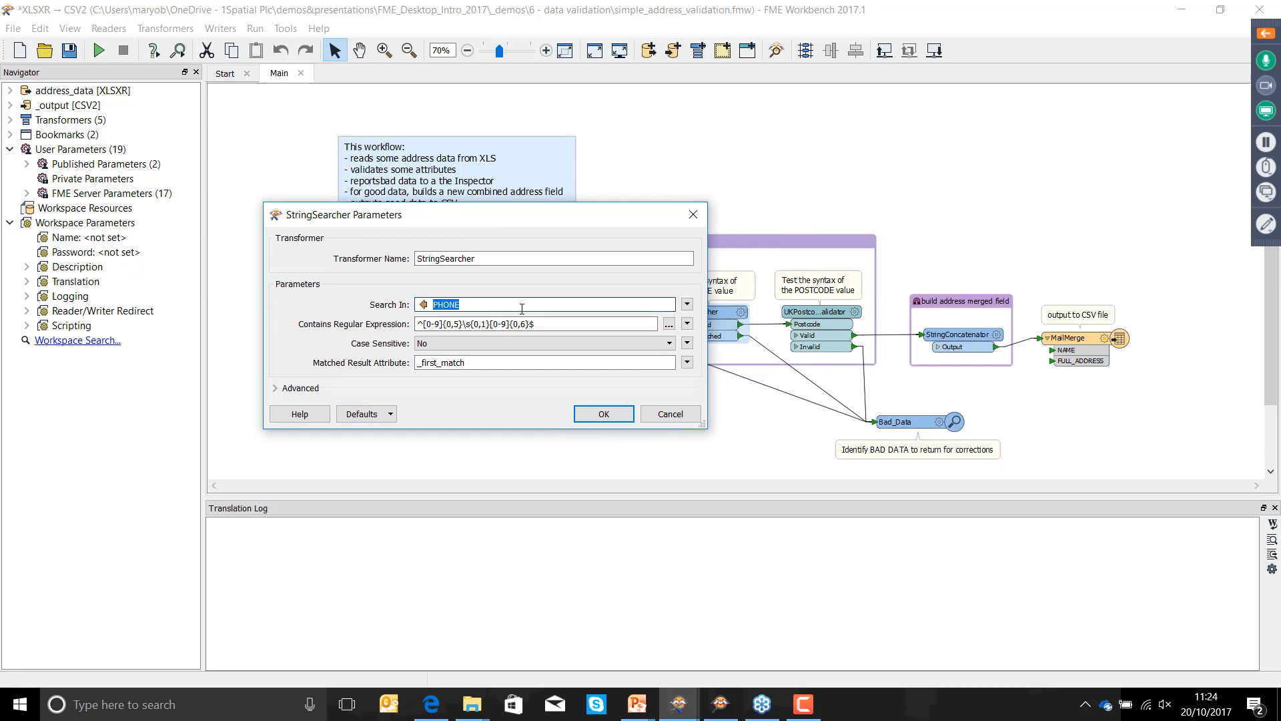
left_click(573, 323)
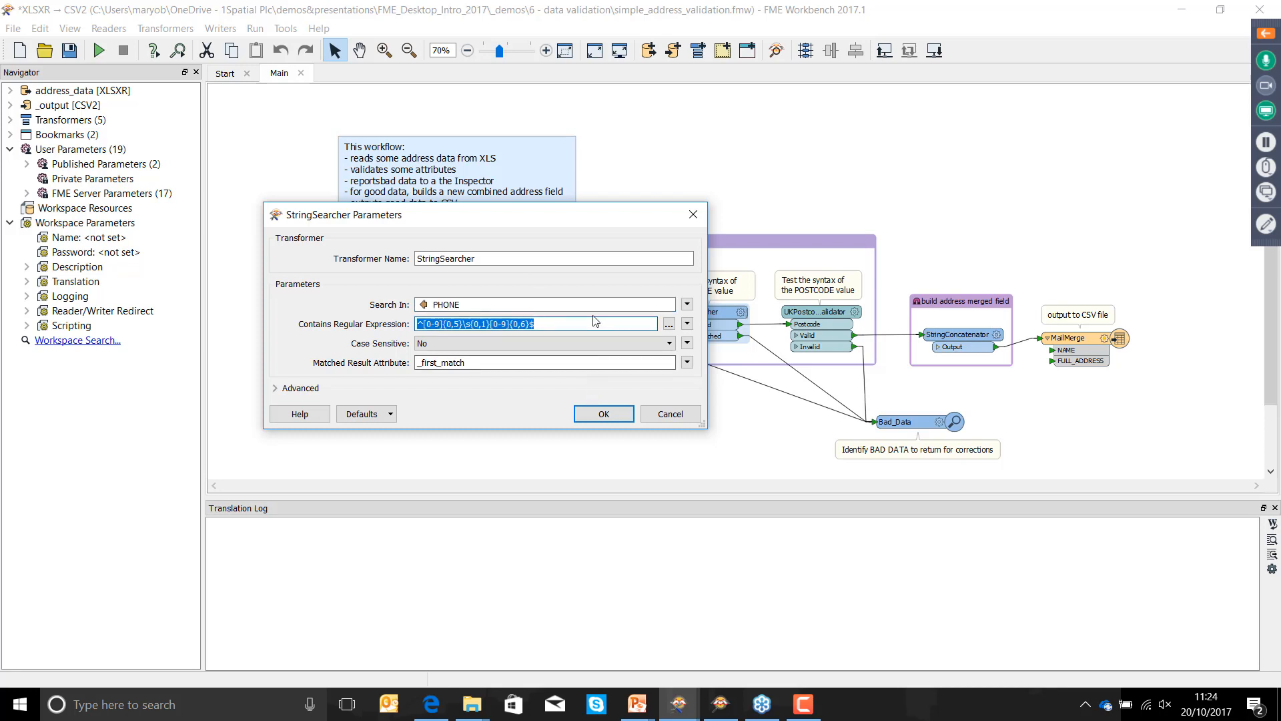
left_click(604, 414)
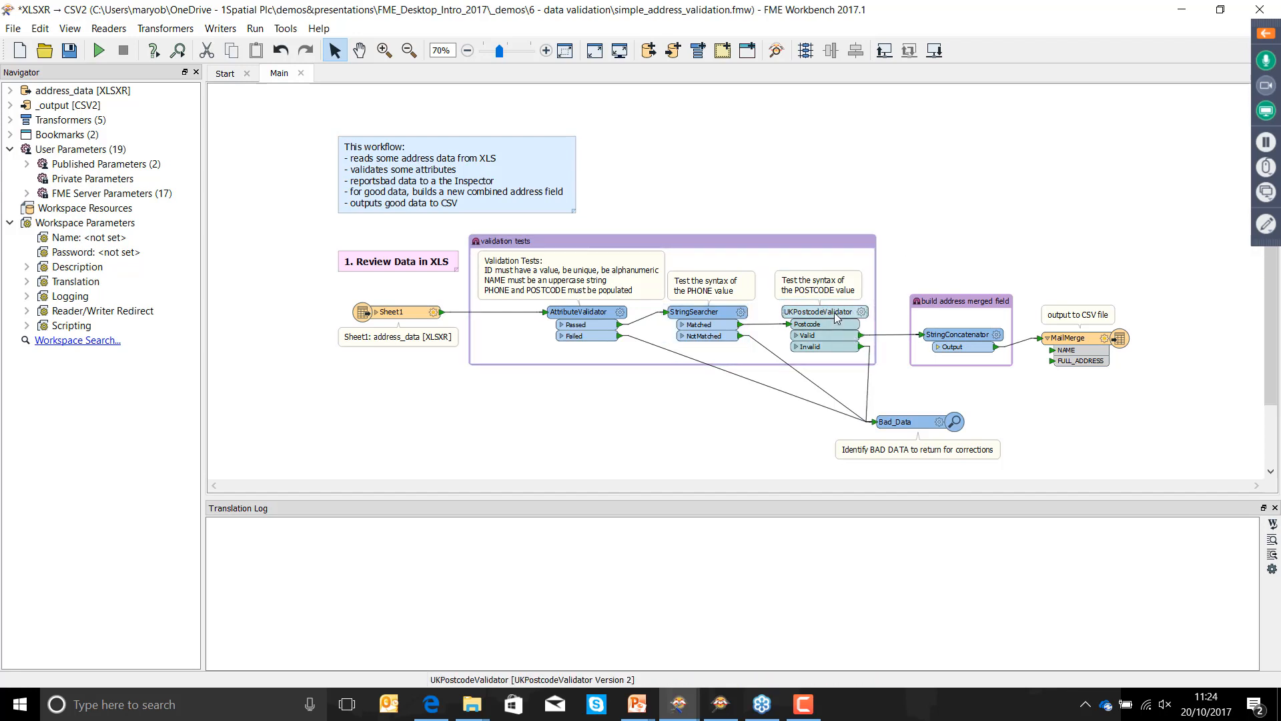
- Shift the postcode syntax annotation slightly right above UKPostcodeValidator, and move the Bad_Data inspector farther right on the canvas
left_click_drag(828, 286, 835, 283)
left_click(927, 252)
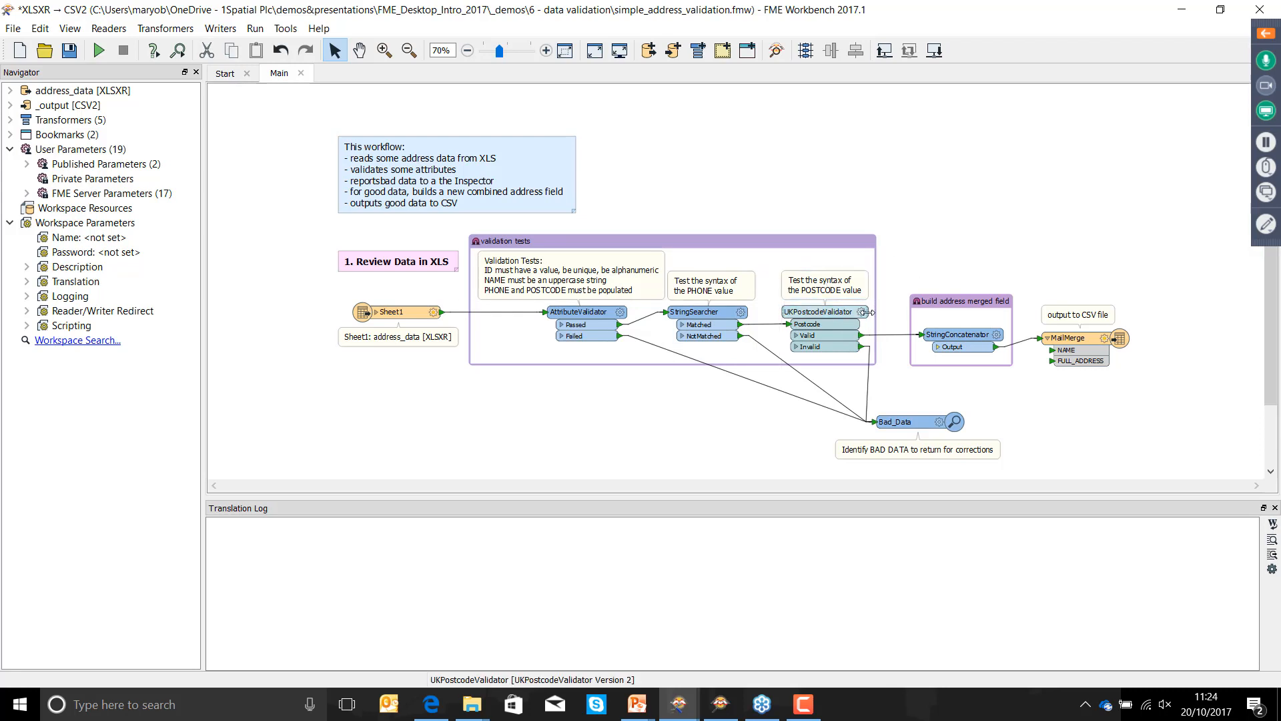
mouse_move(846, 312)
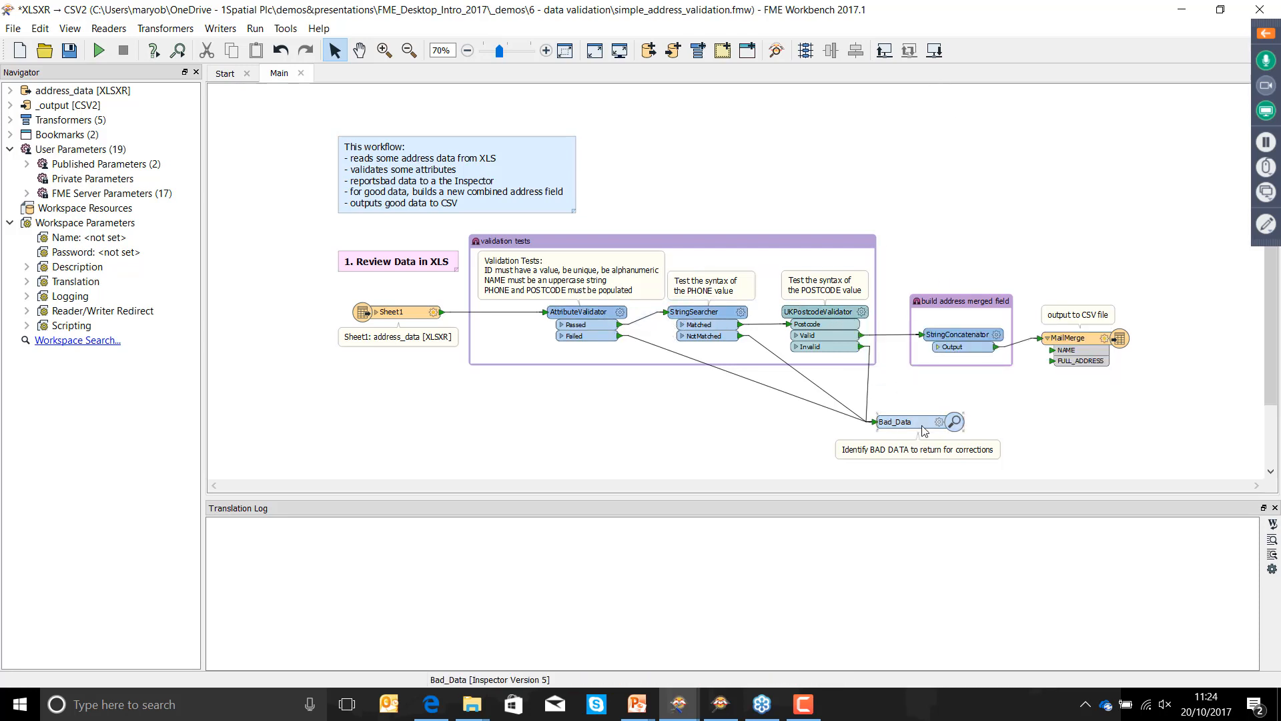
left_click_drag(920, 434, 952, 430)
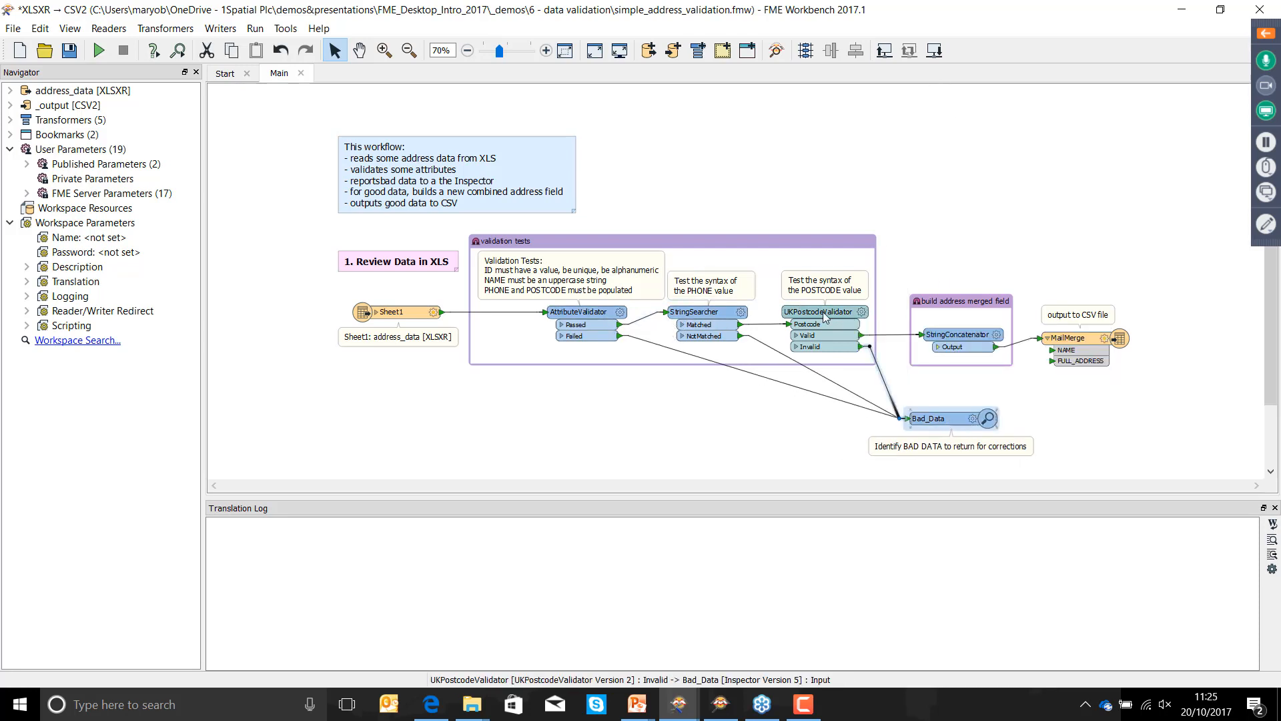
- Run the address validation workspace and enlarge the table of Bad_Data records in FME Data Inspector
left_click(99, 54)
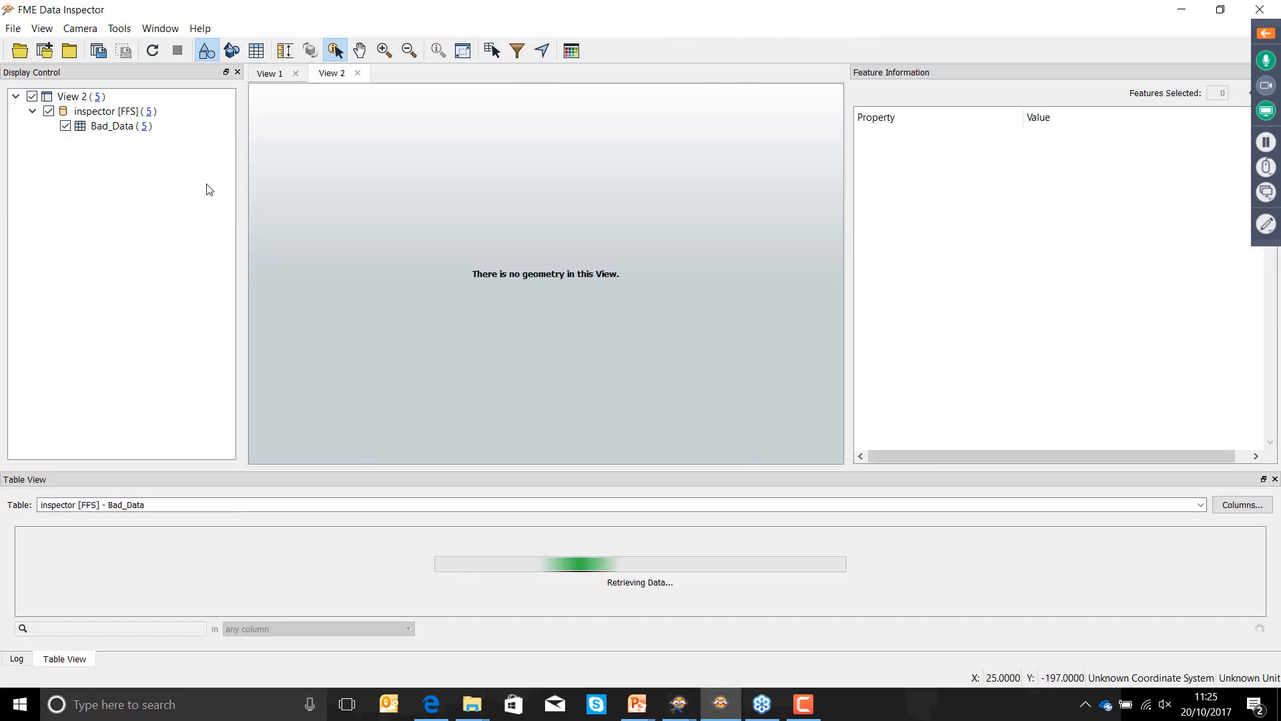
left_click(79, 127)
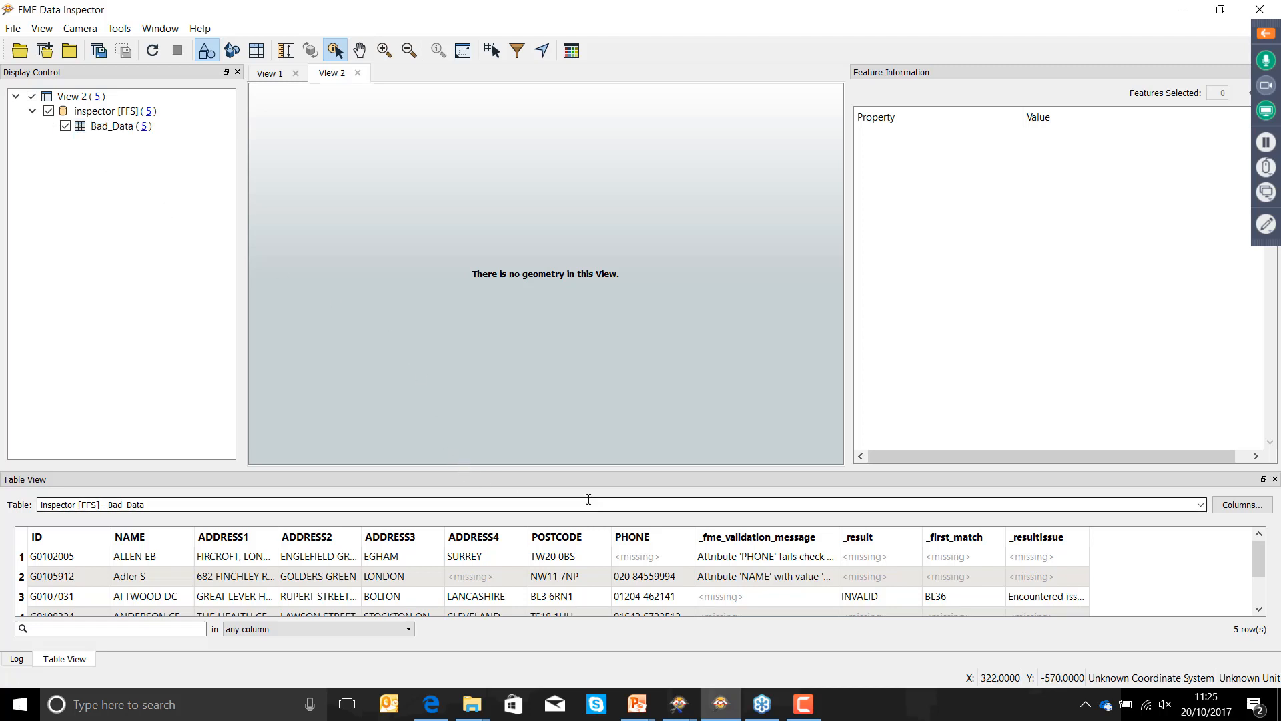
left_click_drag(598, 467, 578, 246)
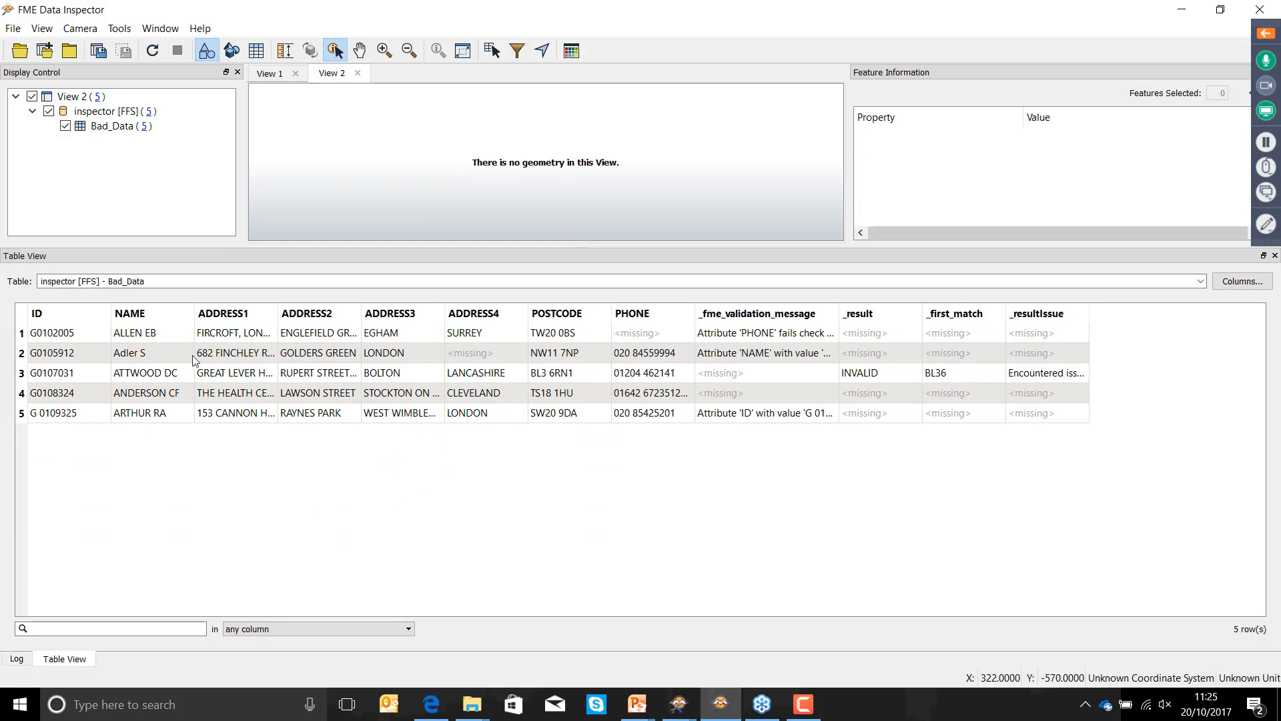
- Examine the validation messages of the first two Bad_Data records, and minimise FME Data Inspector to return to Workbench
left_click(794, 339)
left_click(794, 353)
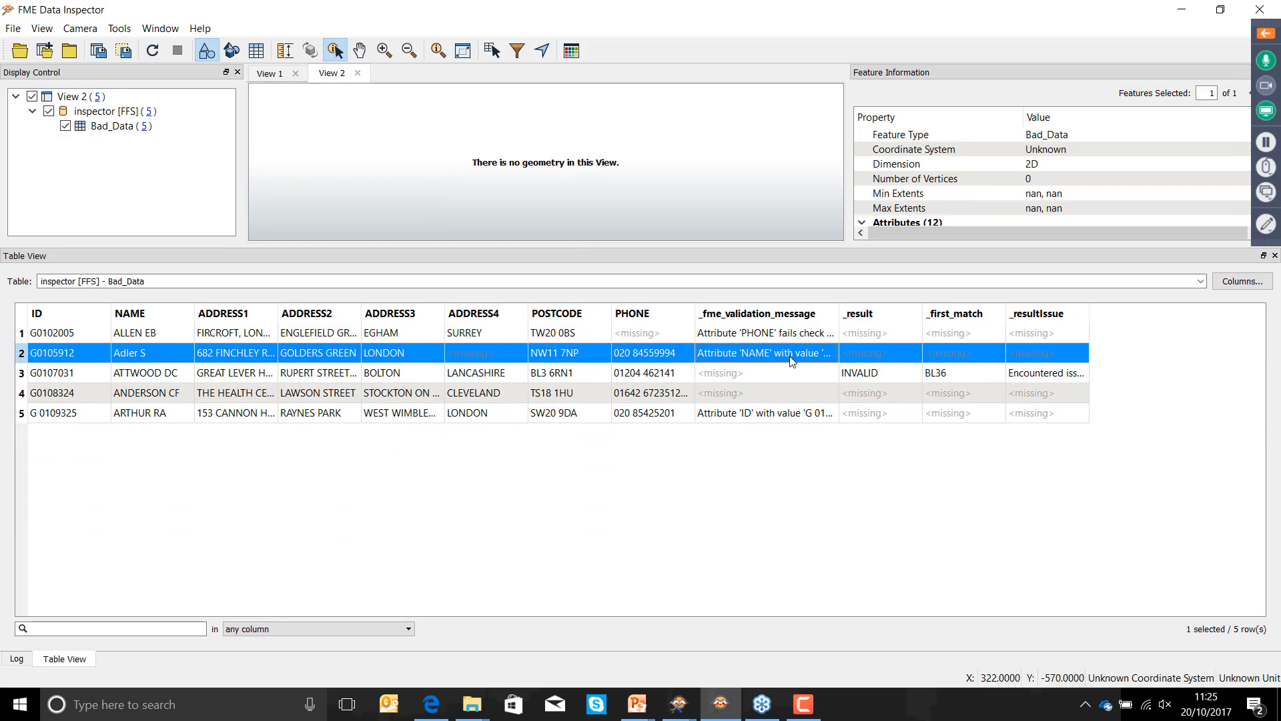
left_click(781, 338)
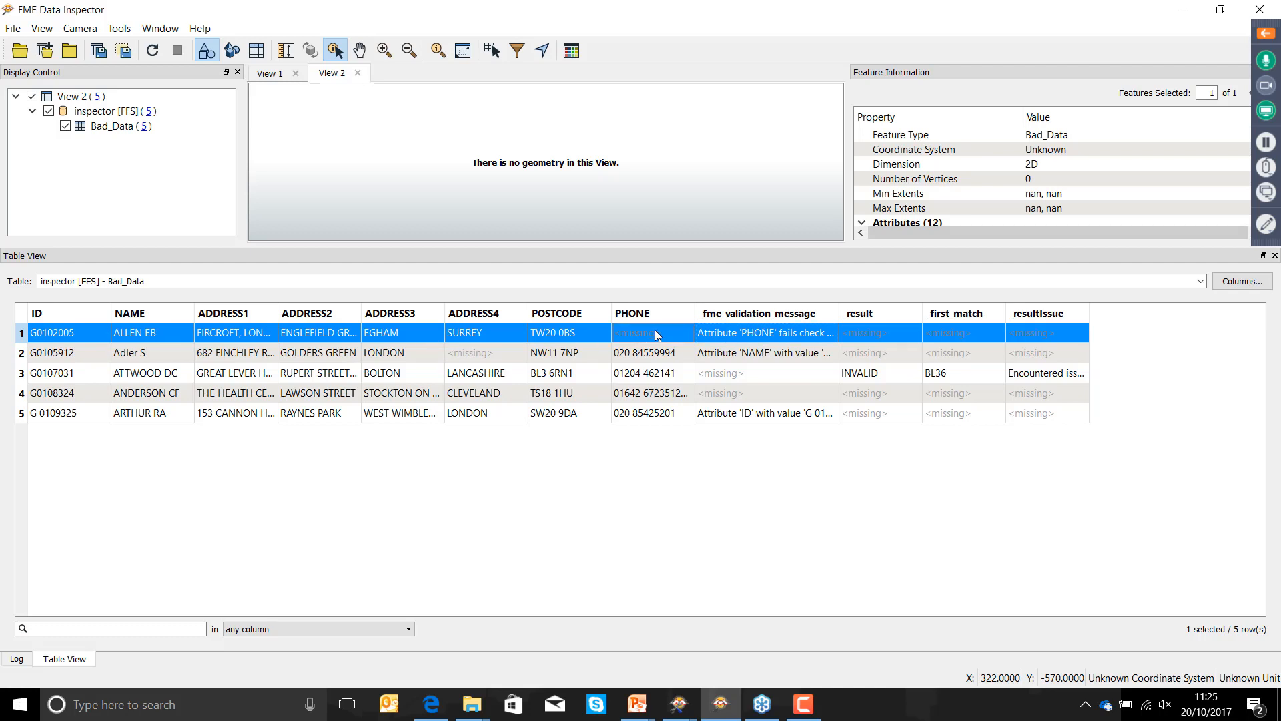
left_click(738, 353)
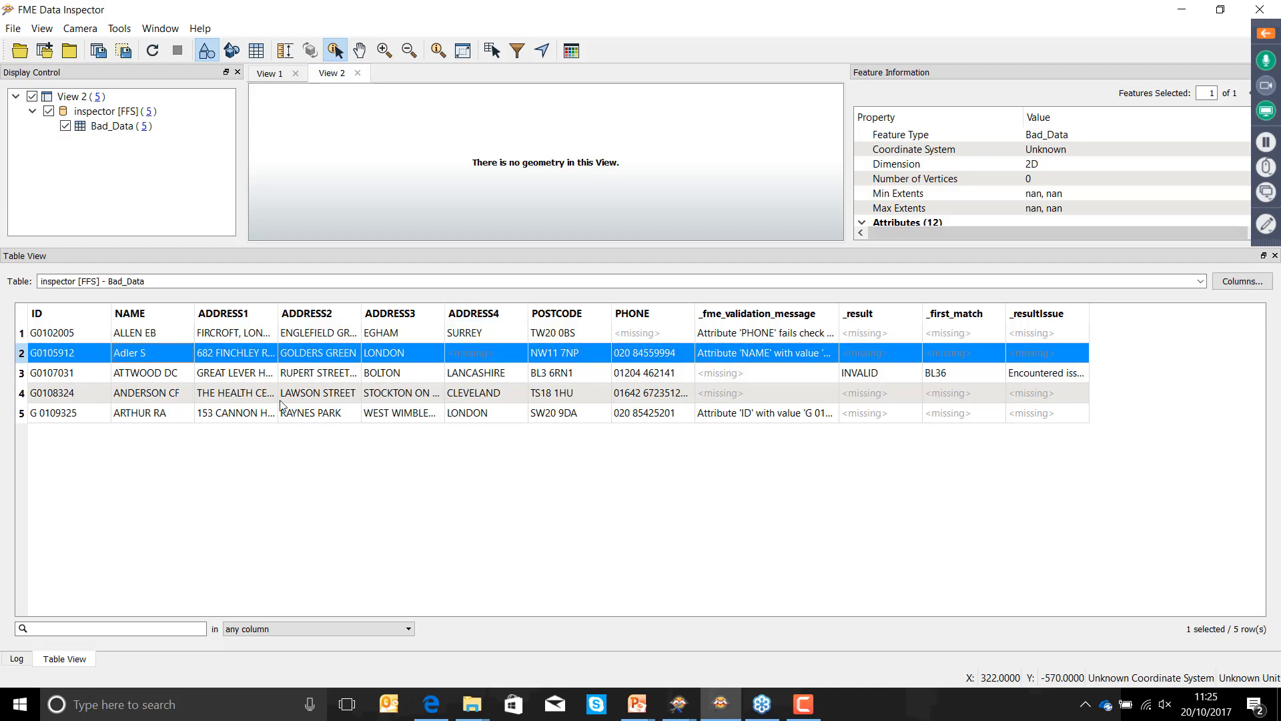
left_click(1180, 10)
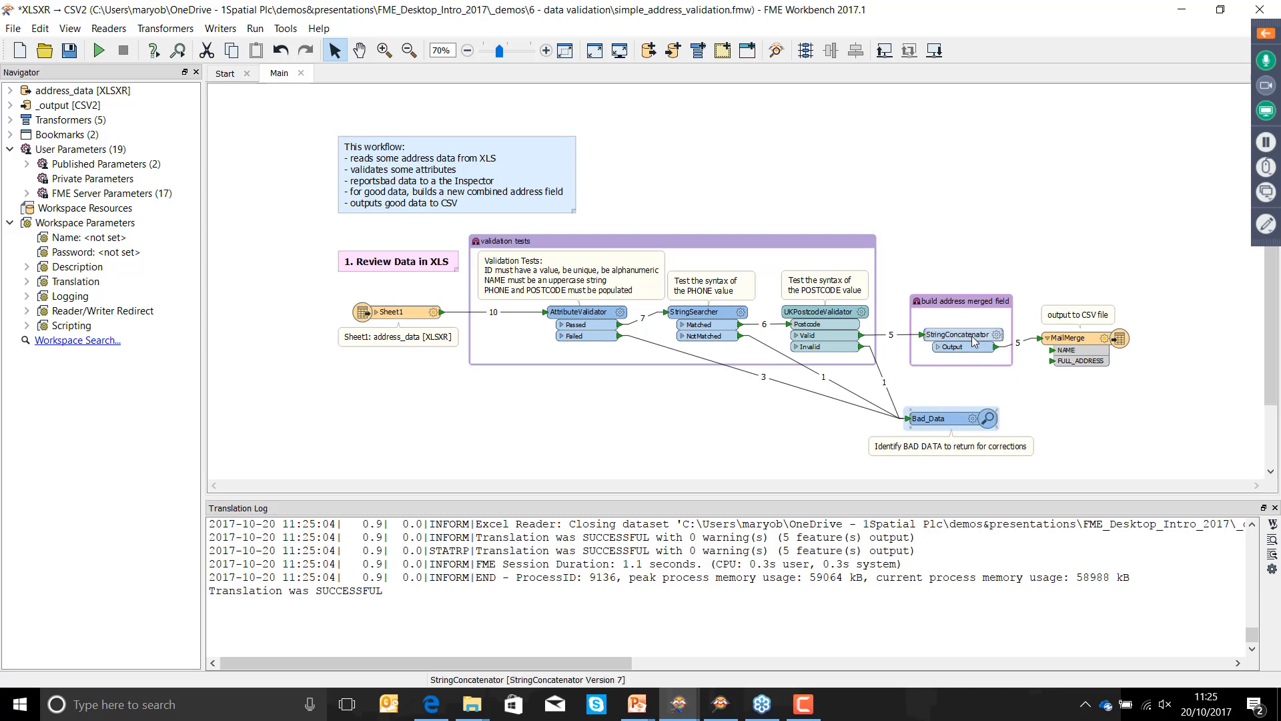
- Examine the StringConcatenator parameters that build FULL_ADDRESS from ADDRESS1 to ADDRESS4, and close them
left_click(997, 334)
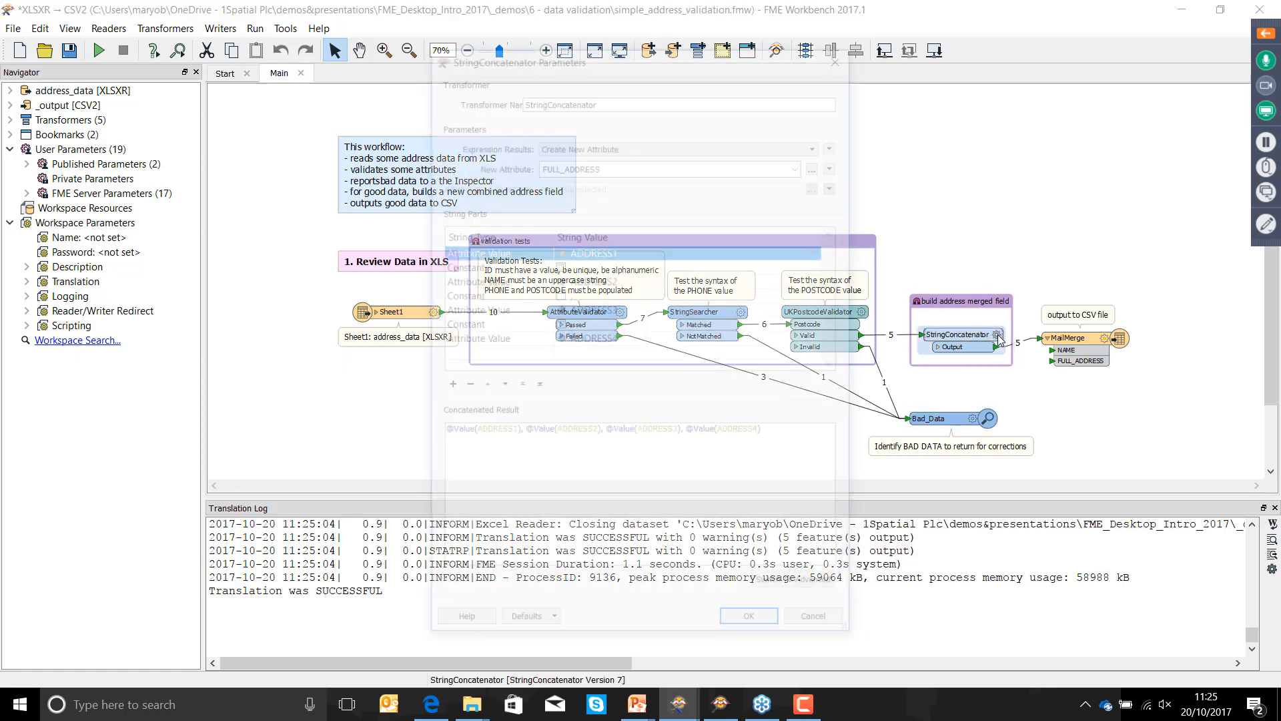
left_click_drag(657, 63, 539, 26)
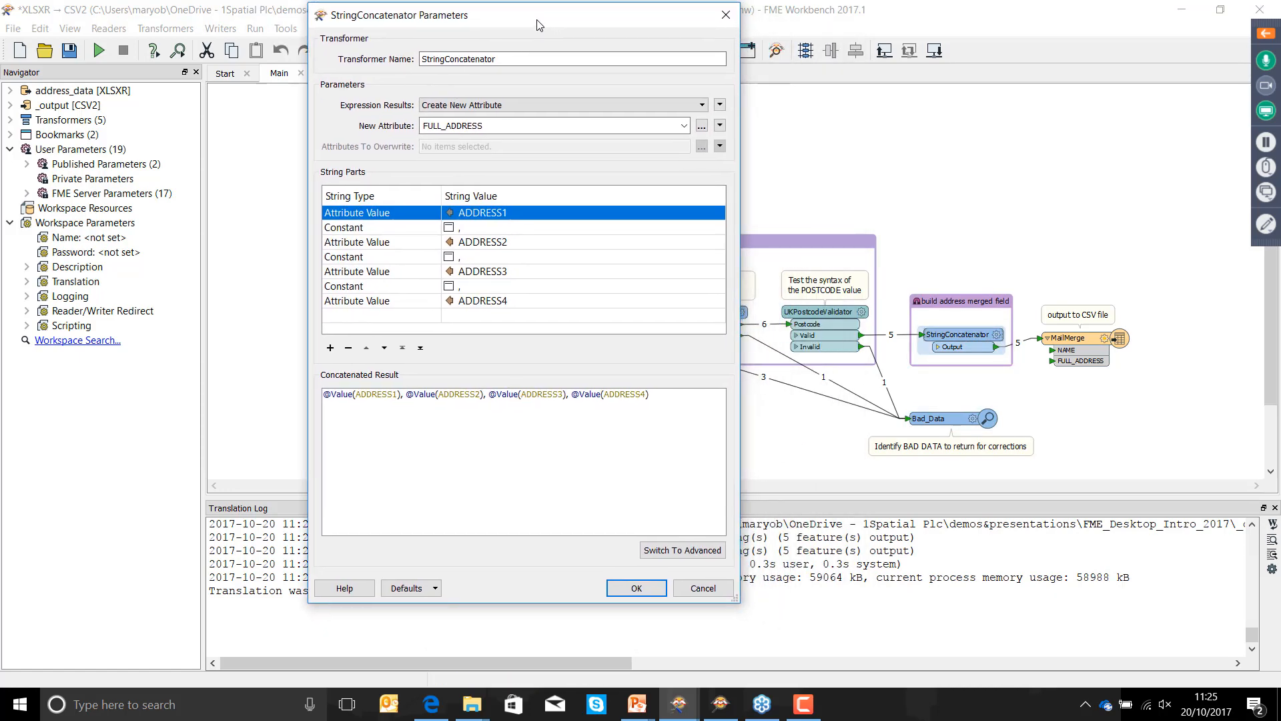
double_click(502, 127)
left_click(647, 590)
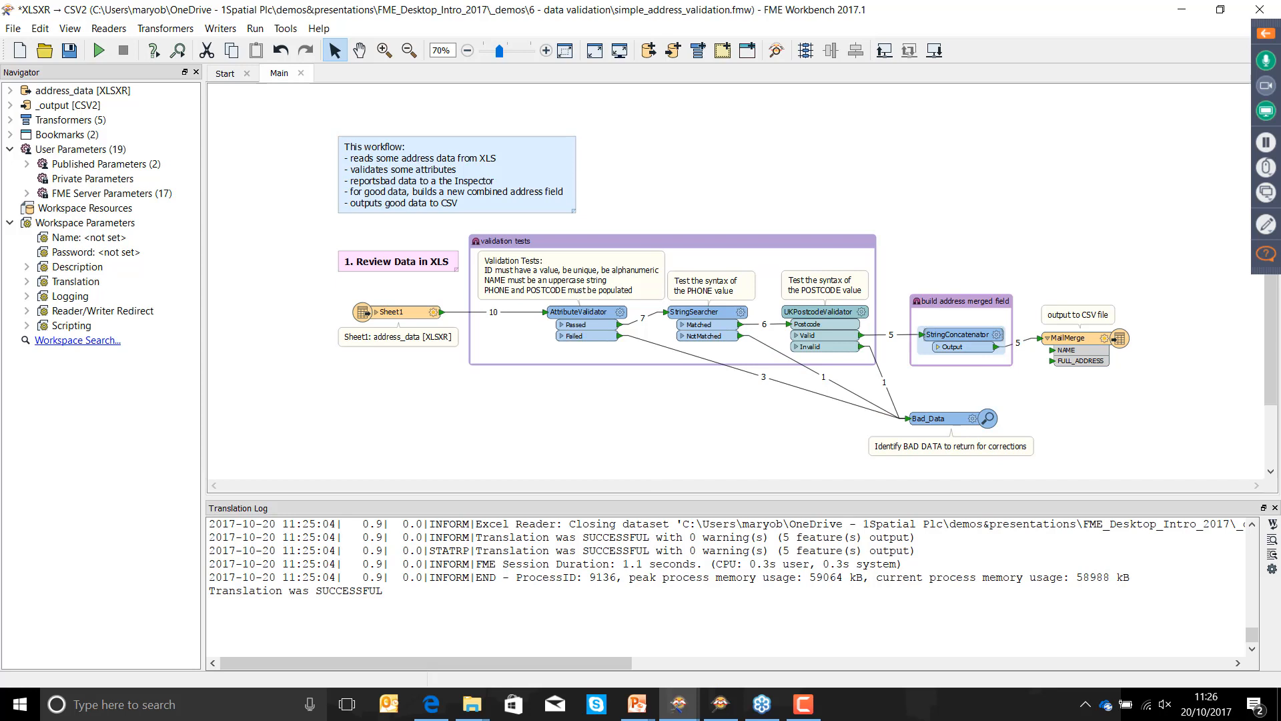
- Switch to the change_detection.fmw workspace, examine the ChangeDetector's geometry and attribute matching parameters, and close them
key("alt+Tab")
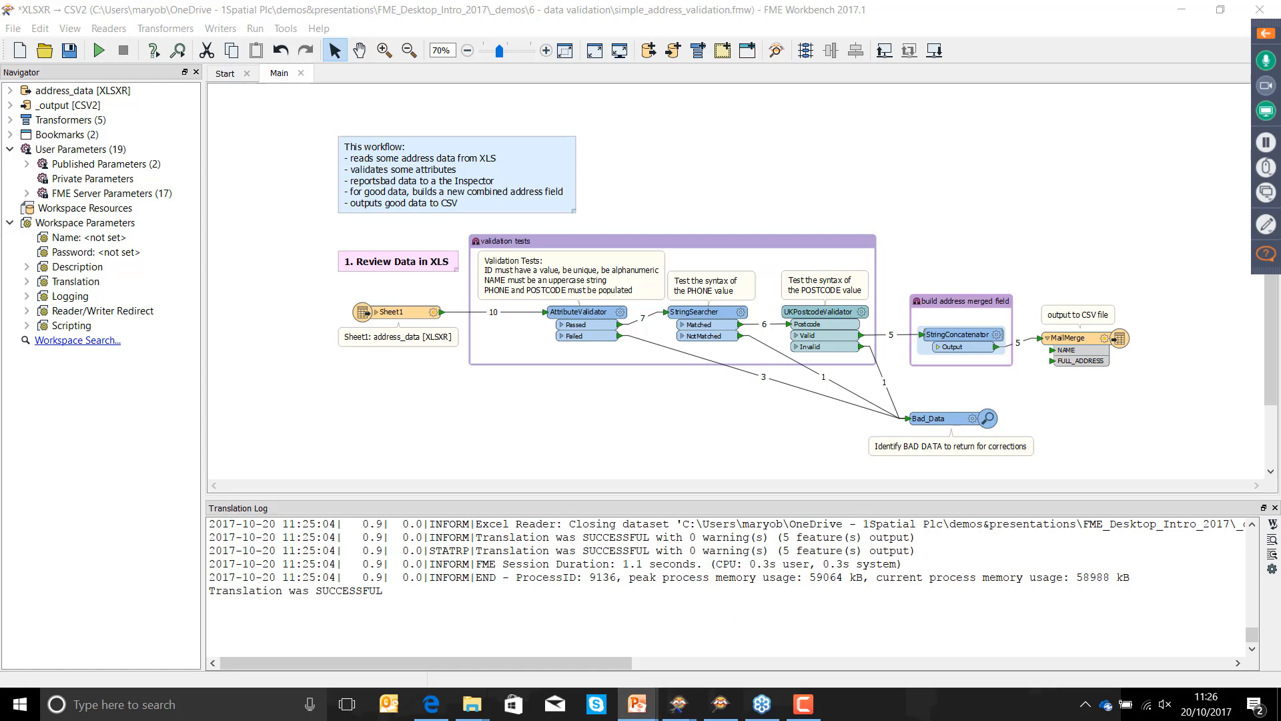
key("alt+Tab")
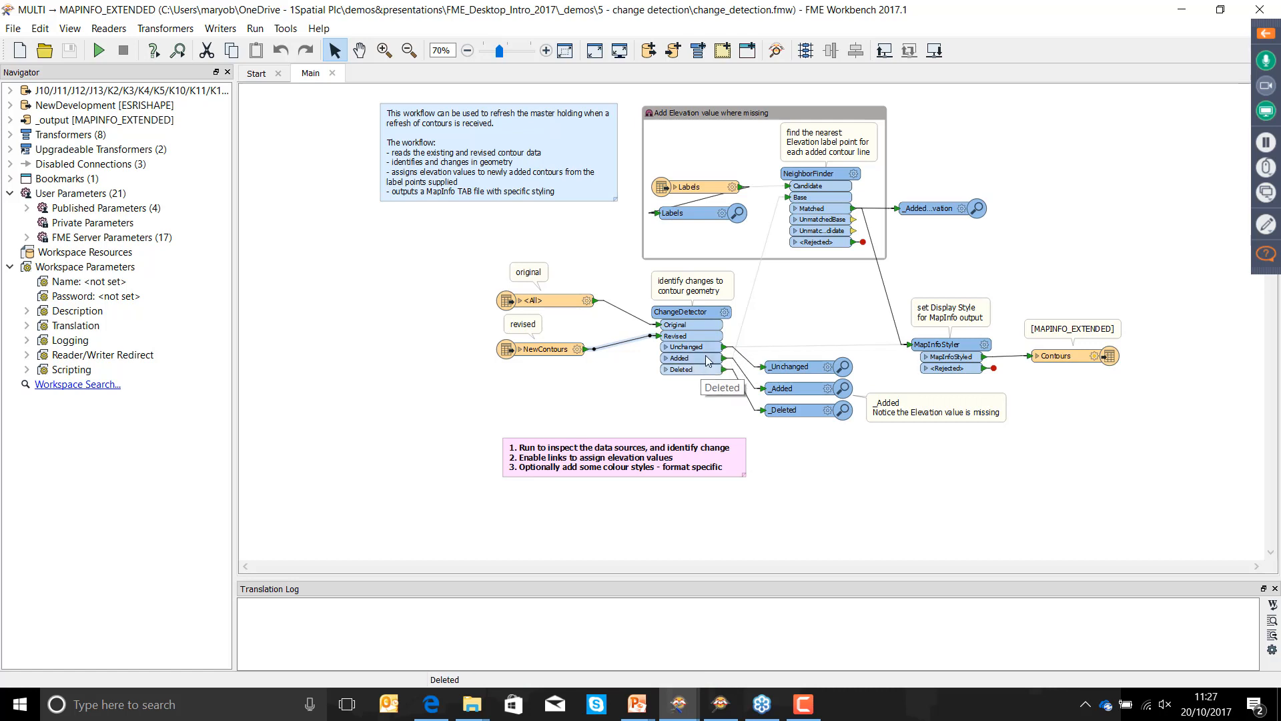
left_click(727, 319)
left_click(725, 315)
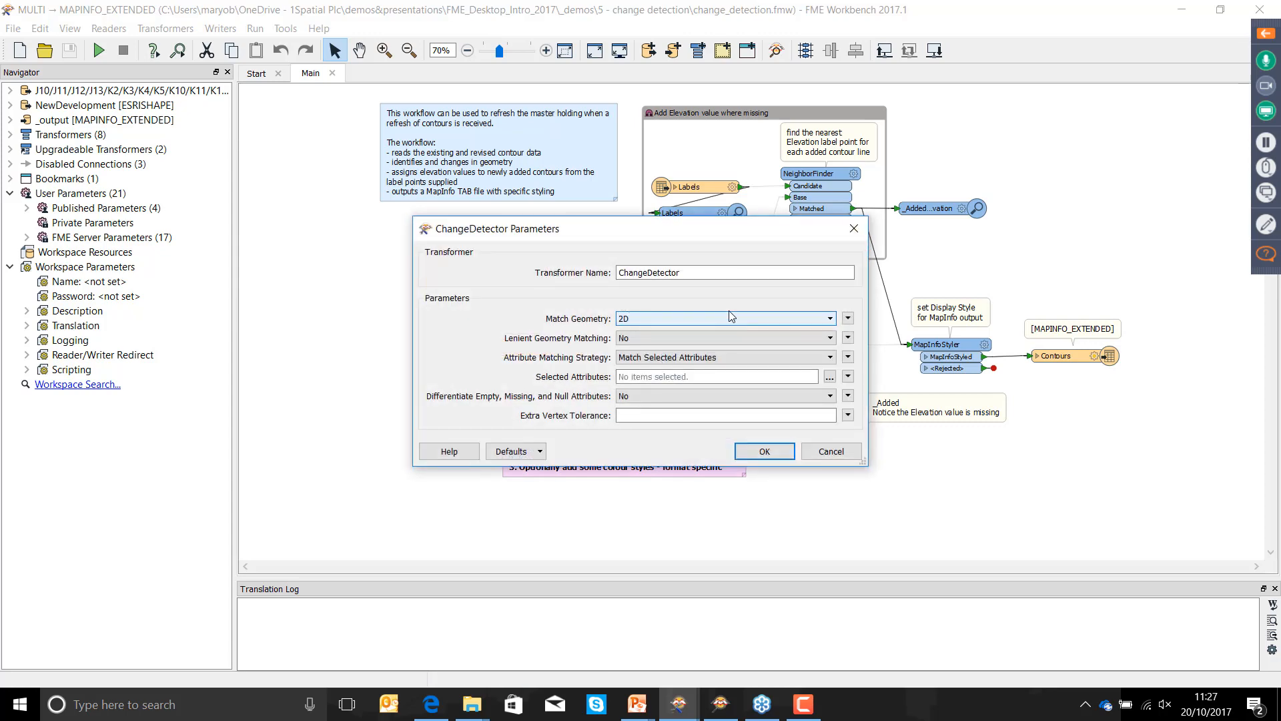
left_click_drag(761, 244, 751, 190)
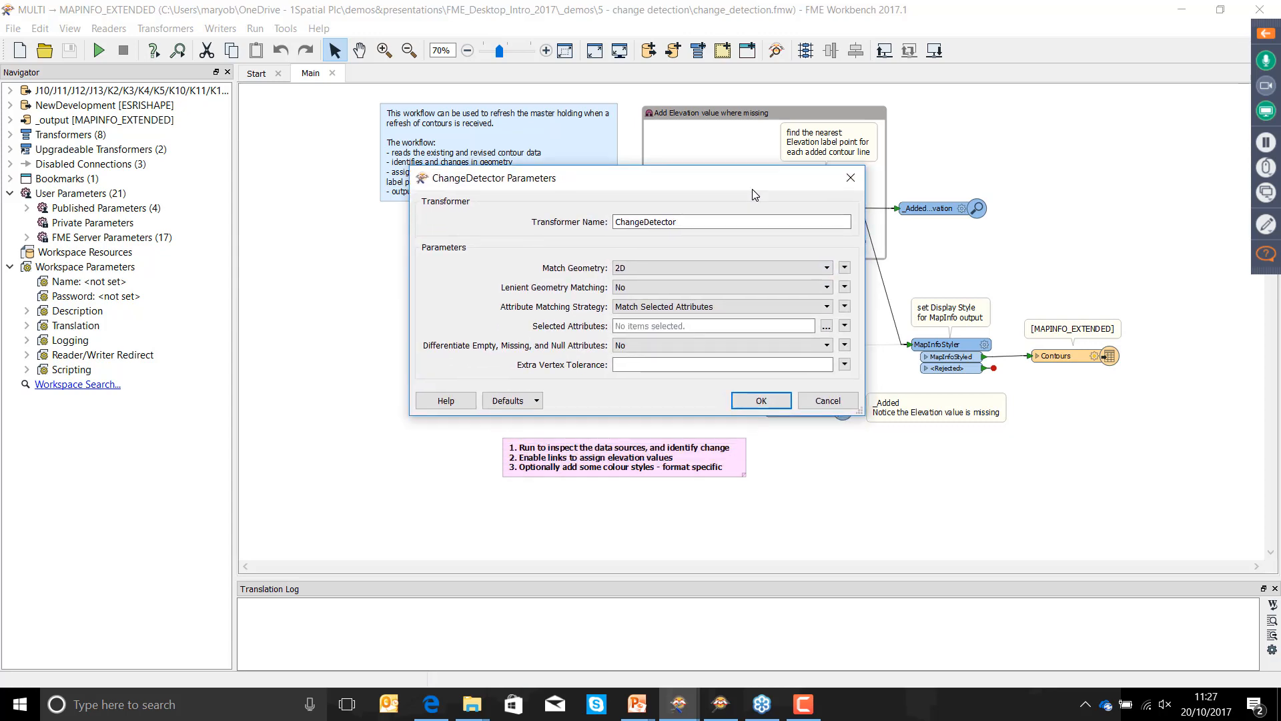
left_click(707, 266)
left_click(707, 266)
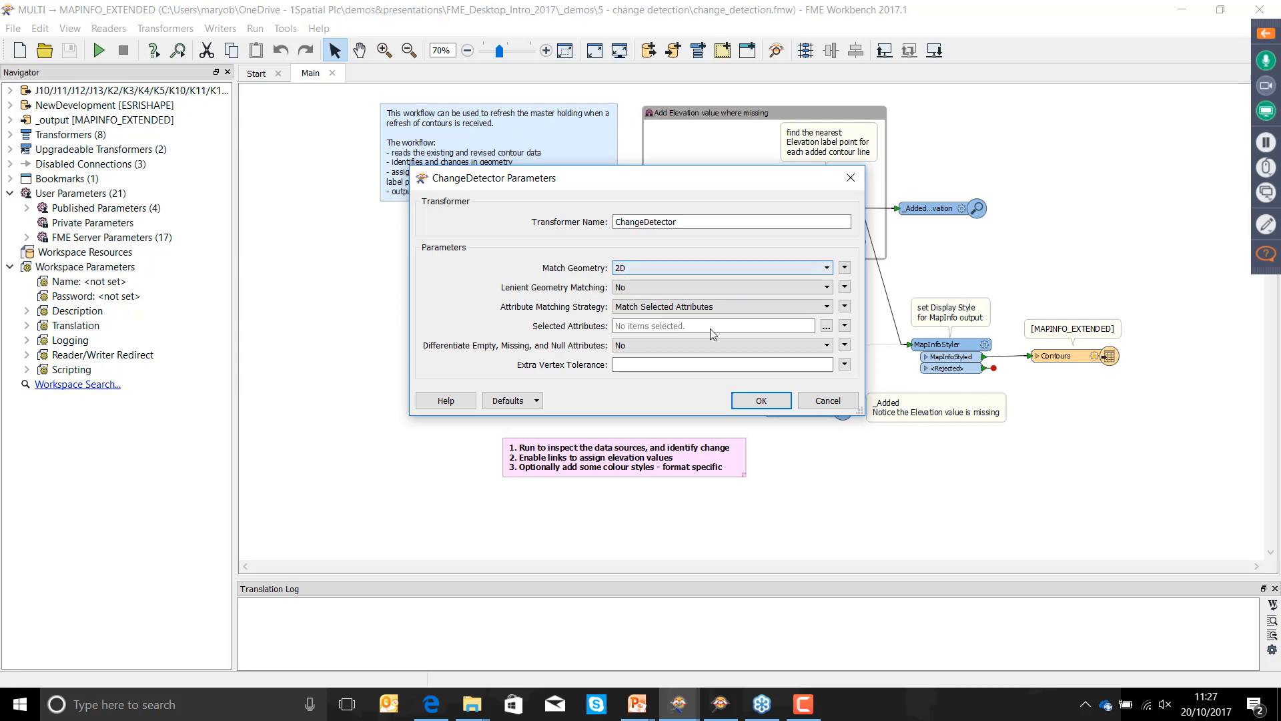
left_click(717, 307)
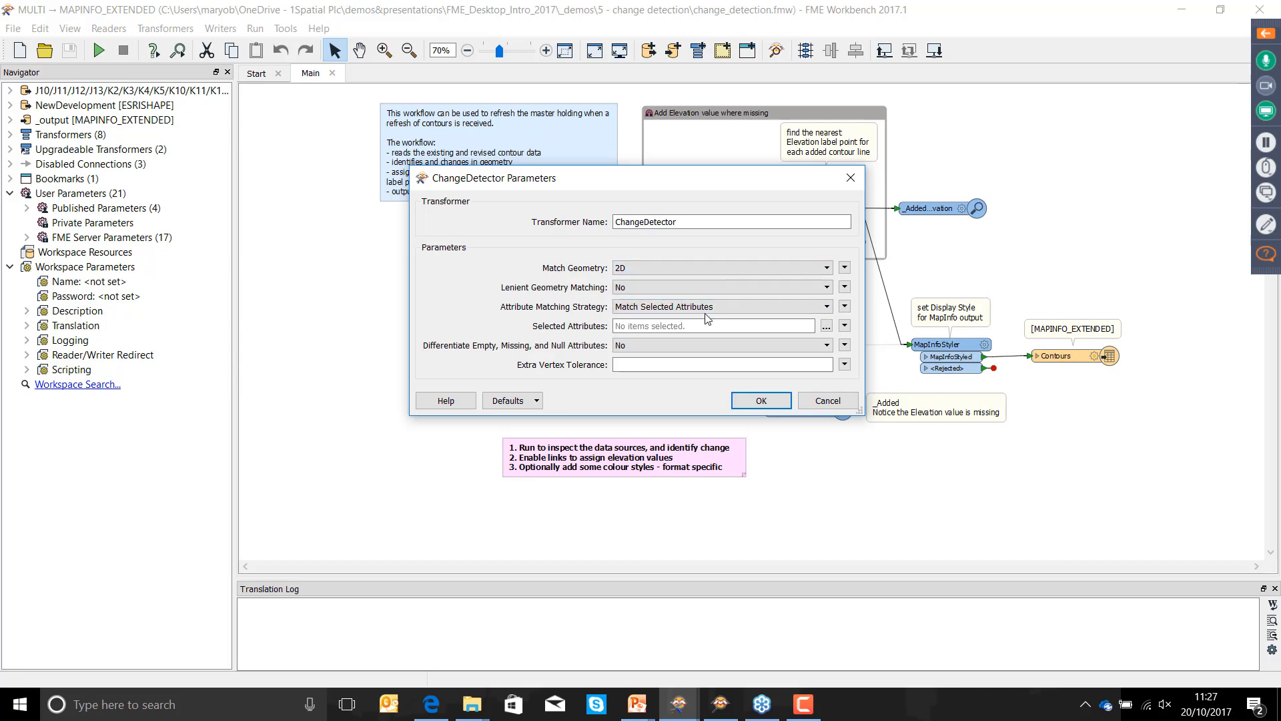
left_click(762, 401)
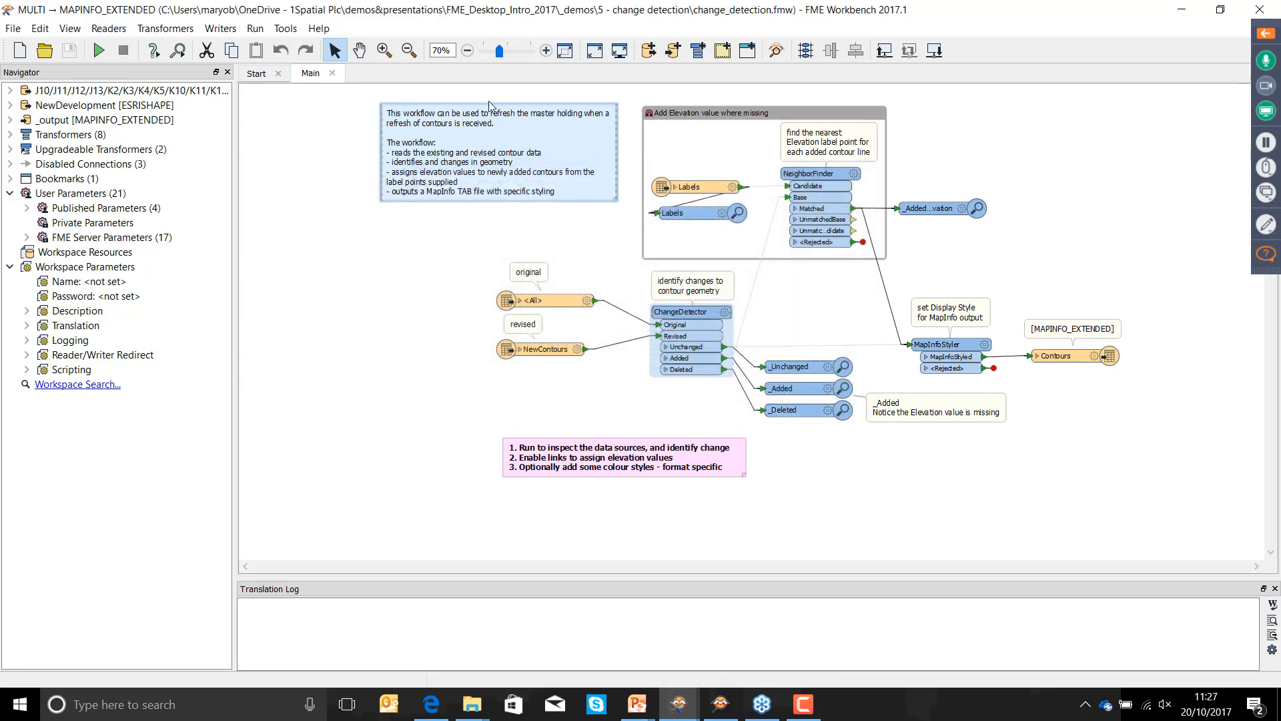
- Run the change detection workspace and shrink the table in FME Data Inspector to give the contour map more room
left_click(99, 50)
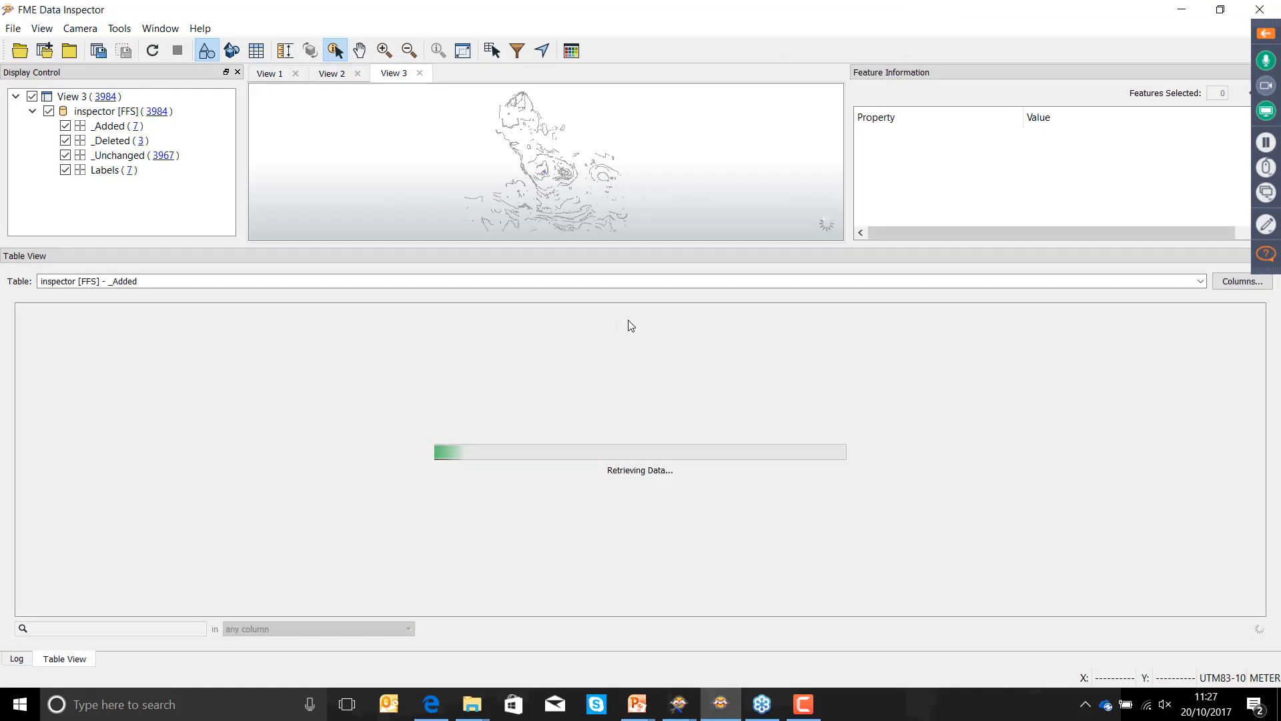
left_click_drag(552, 265, 560, 489)
left_click(106, 172)
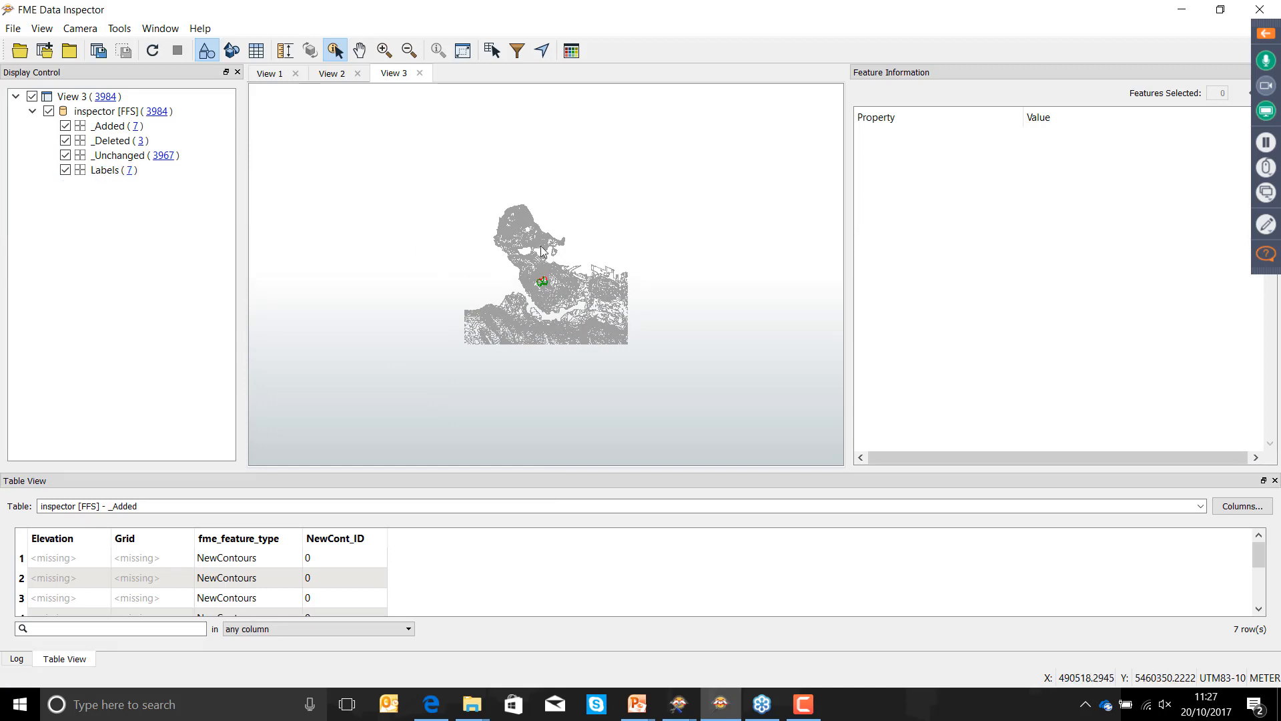
- Zoom in on the added and deleted contours and select a deleted contour line crossing the new ones to inspect its attributes
left_click(384, 50)
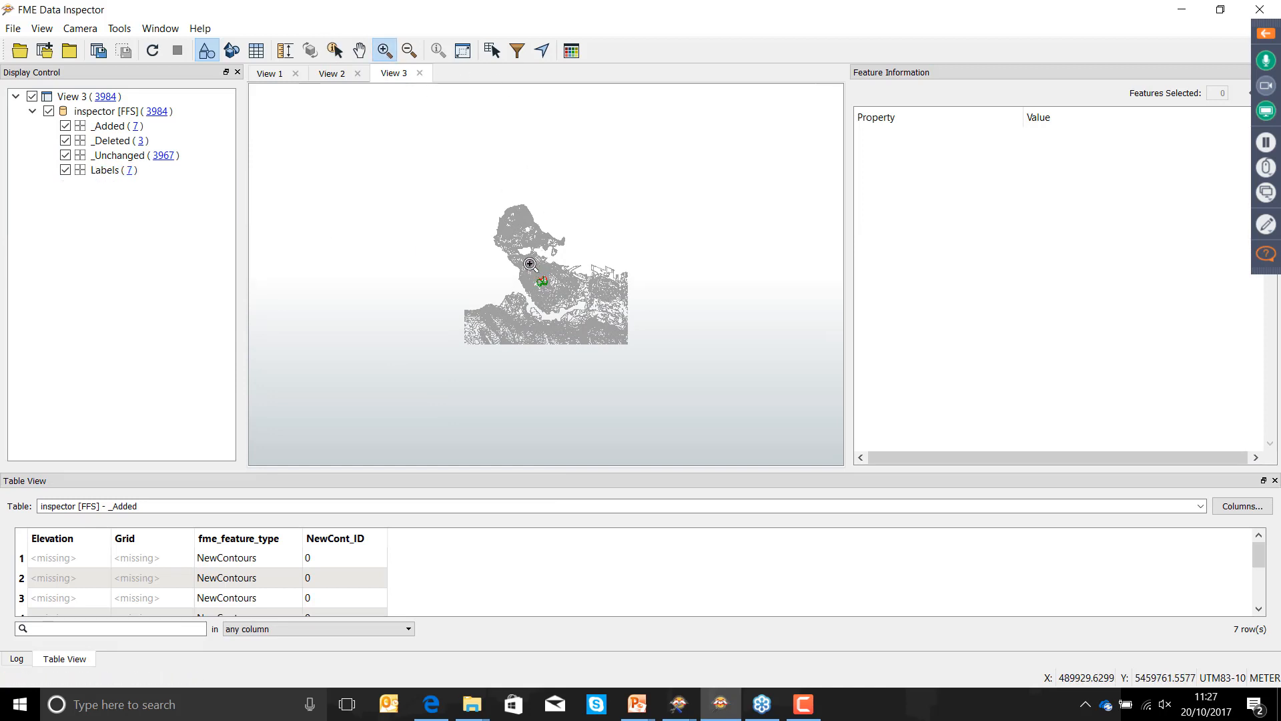
left_click_drag(527, 262, 573, 305)
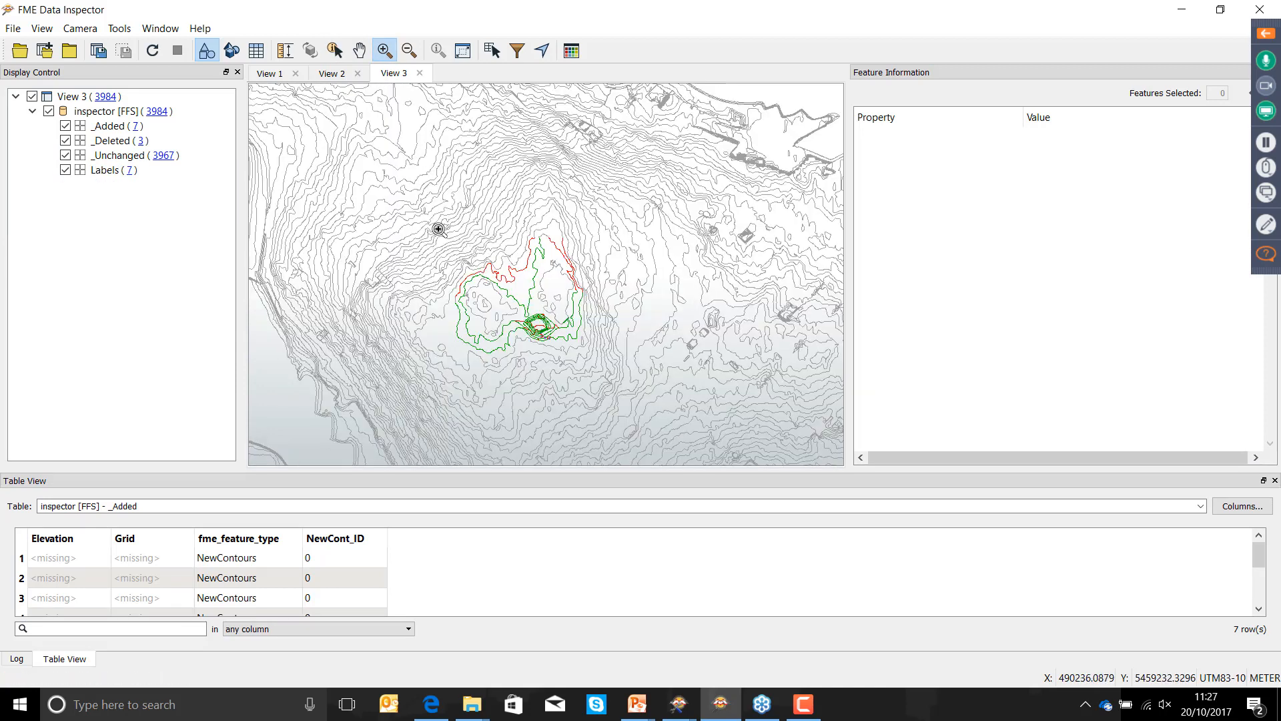
left_click_drag(435, 228, 604, 360)
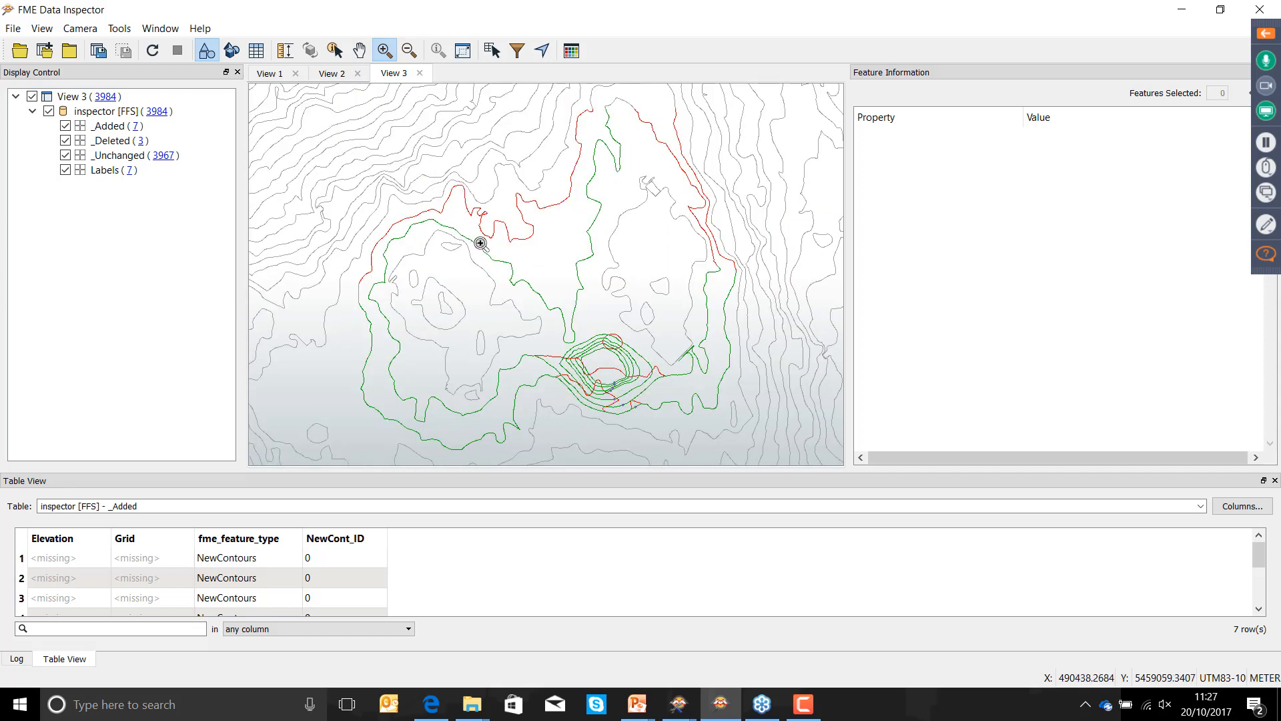
left_click_drag(532, 322, 690, 439)
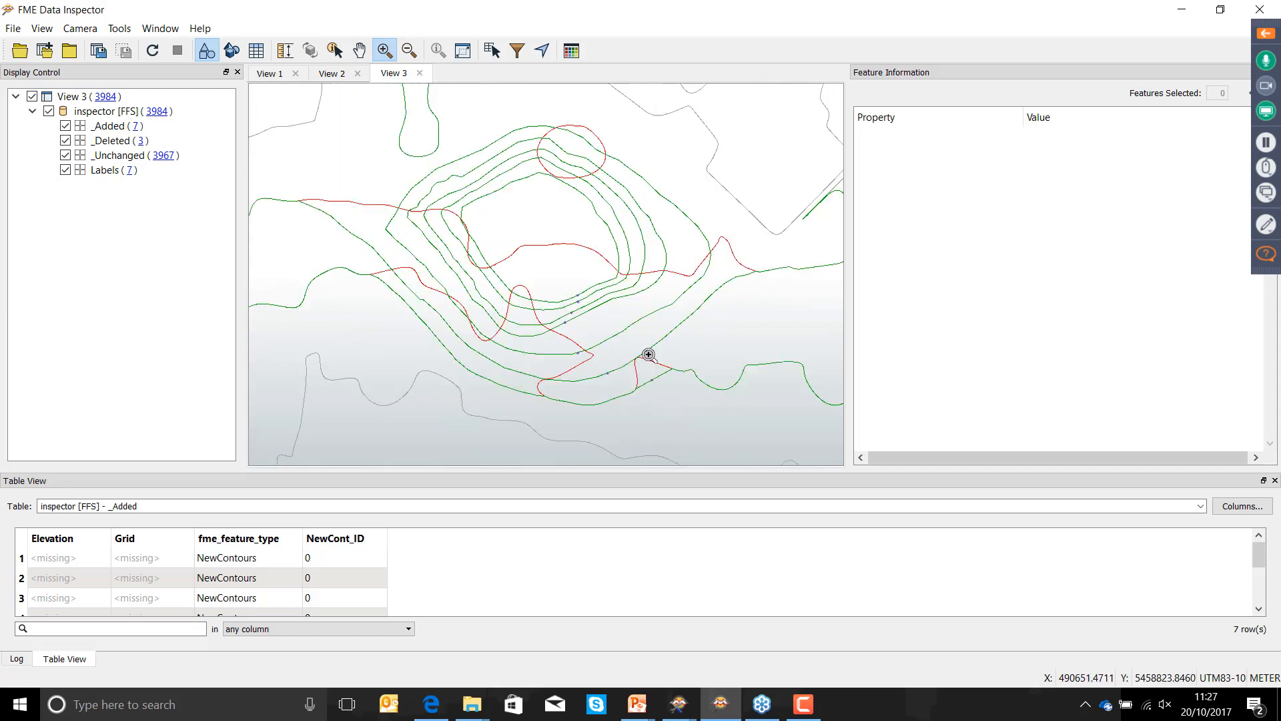
left_click(335, 50)
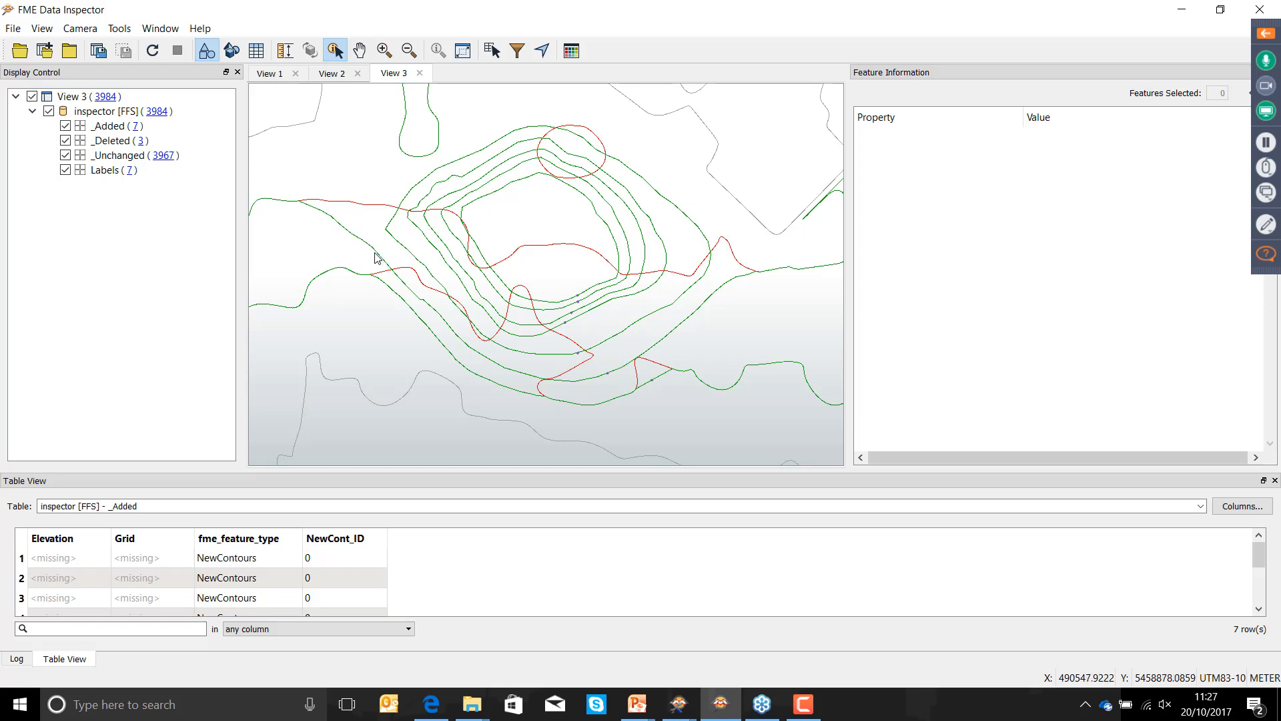
left_click(515, 254)
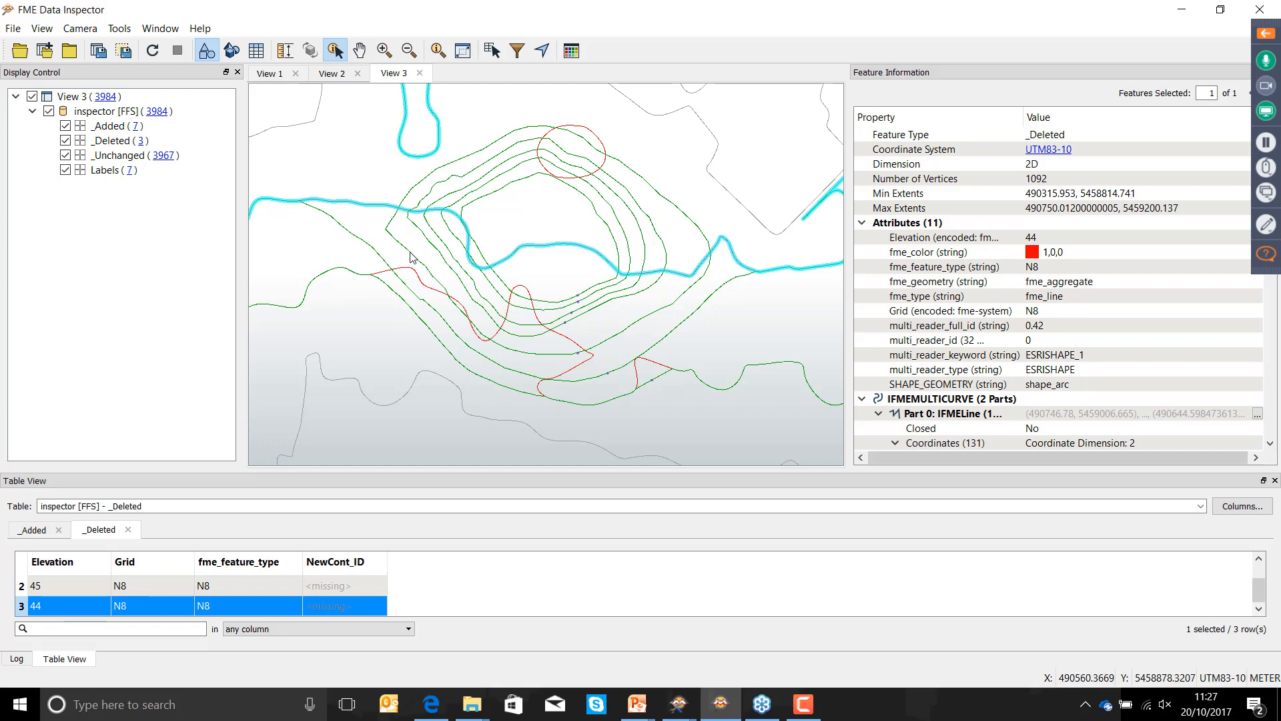
- Inspect the attributes of two added contour lines and of two elevation label points beside the new contours
left_click(448, 268)
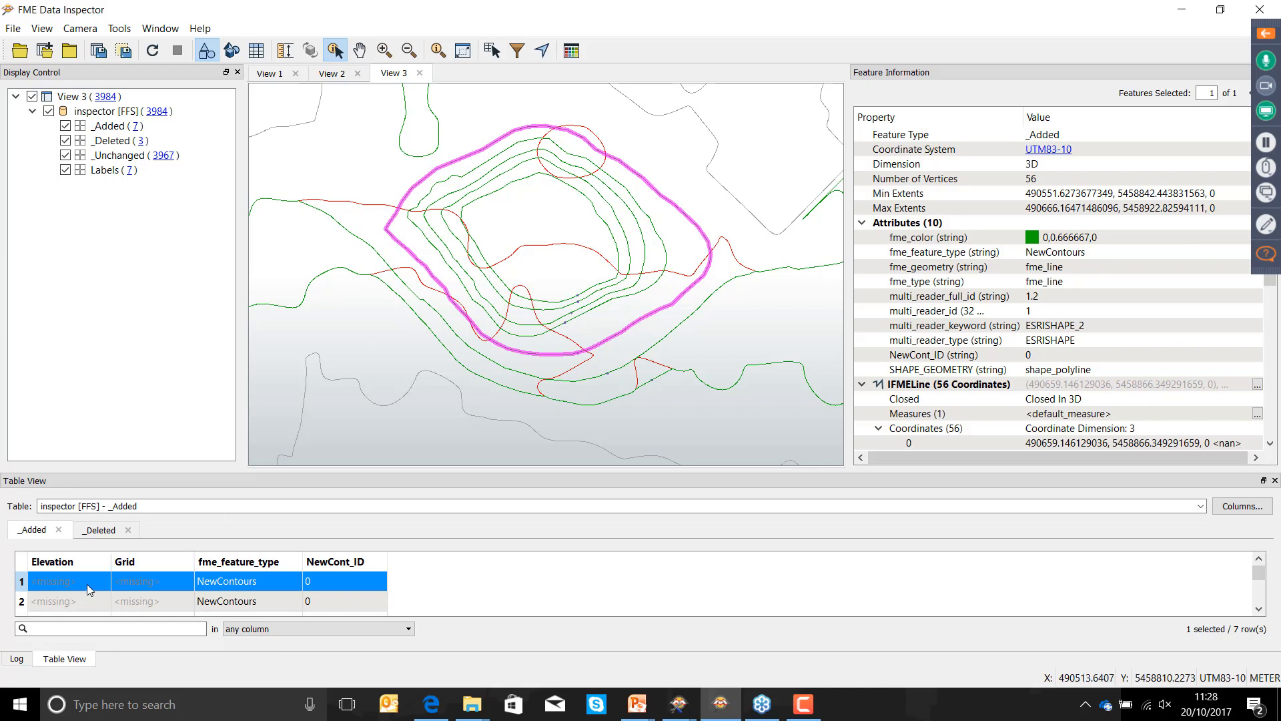
left_click(467, 343)
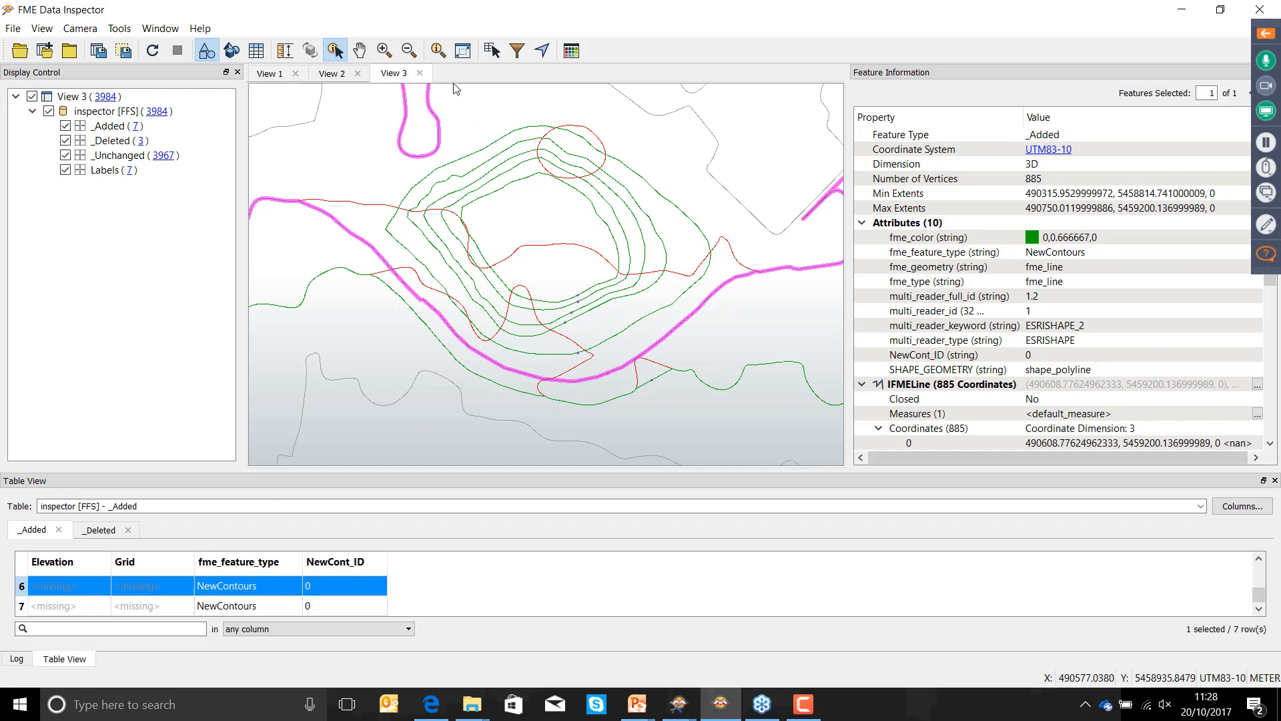
left_click(388, 56)
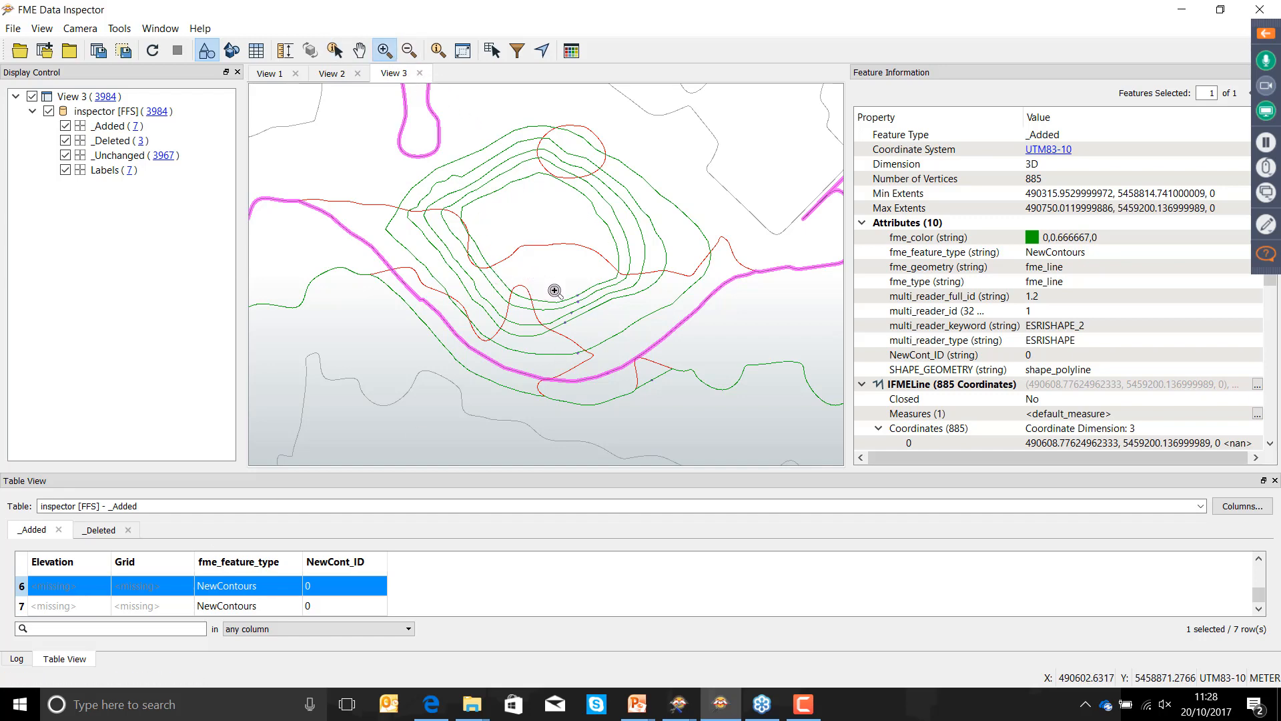
left_click_drag(530, 273, 602, 333)
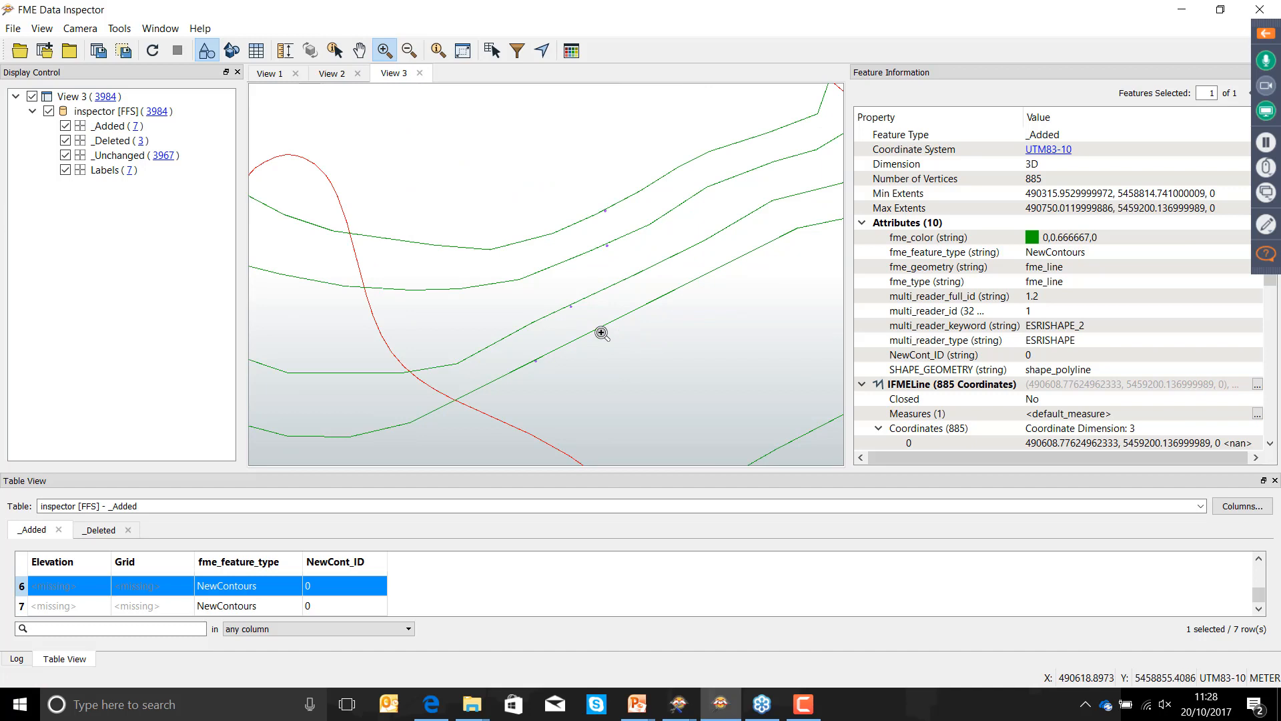
left_click(335, 50)
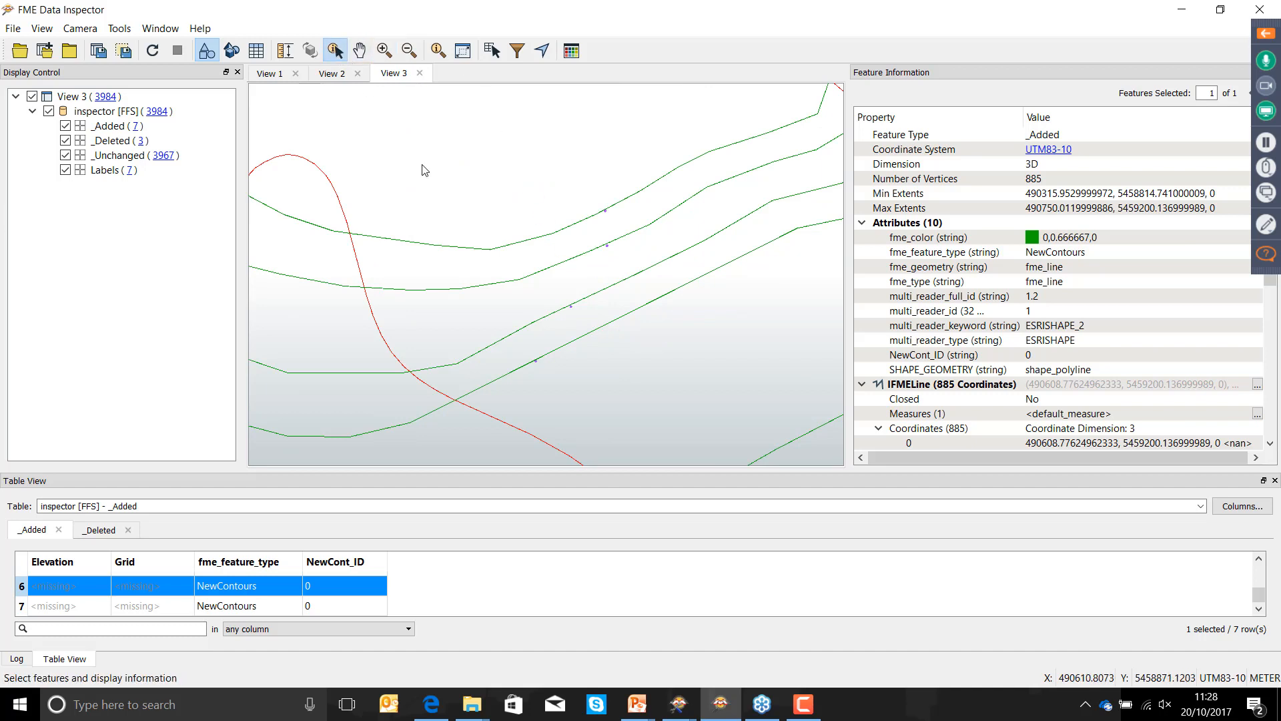
left_click(537, 361)
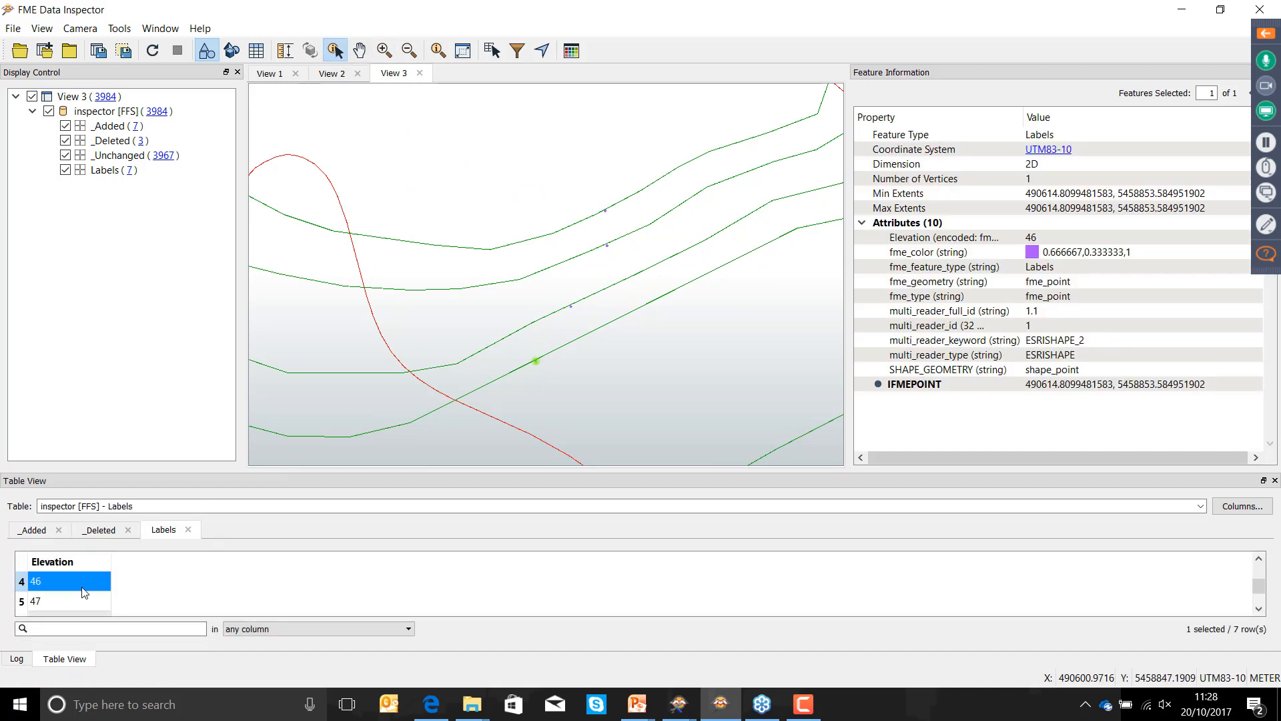
left_click(572, 307)
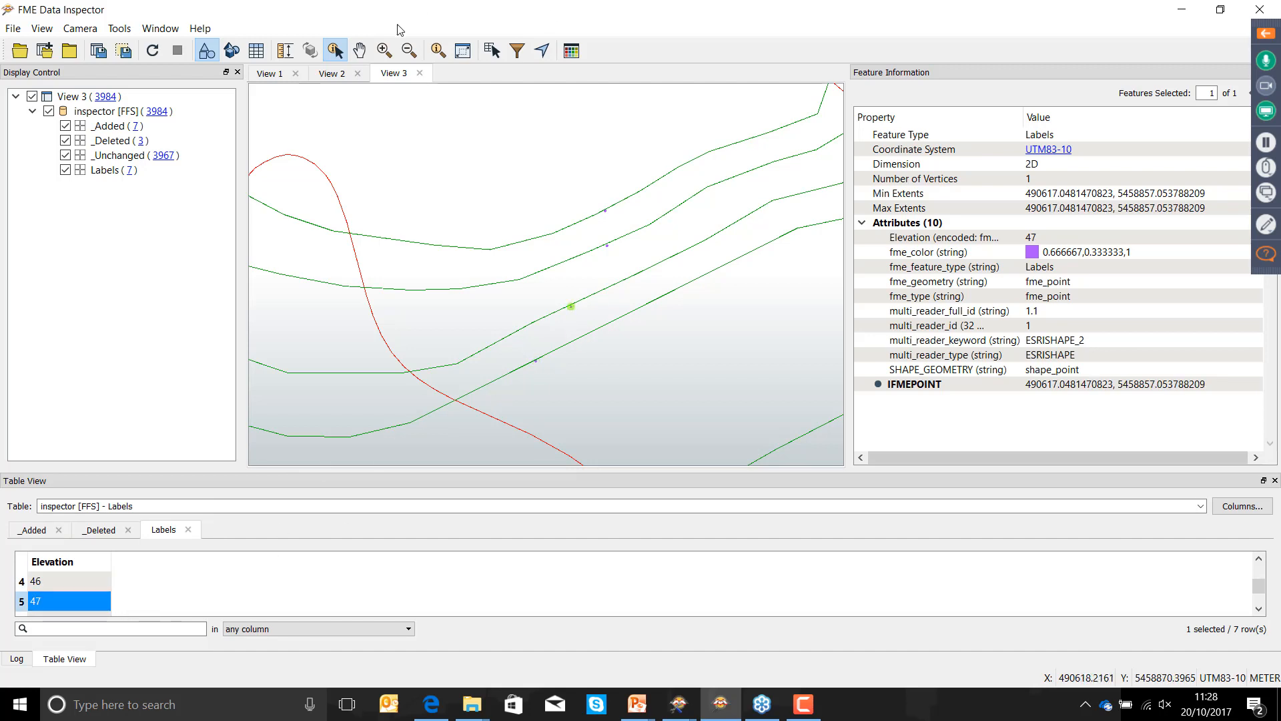
- Zoom in closely on the selected label point and select the added contour line next to it to inspect its attributes
left_click(385, 50)
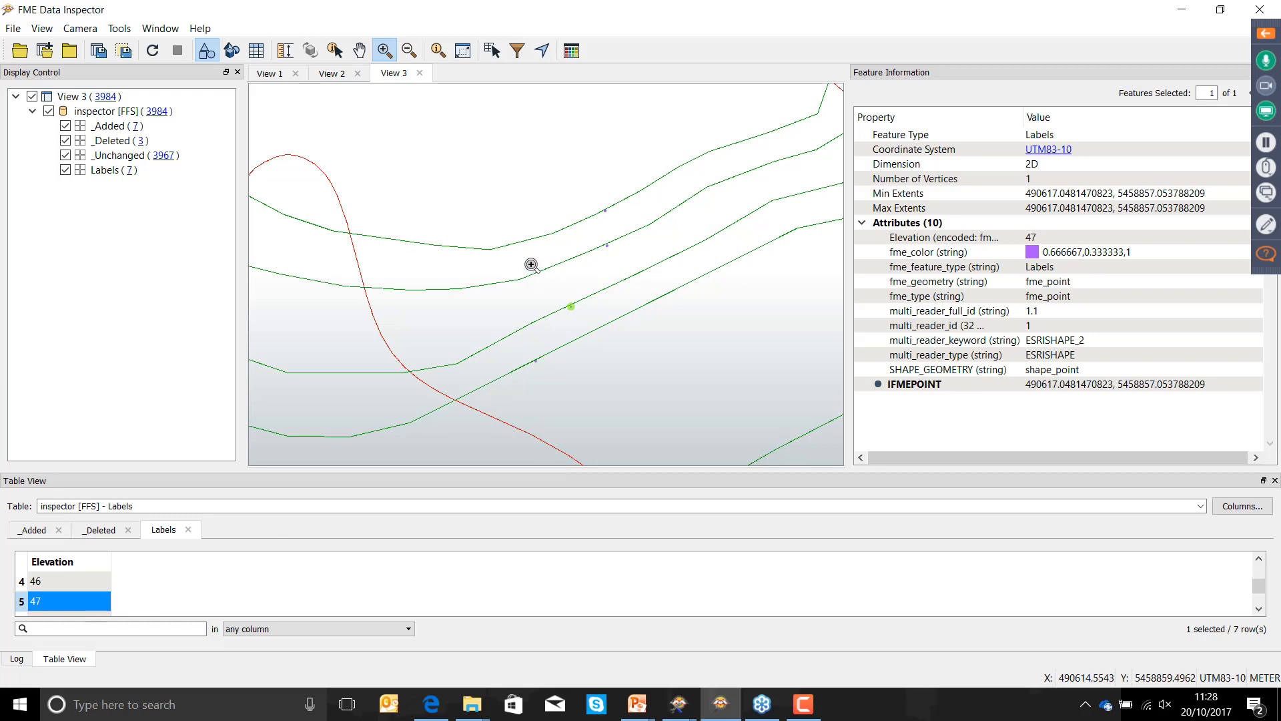
left_click_drag(531, 265, 617, 338)
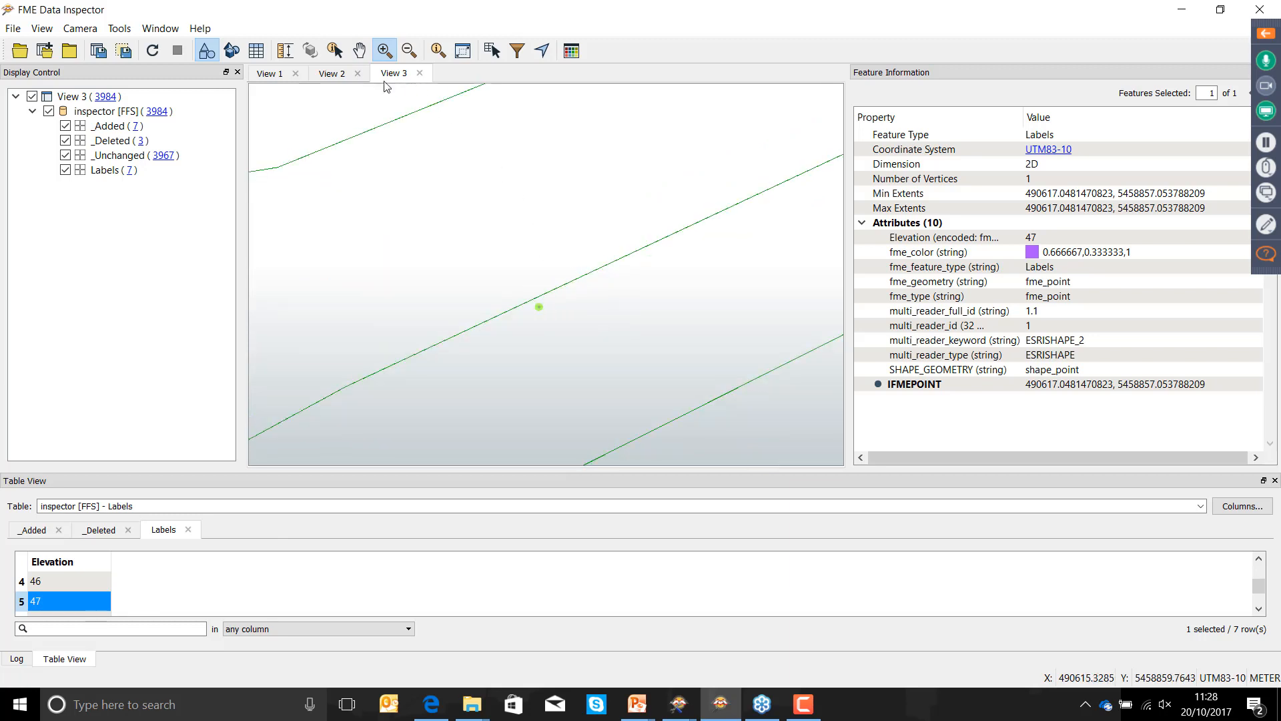
left_click(335, 51)
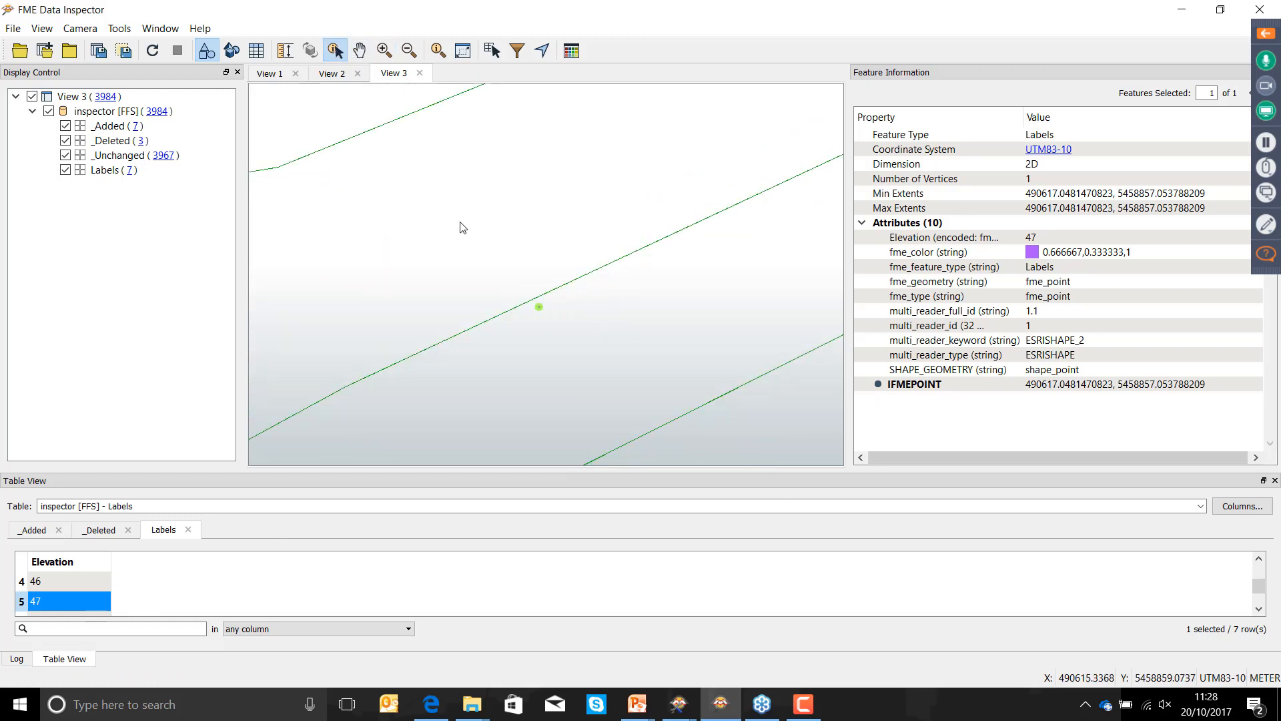
left_click(530, 302)
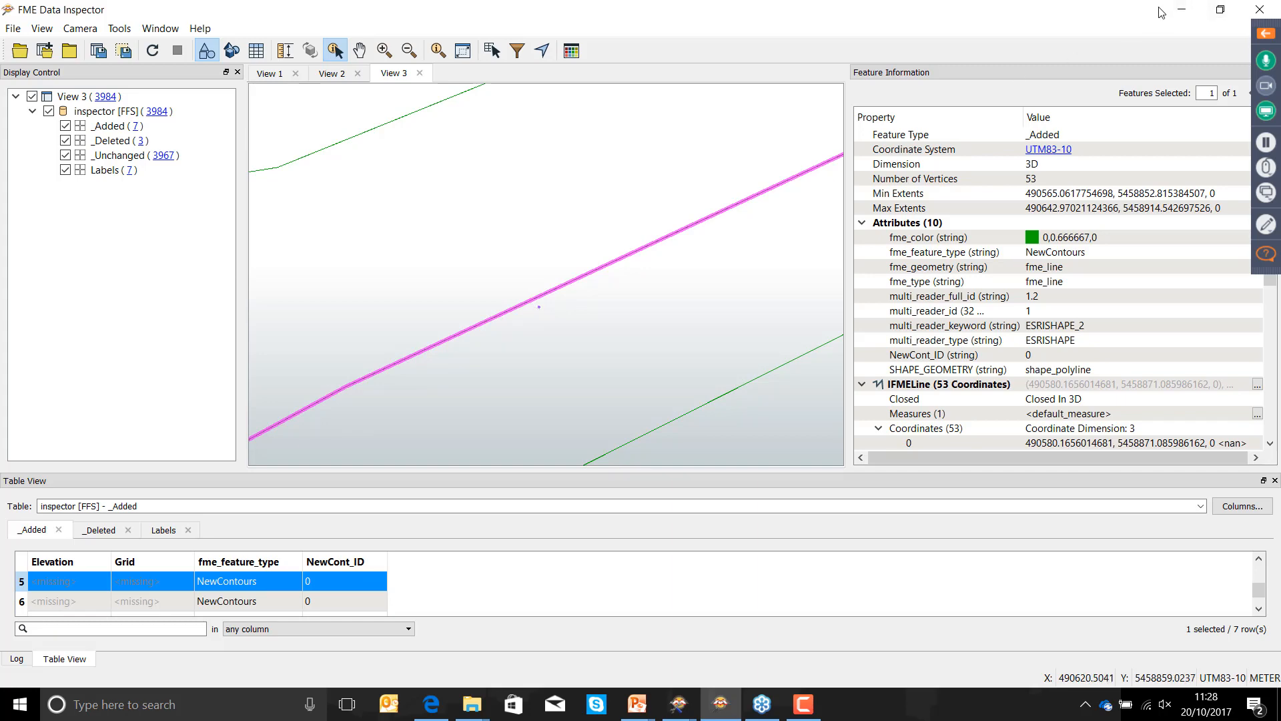
- Switch to FME Workbench and enable the connections from ChangeDetector Added to NeighborFinder Base and from Labels to NeighborFinder Candidate
left_click(1183, 10)
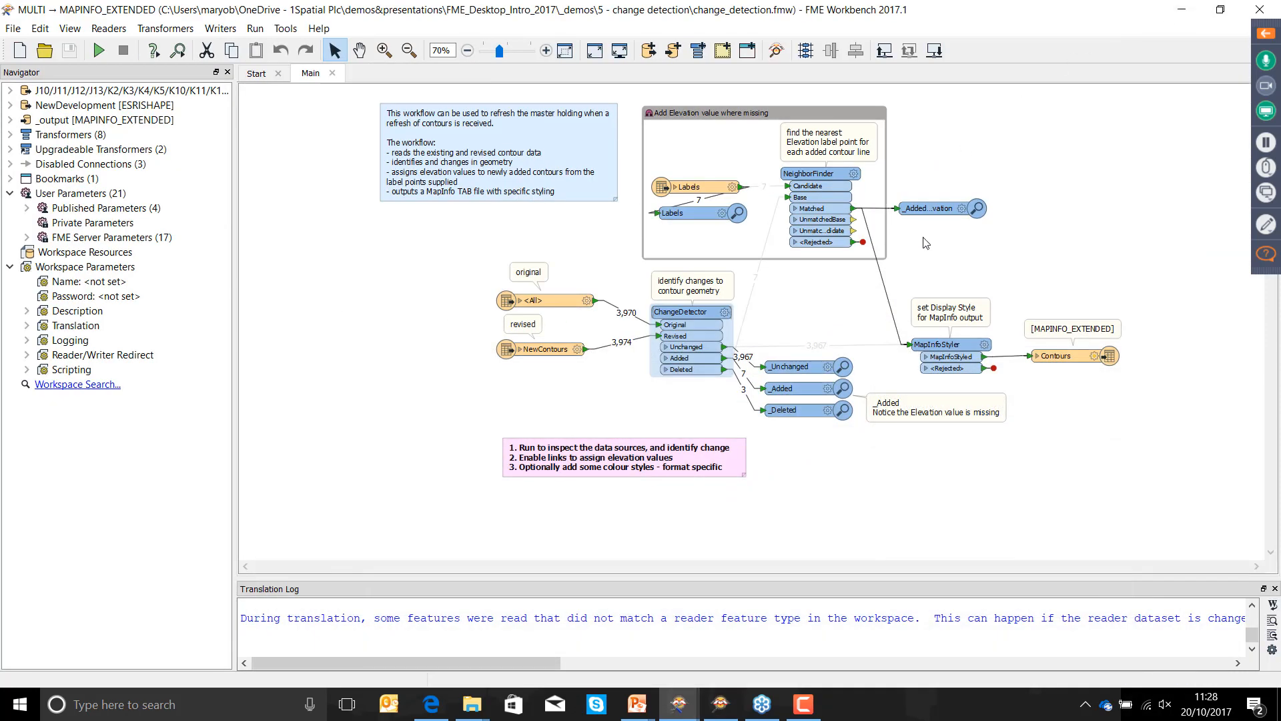
right_click(747, 312)
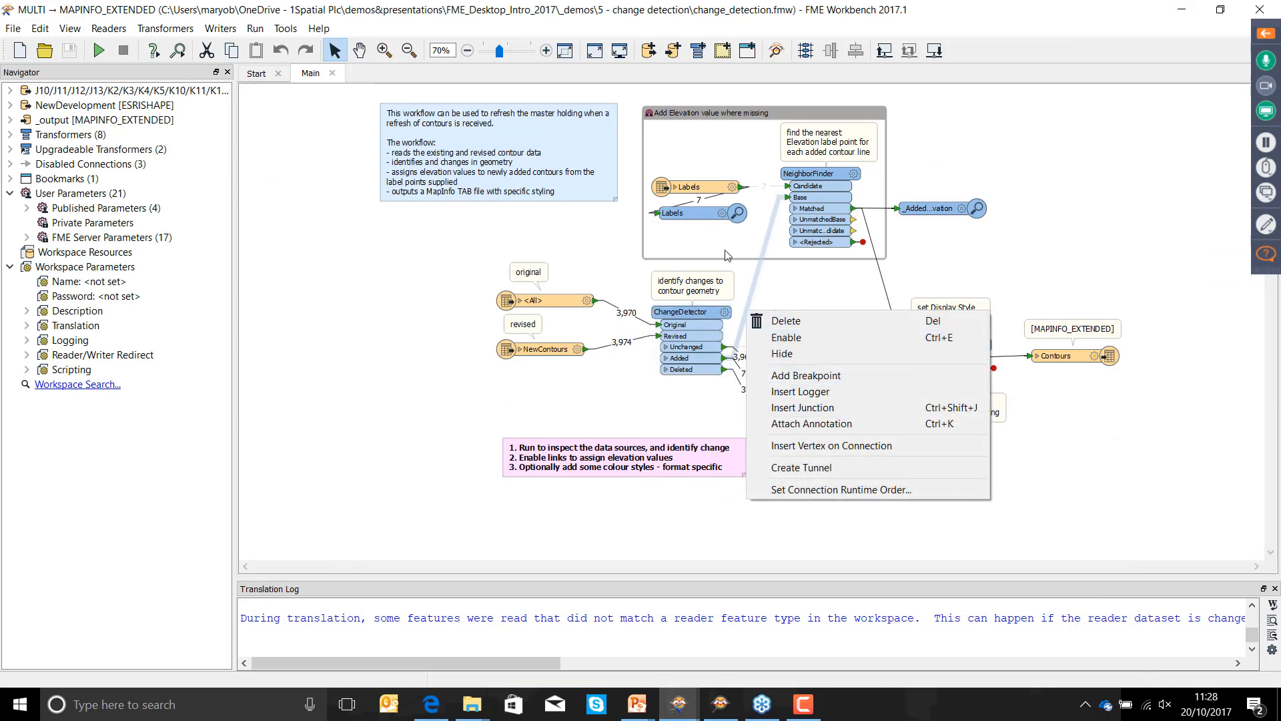
left_click(713, 183)
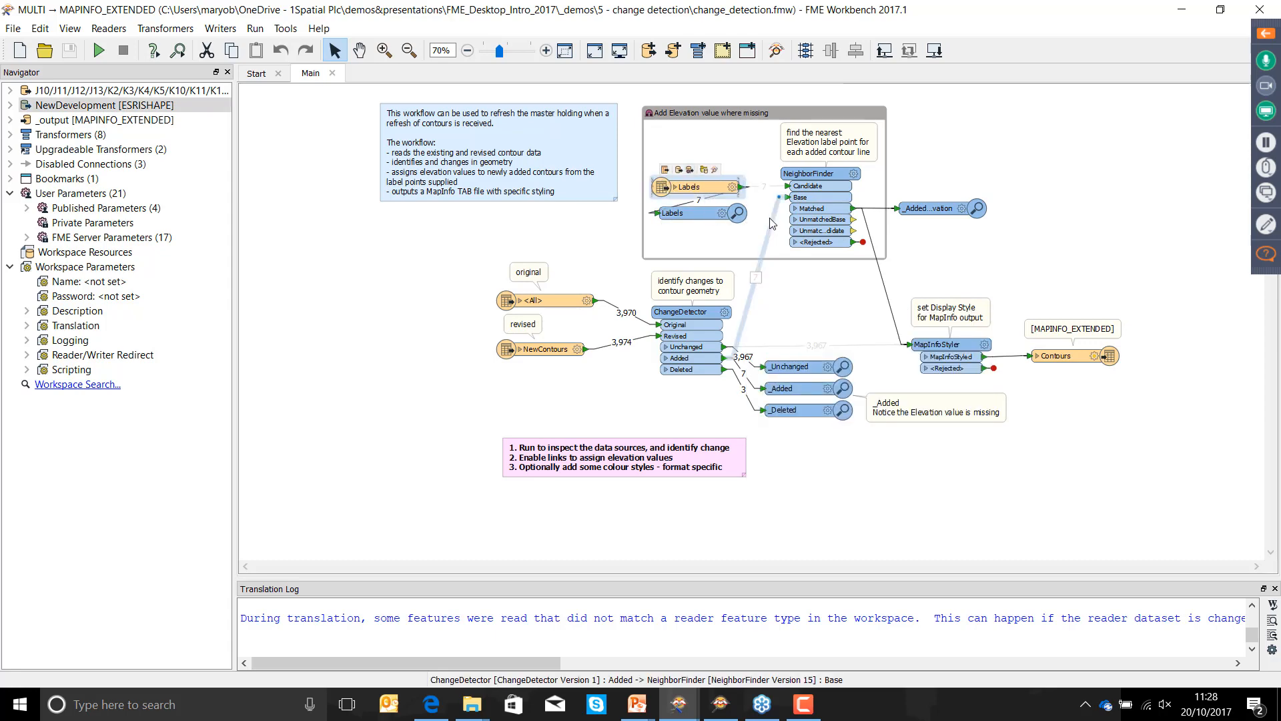
right_click(770, 213)
left_click(788, 249)
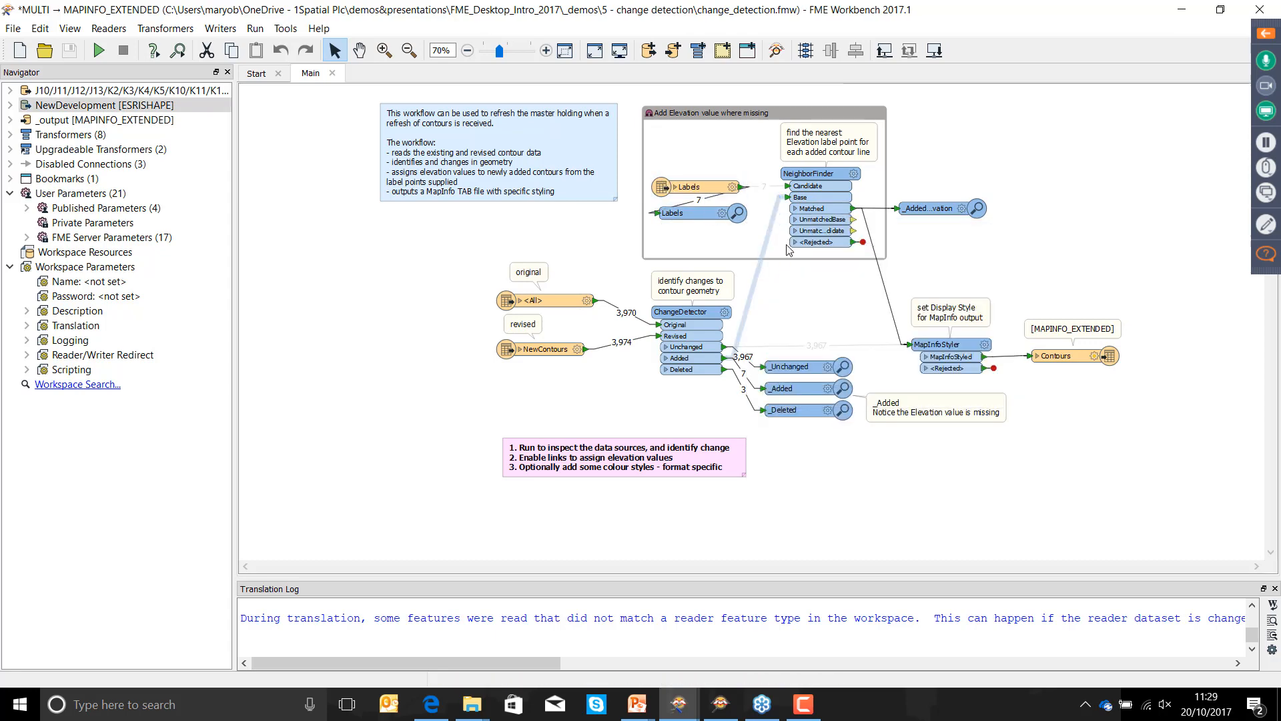
right_click(778, 192)
left_click(794, 204)
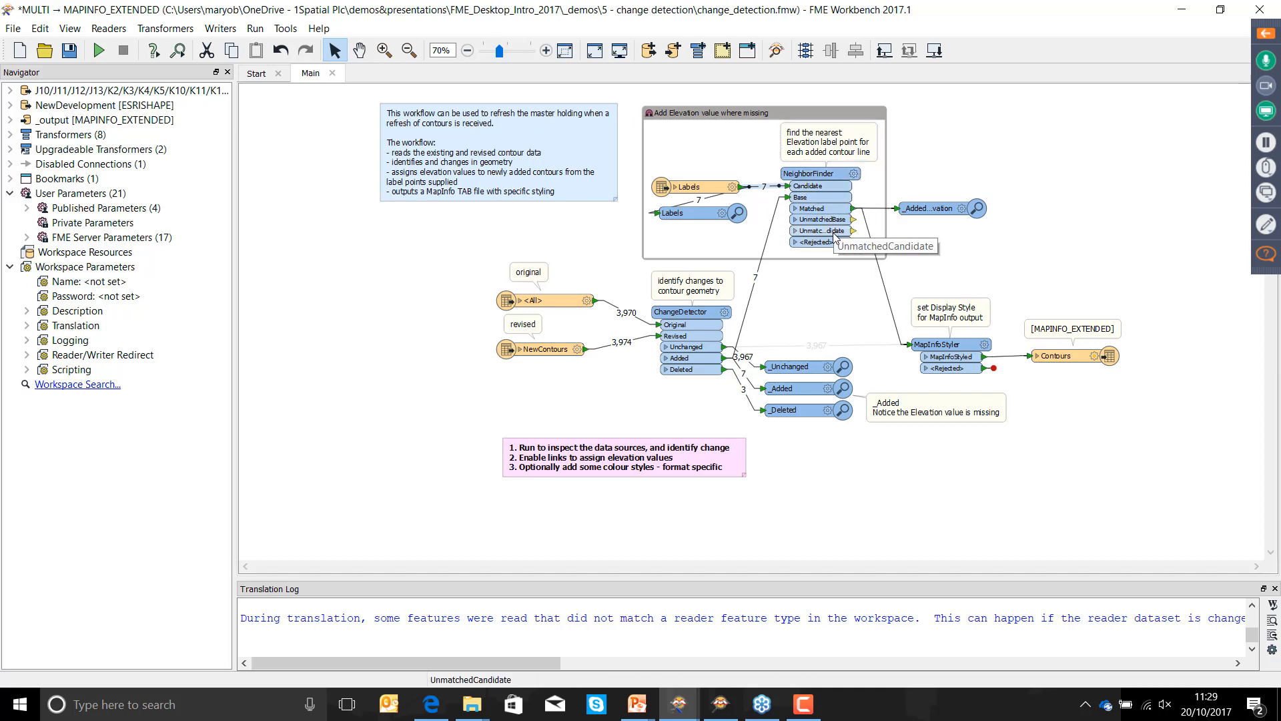
- Enable the connection from ChangeDetector Unchanged to MapInfoStyler and run the change detection workspace
right_click(787, 348)
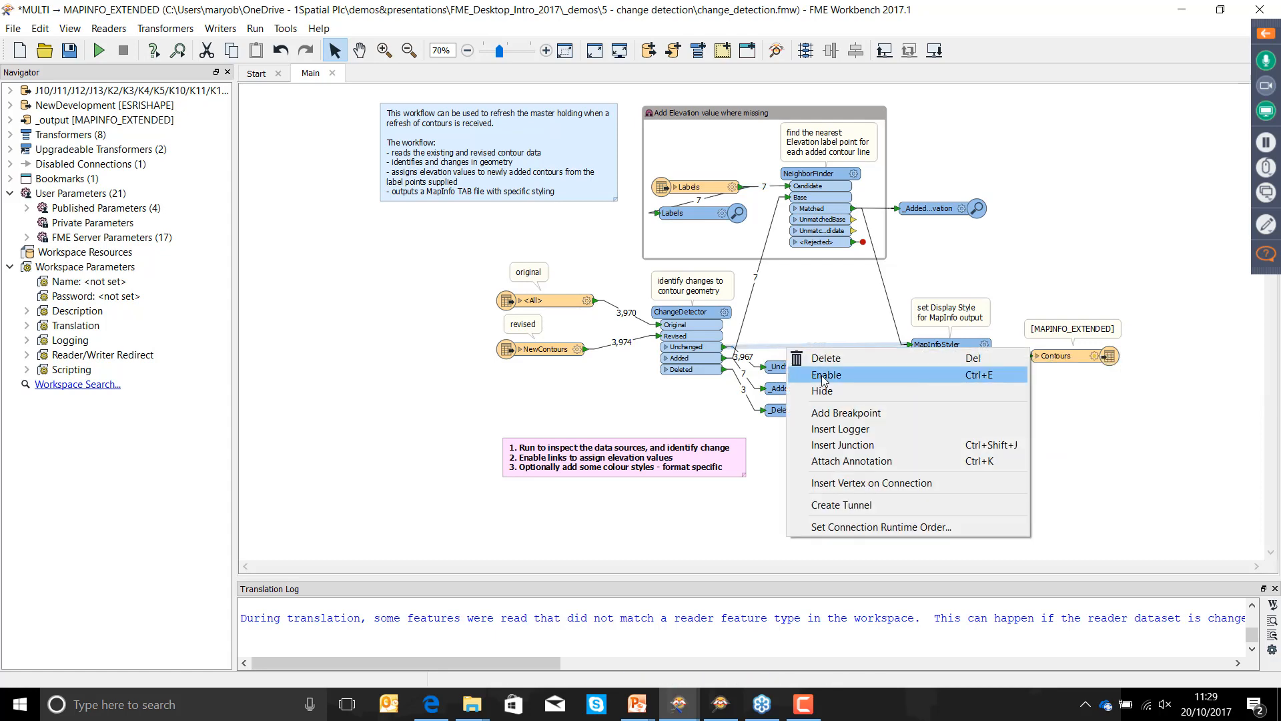
left_click(824, 377)
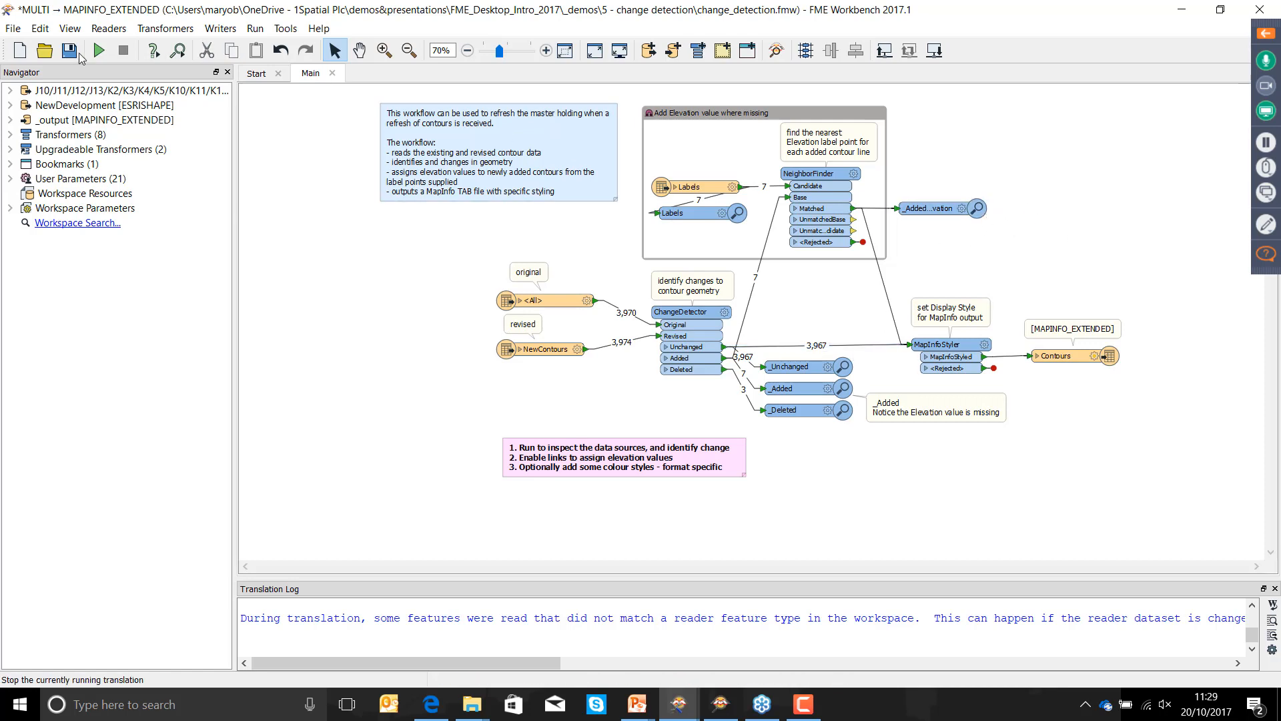
left_click(100, 51)
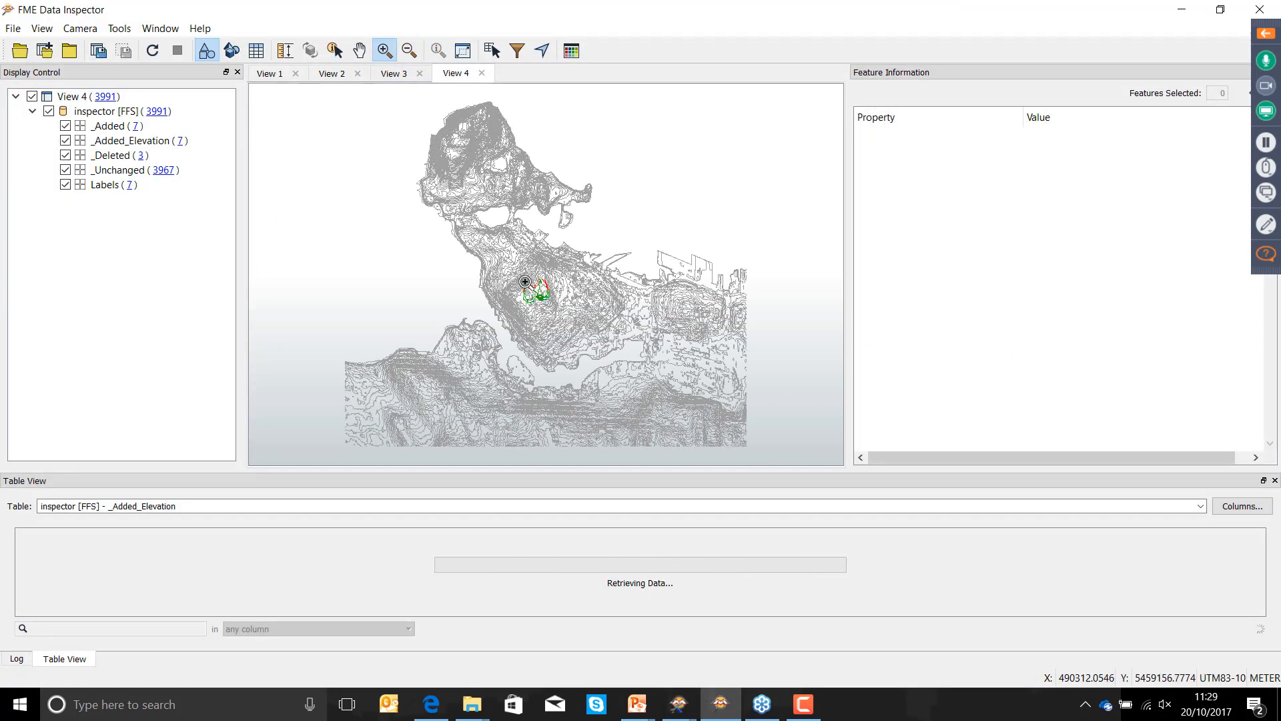
- Zoom in on the changed contours in FME Data Inspector and select an added contour line to inspect its attributes
left_click_drag(524, 279, 561, 308)
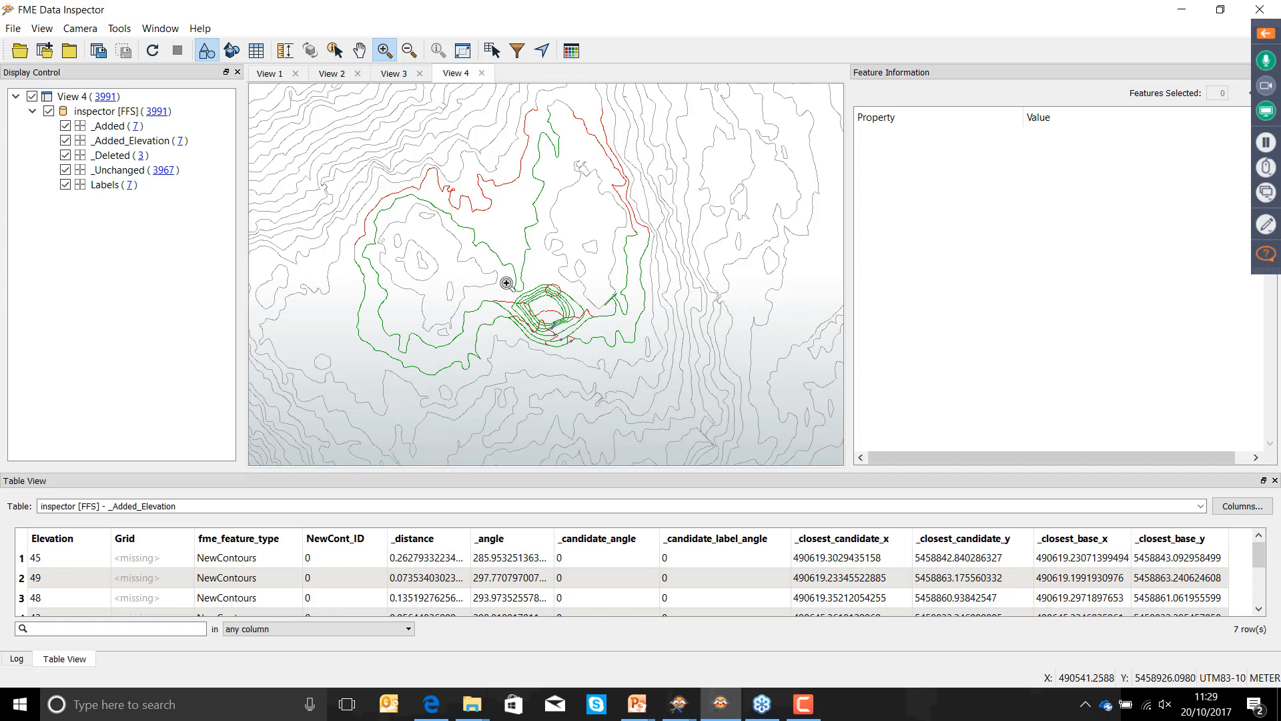
left_click_drag(501, 279, 611, 357)
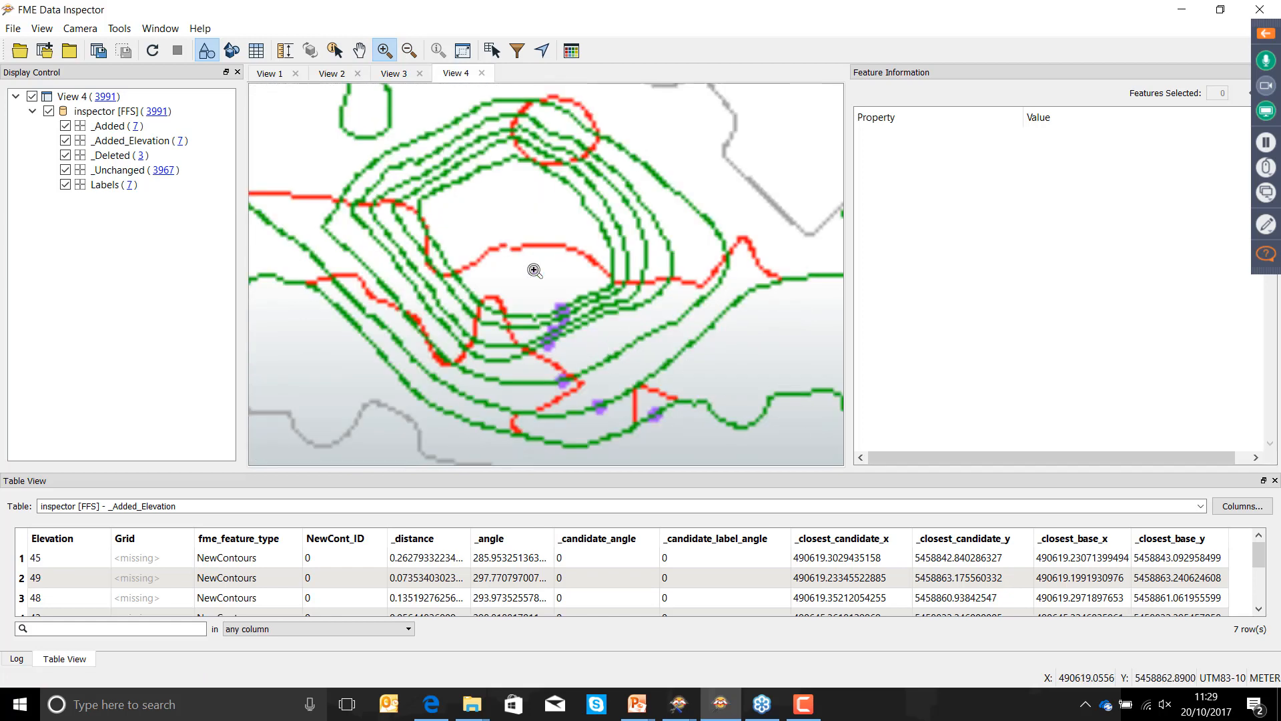
left_click(335, 50)
left_click(580, 328)
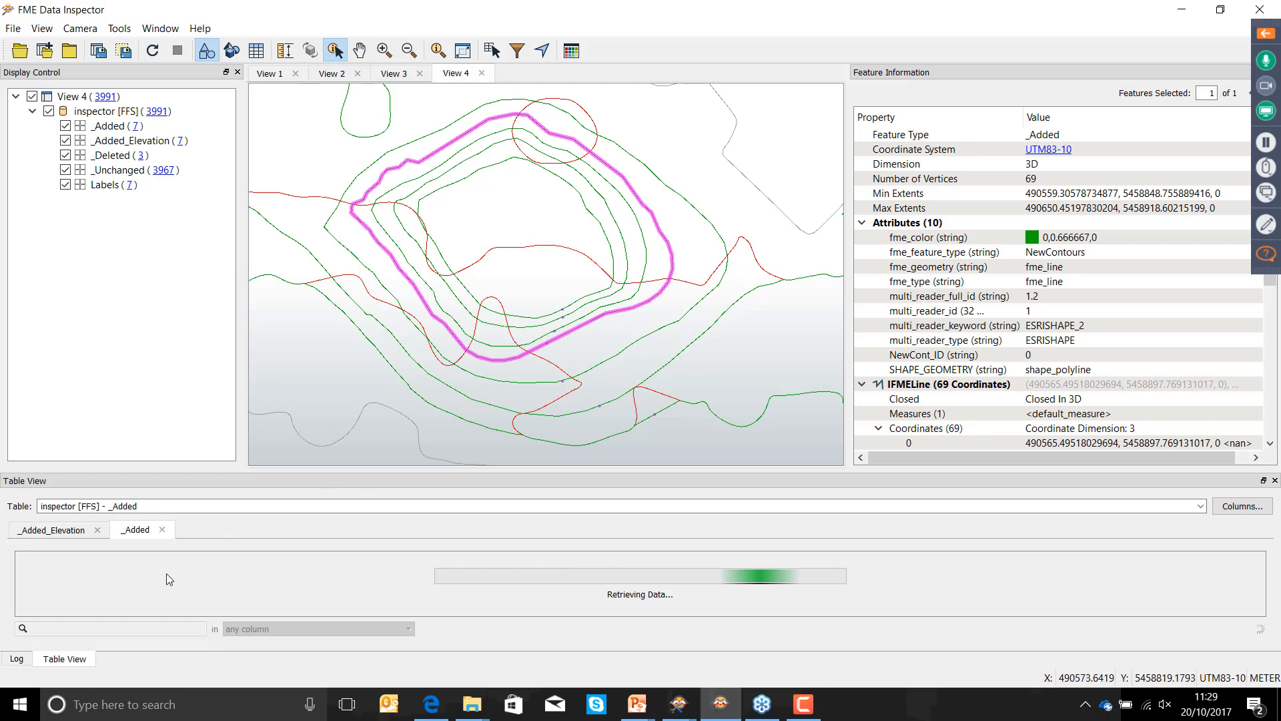
- Show only the _Added_Elevation layer and select one of its contour lines to inspect the assigned elevation
left_click(57, 114)
left_click(49, 111)
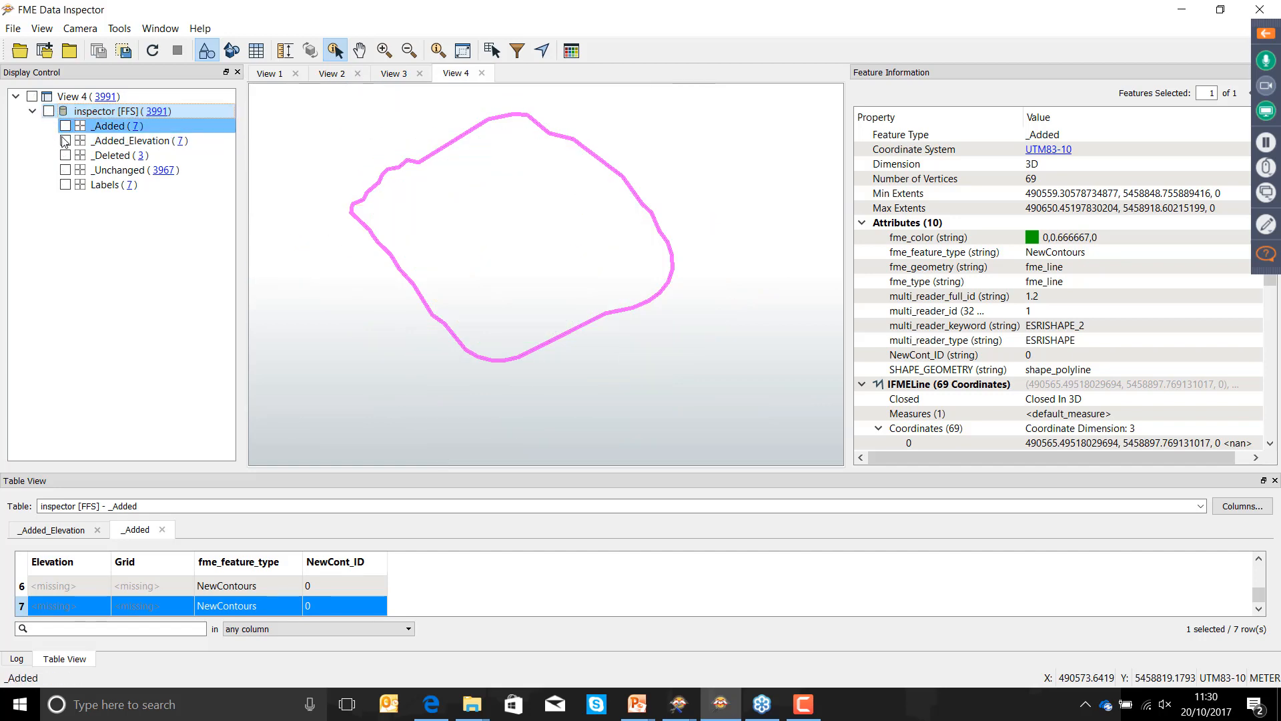
left_click(64, 140)
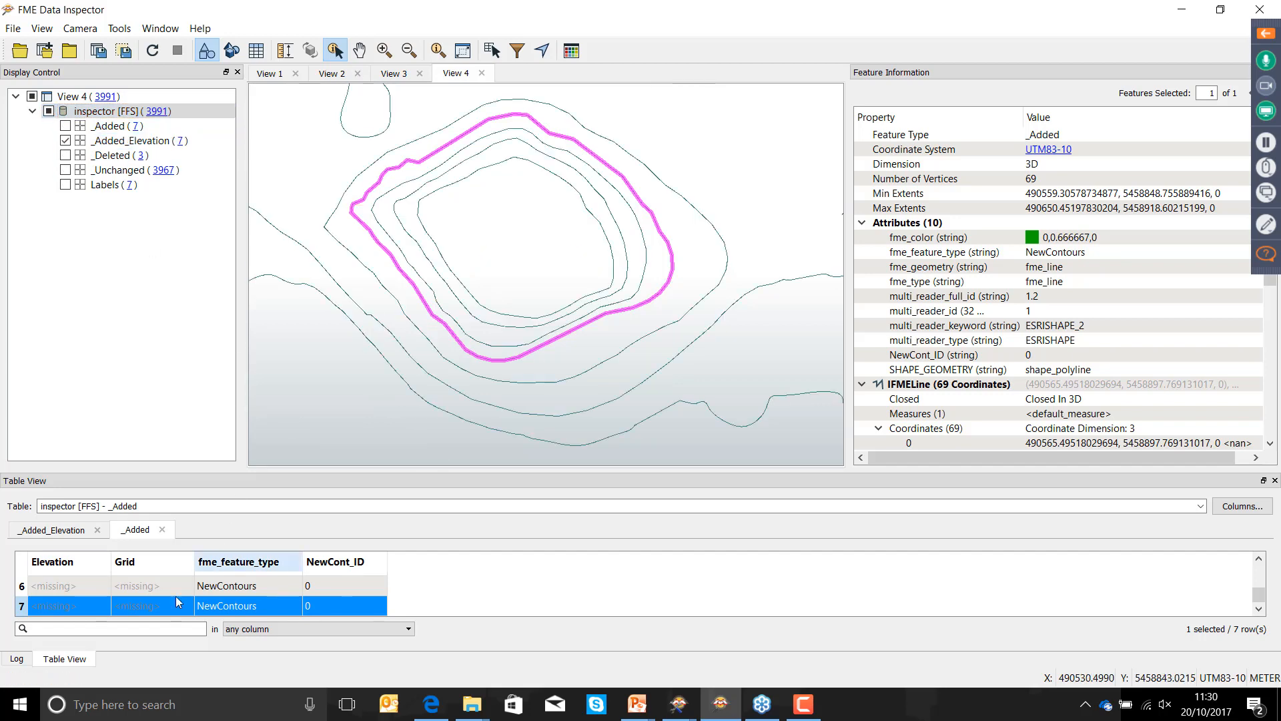
left_click(477, 323)
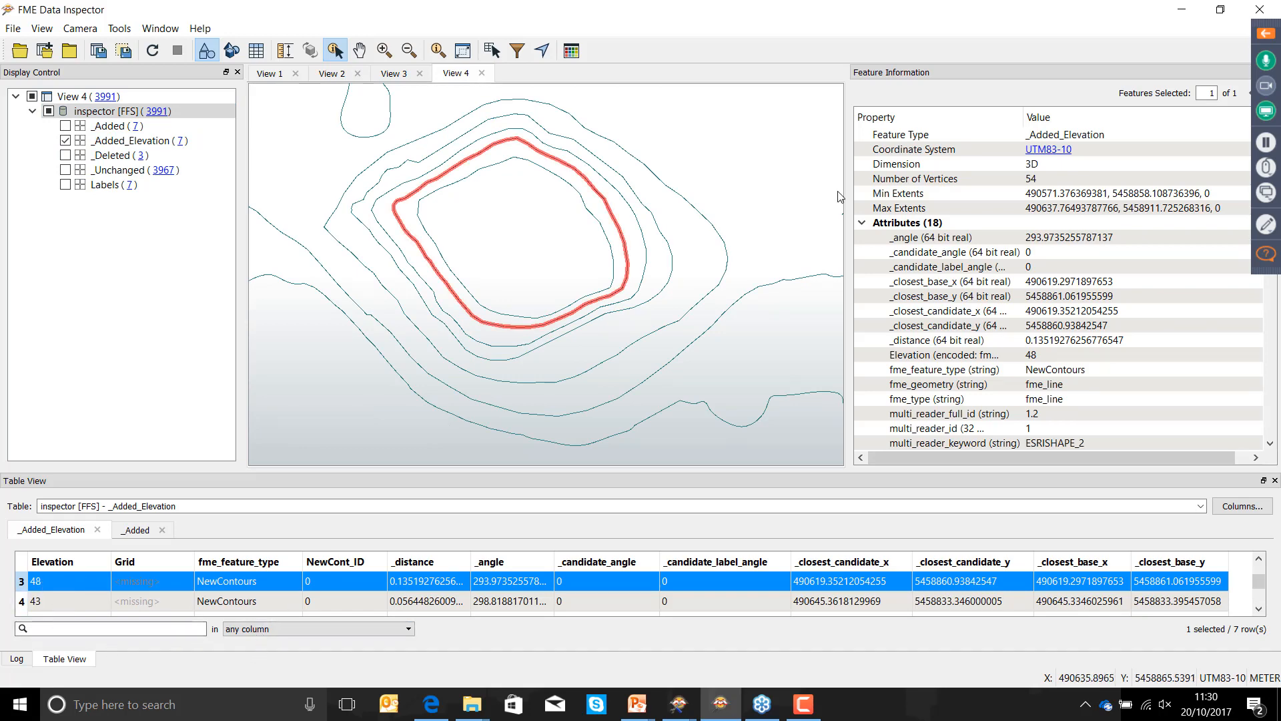
- Switch to FME Workbench, examine the MapInfoStyler's color and line parameters, and close them
left_click(1191, 15)
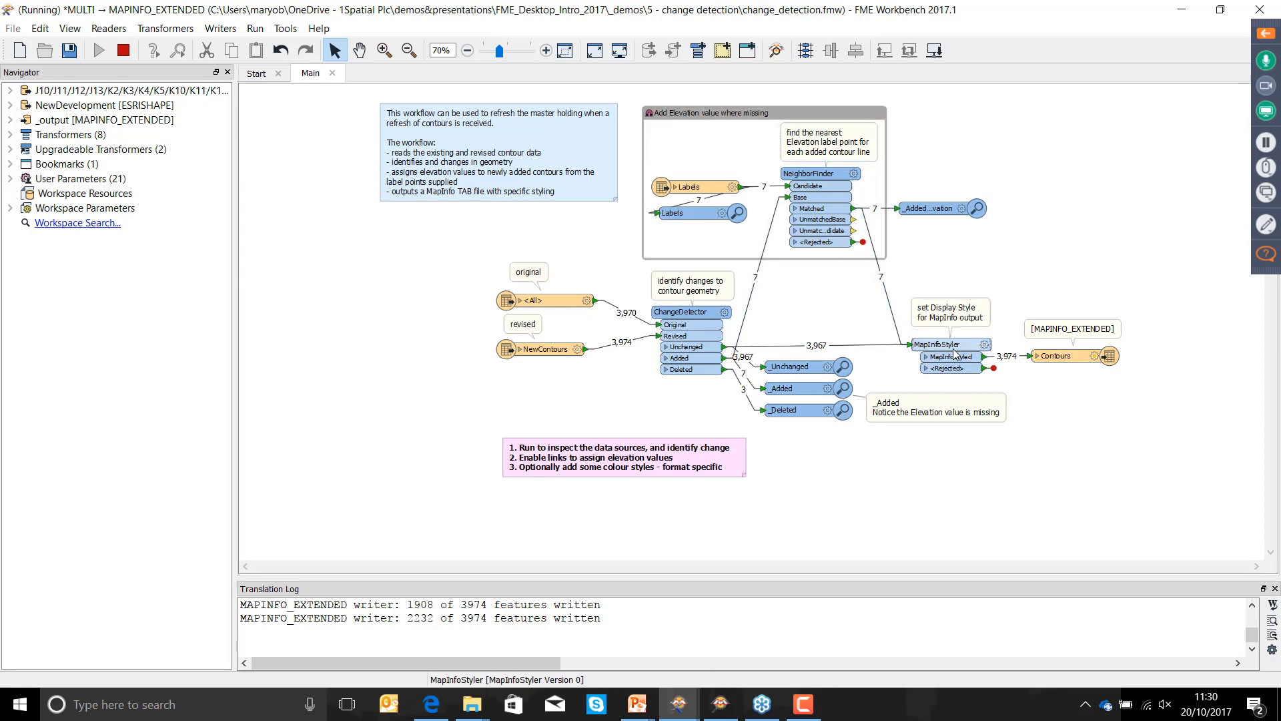
left_click(987, 347)
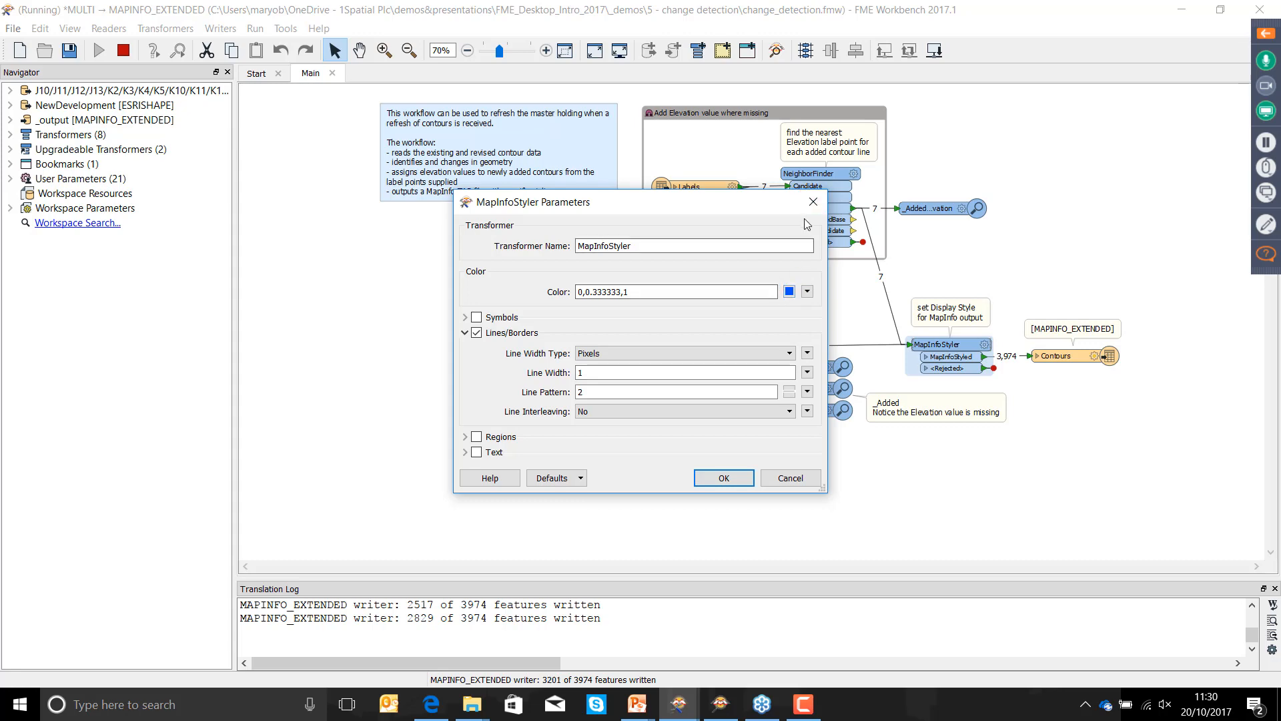
left_click(814, 203)
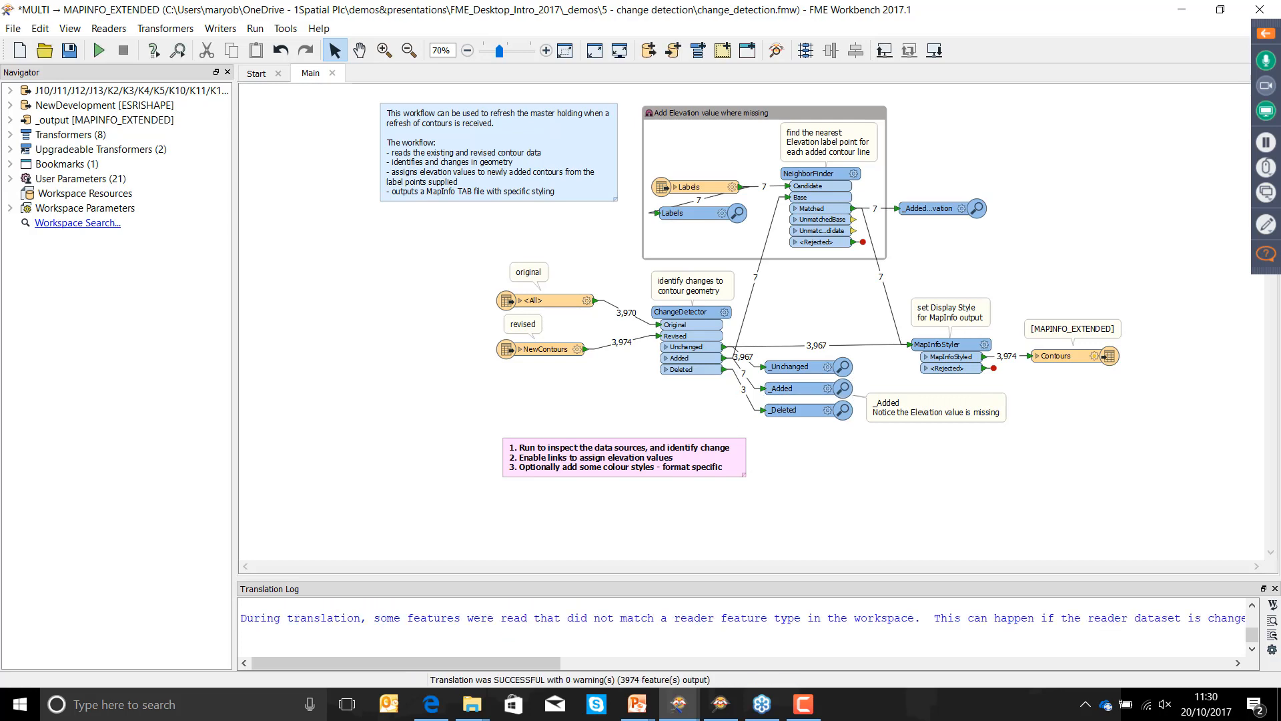
- Switch to the demo_4a_fme_desktop_clip_raster_for_site.fmw workspace and examine its 06_07_LM GeoTIFF reader and My Site of Interest bookmark
key("alt+Tab")
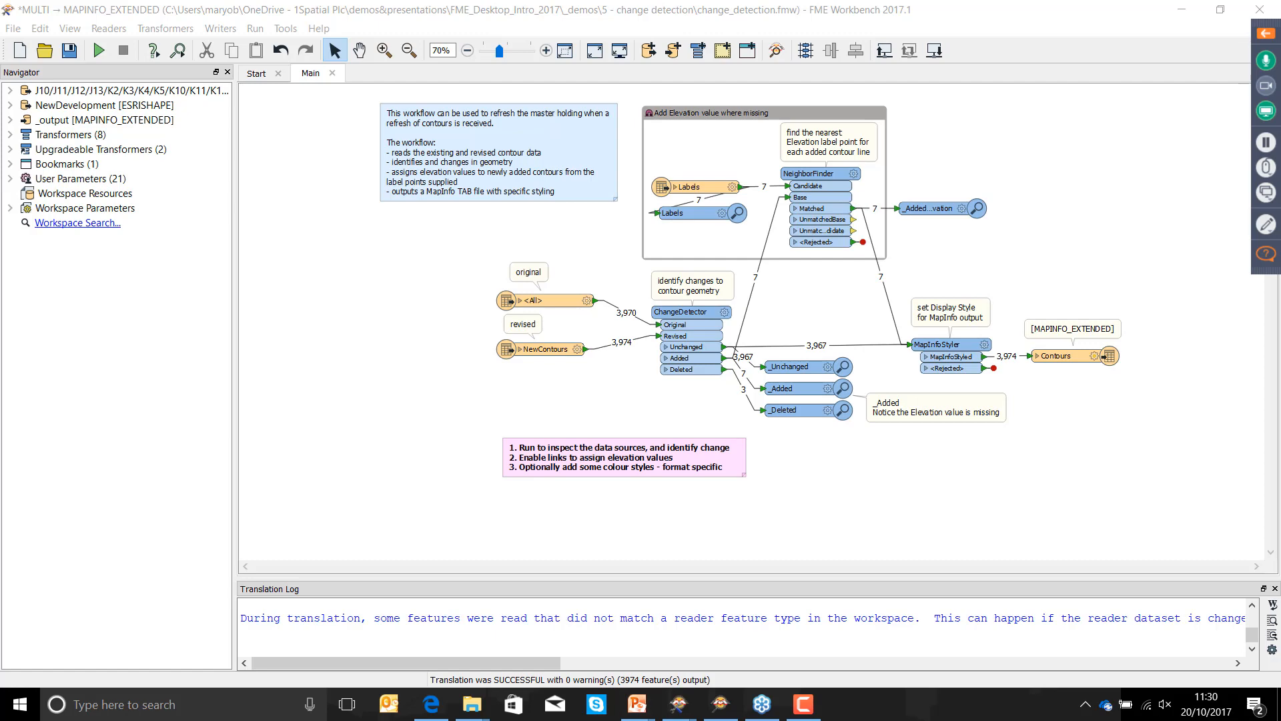
key("alt+Tab")
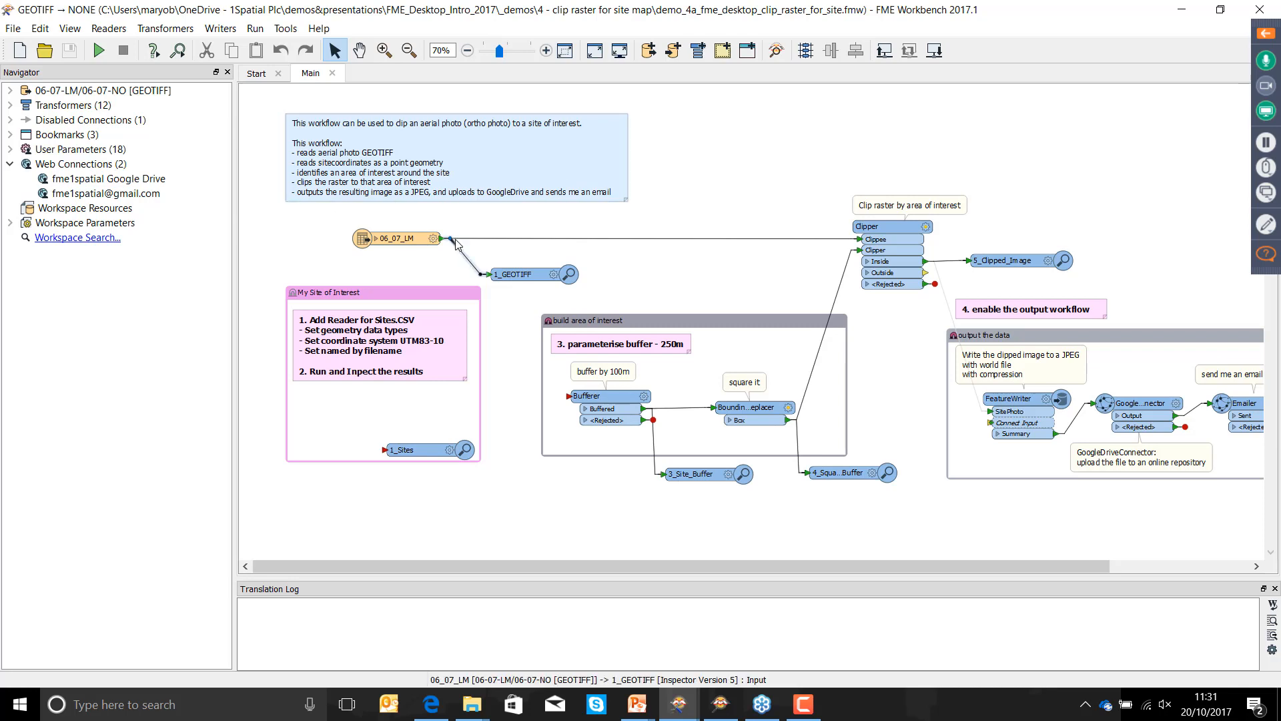
left_click(387, 240)
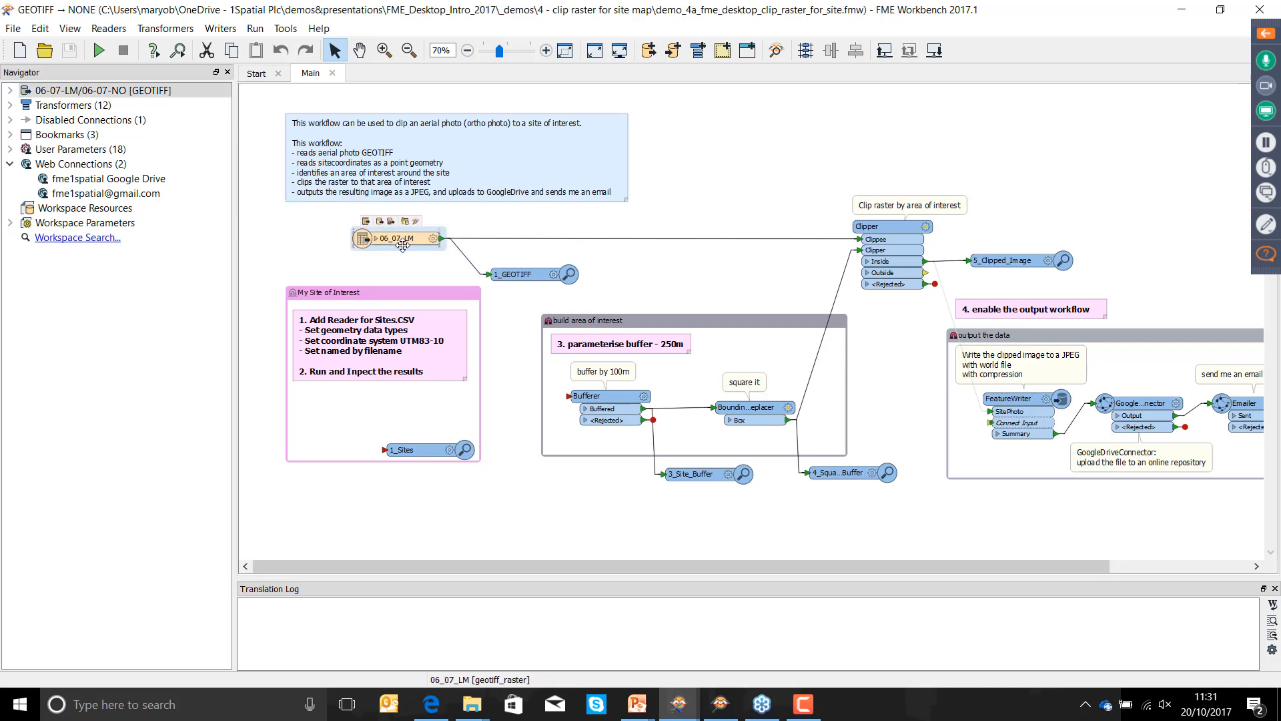
left_click(415, 339)
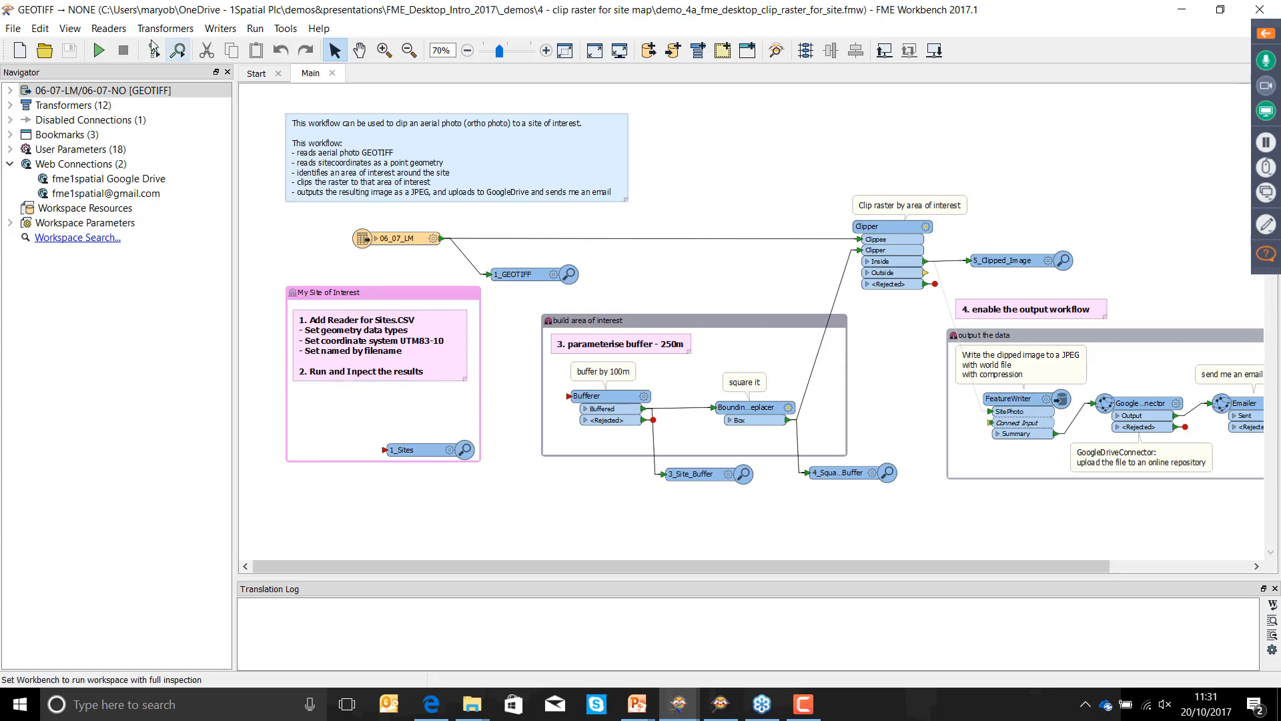
- Start adding a CSV reader with sites.csv from the "4 - clip raster for site map" folder as its dataset
left_click(108, 31)
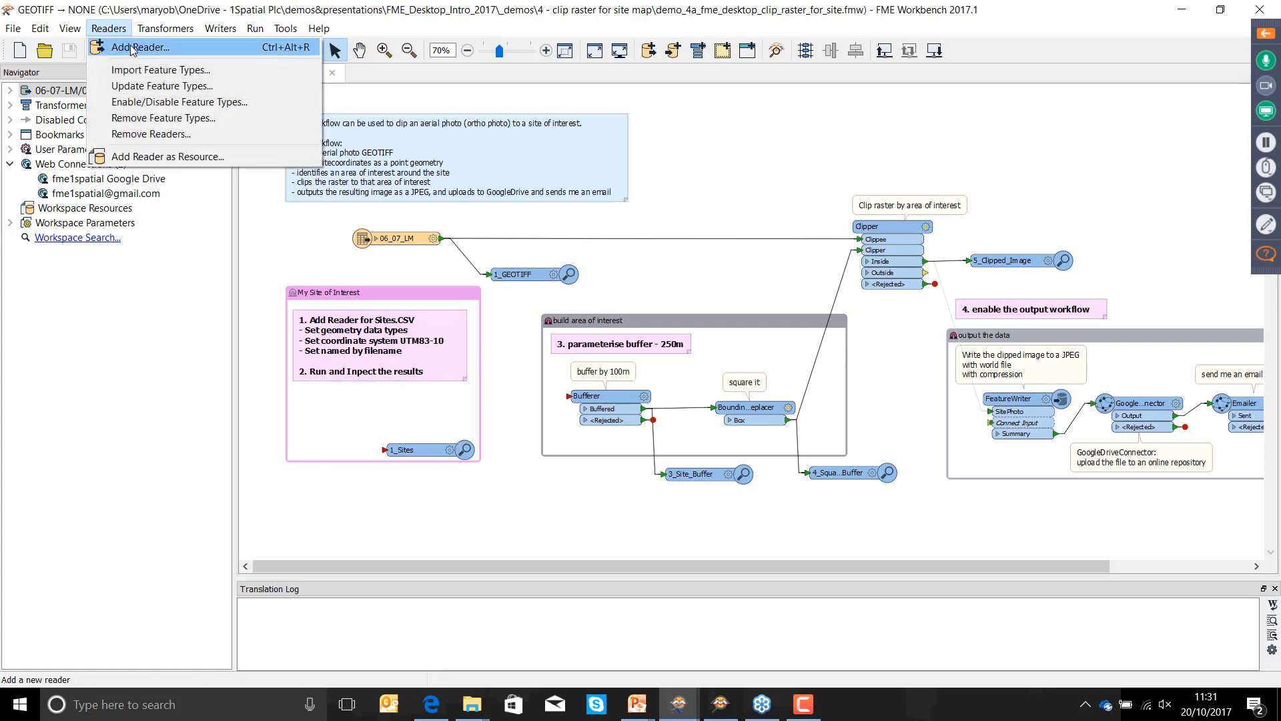
left_click(132, 48)
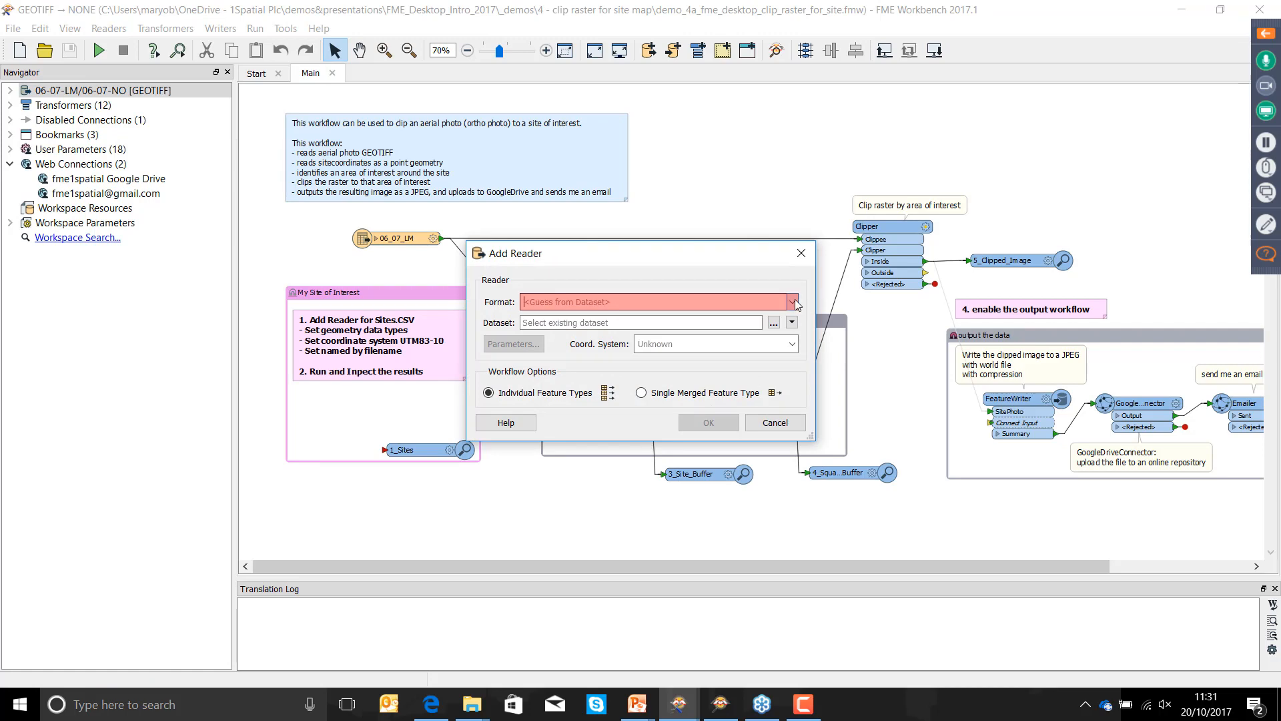
left_click(795, 301)
left_click(774, 337)
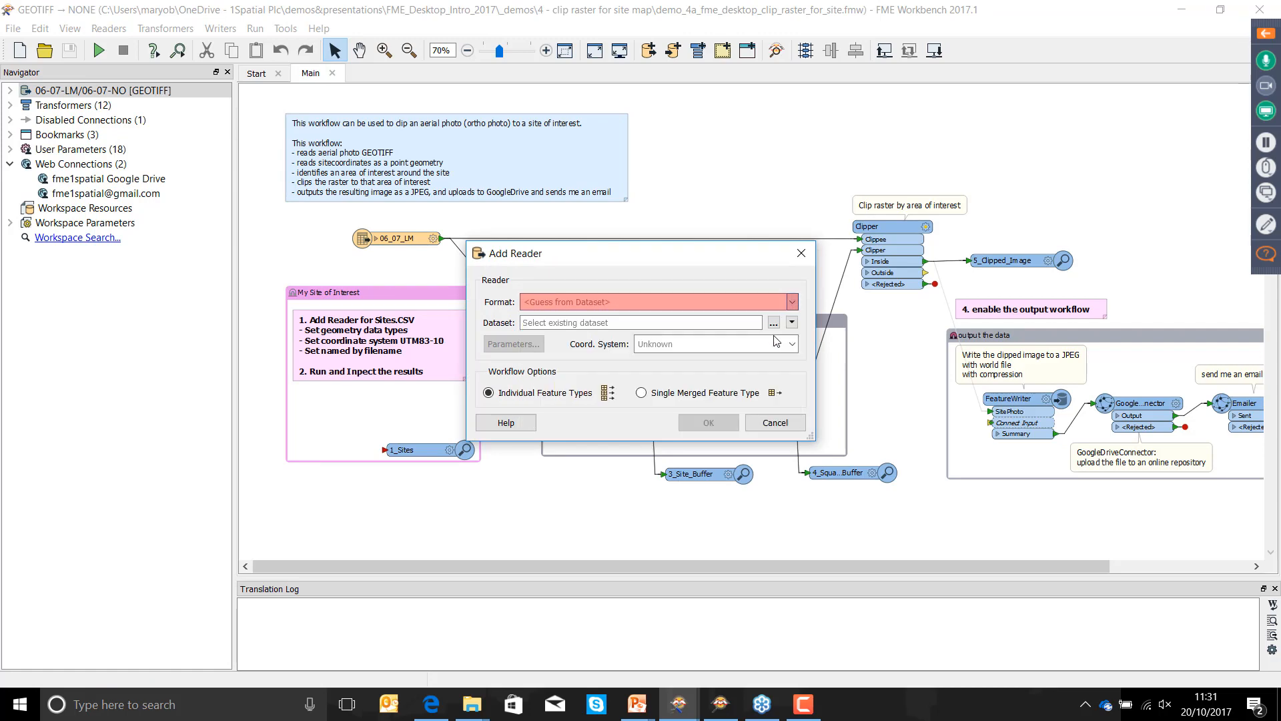
left_click(774, 323)
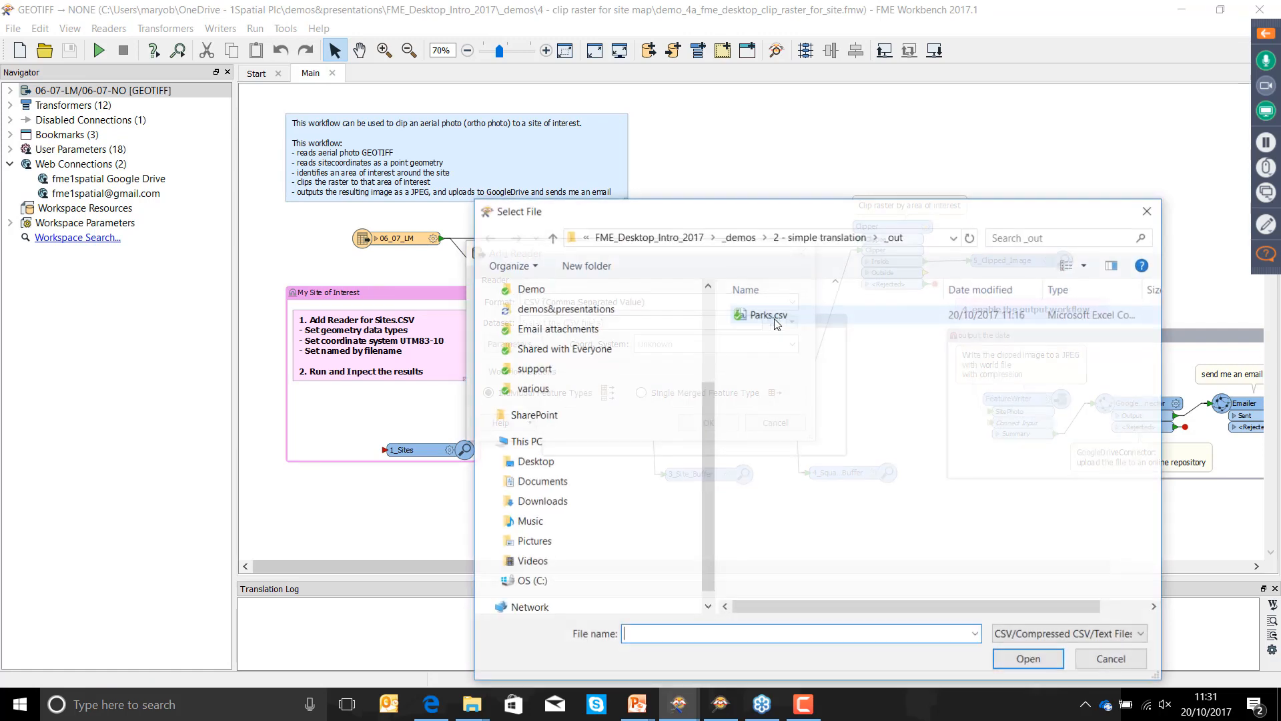
left_click(739, 233)
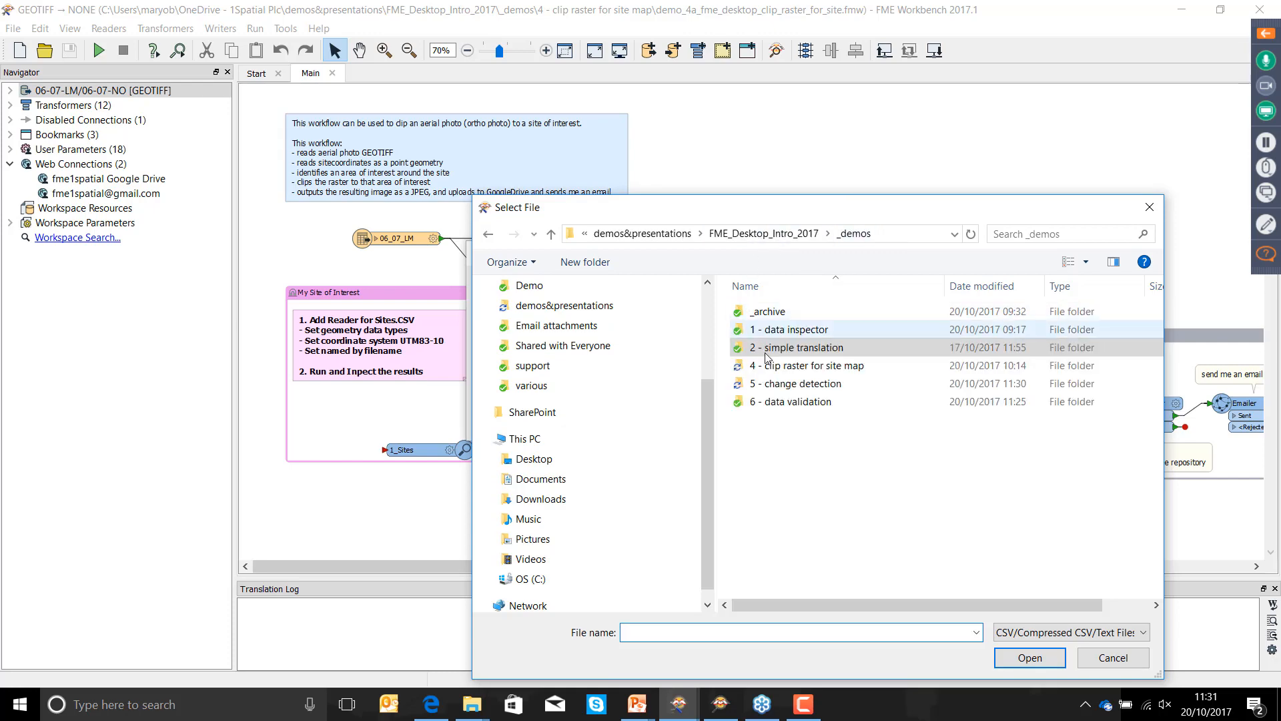
double_click(800, 366)
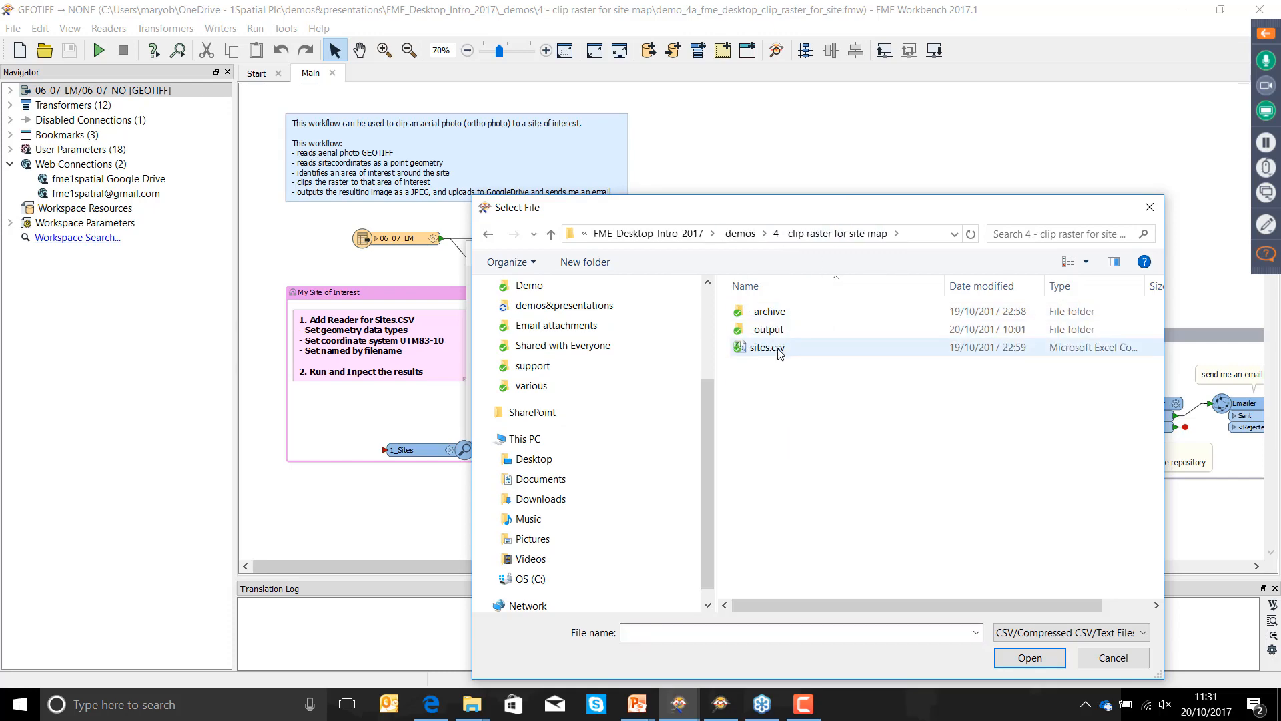
double_click(801, 347)
left_click_drag(628, 265, 569, 215)
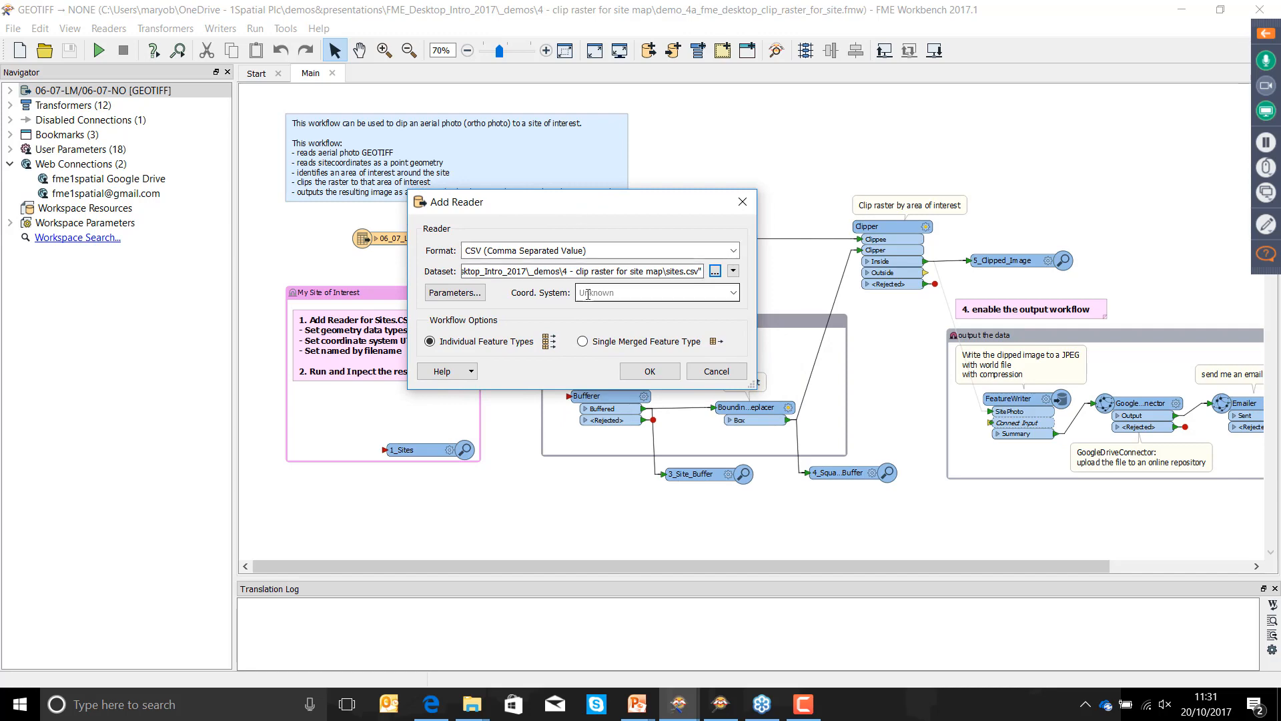
- In the CSV reader's parameters, take feature type names from the file name(s) and set the attribute definition to Manual
left_click(456, 294)
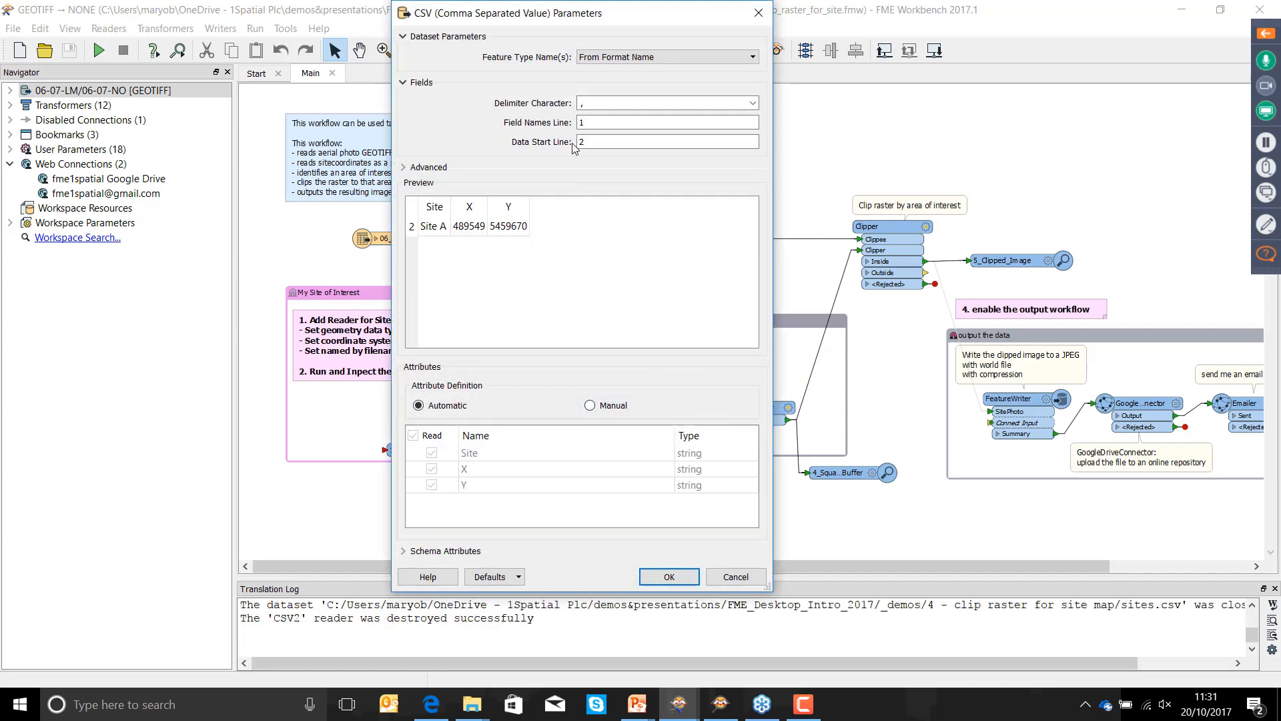
left_click(637, 59)
left_click(637, 78)
left_click(590, 406)
- Set the X attribute's type to x_coordinate and the Y attribute's type to y_coordinate, and accept the CSV parameters
left_click(720, 471)
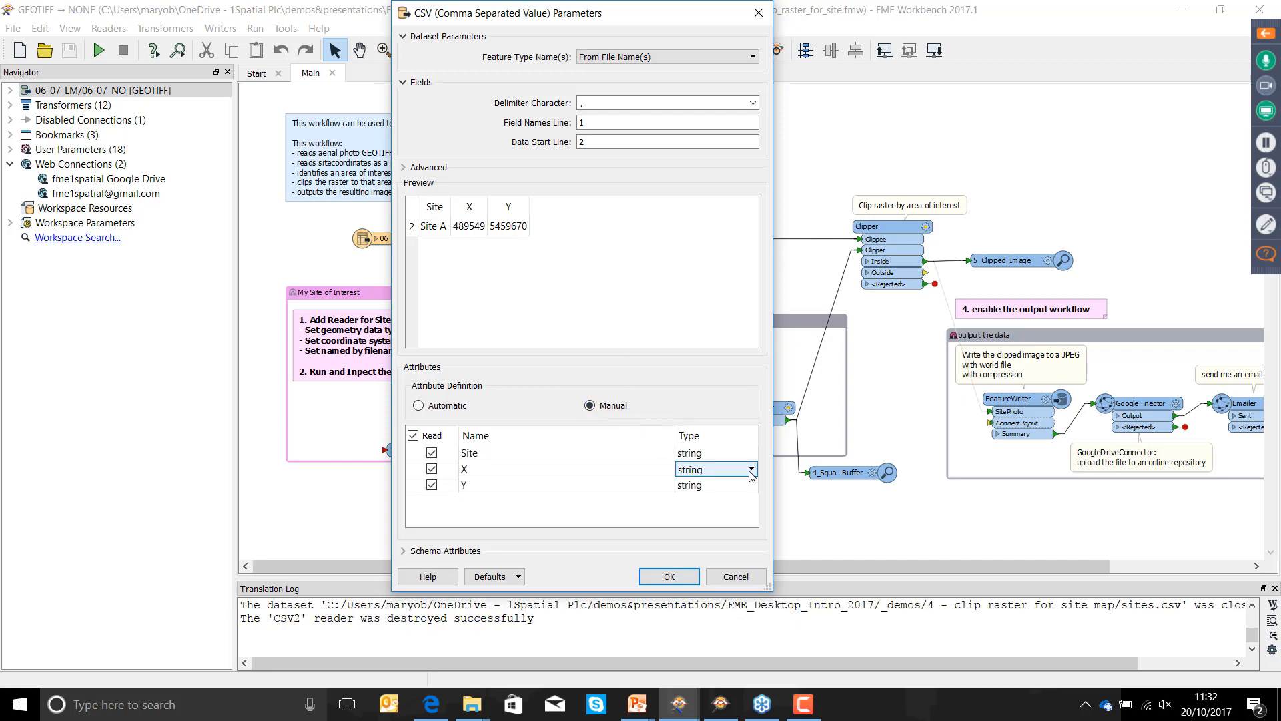
left_click(750, 469)
left_click_drag(750, 522, 751, 560)
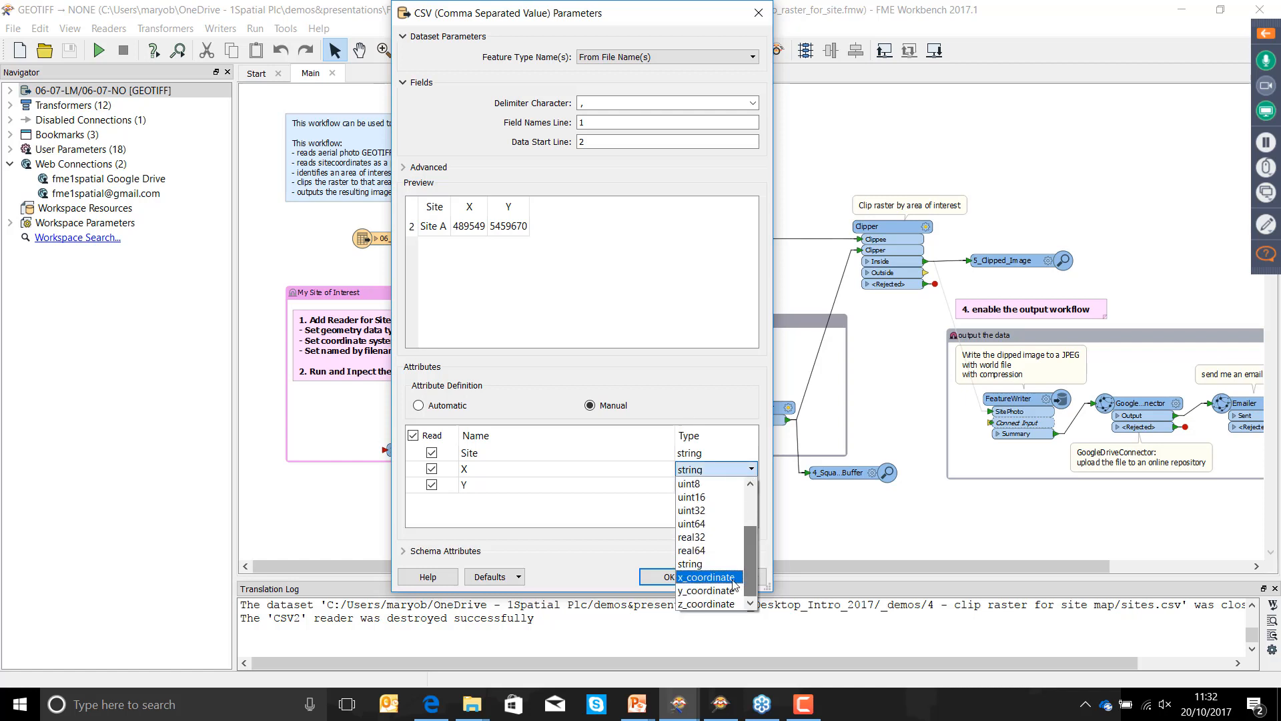
left_click(698, 590)
left_click(726, 486)
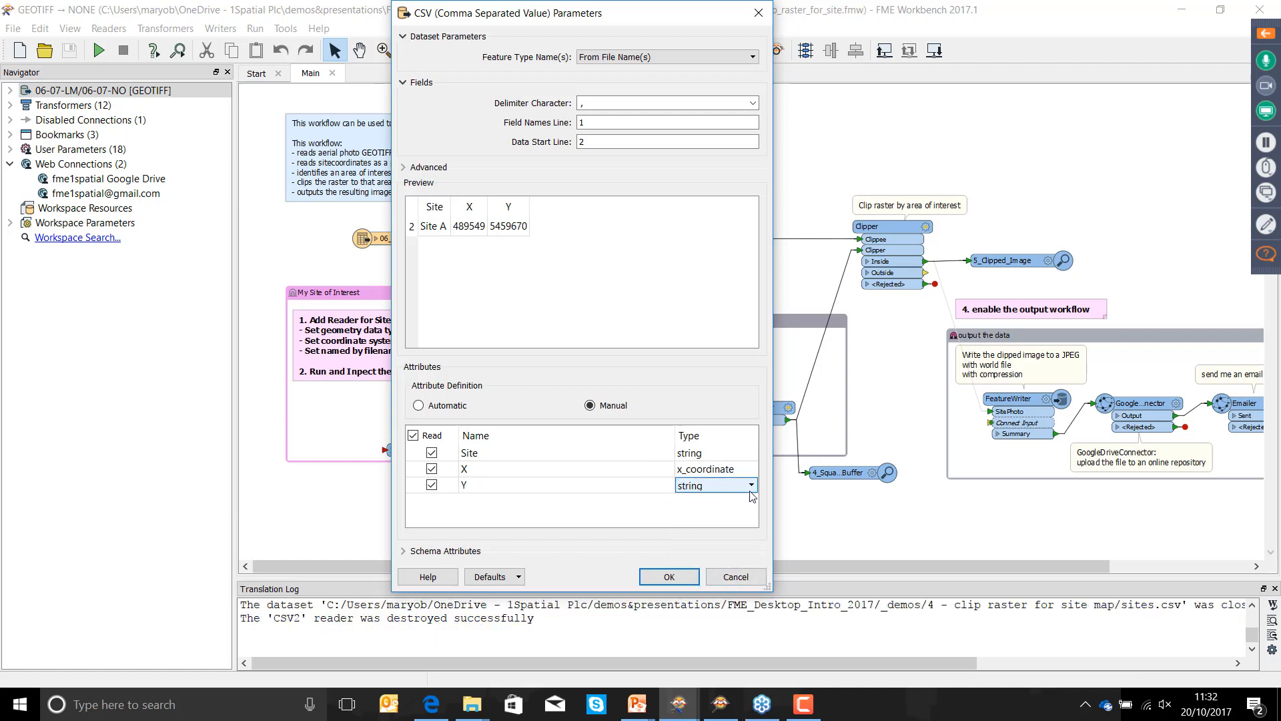
left_click(752, 485)
left_click_drag(745, 590, 747, 611)
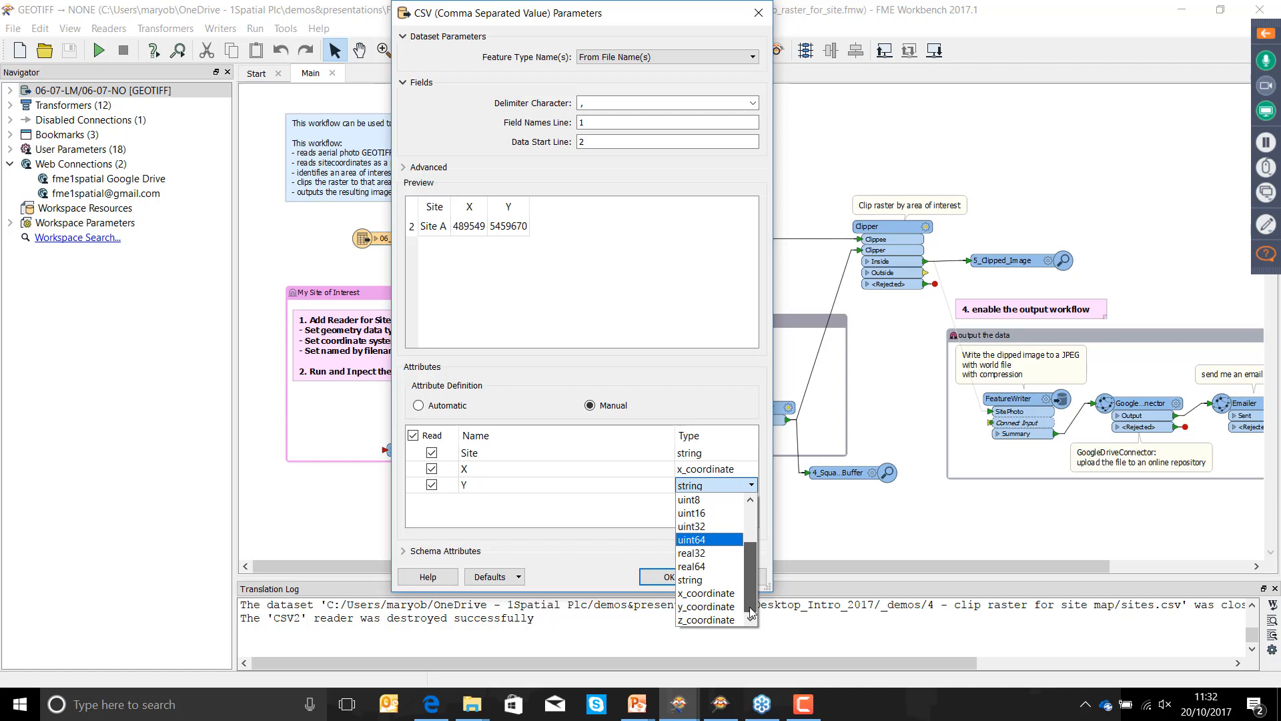
left_click(714, 618)
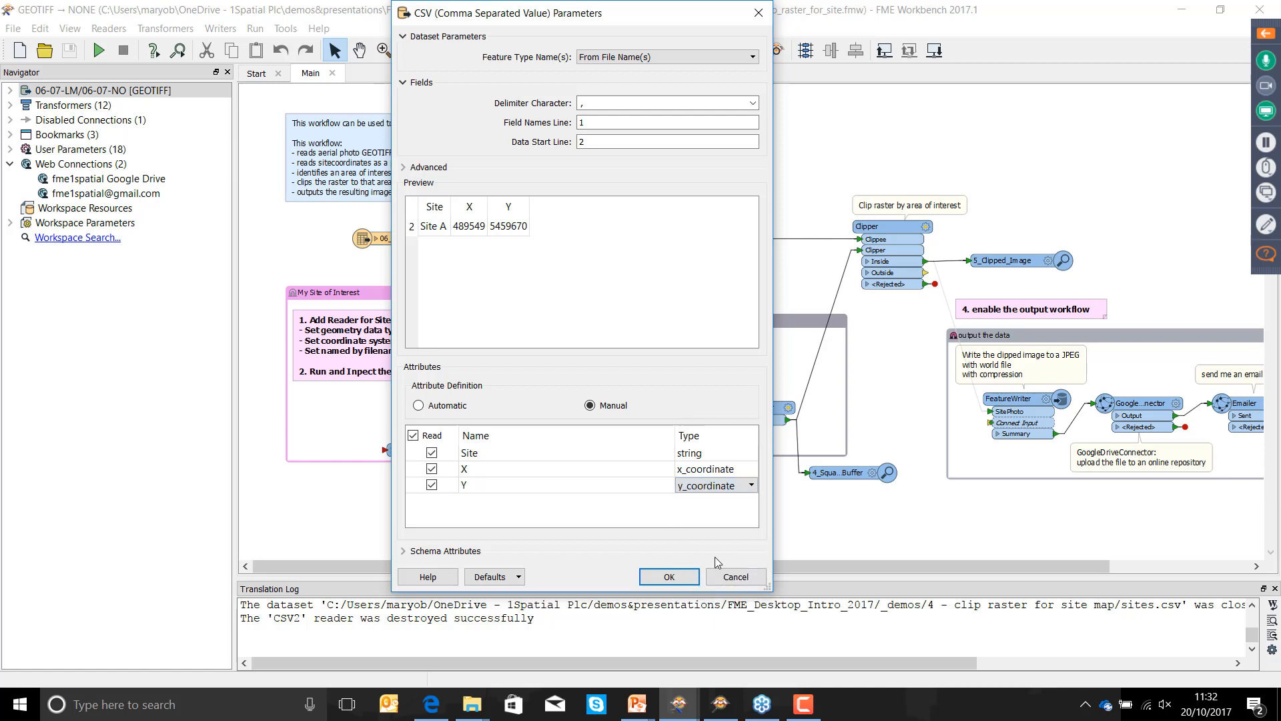
left_click(668, 579)
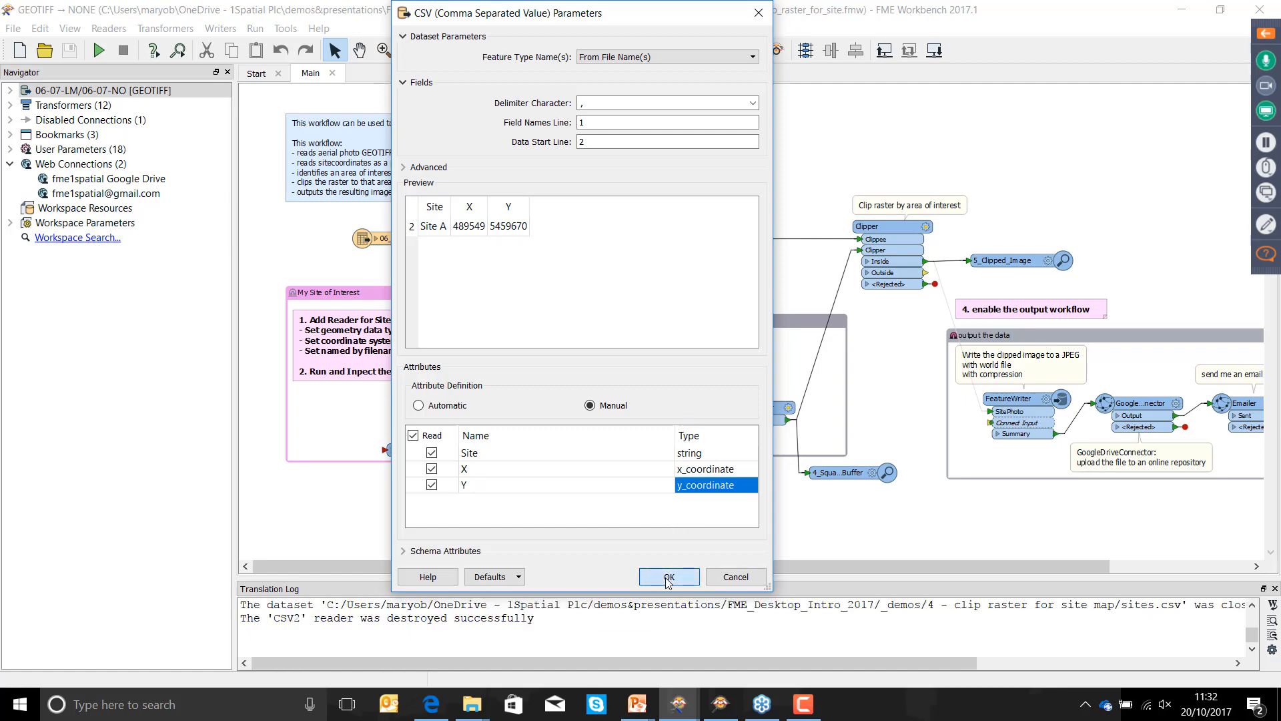
left_click(669, 578)
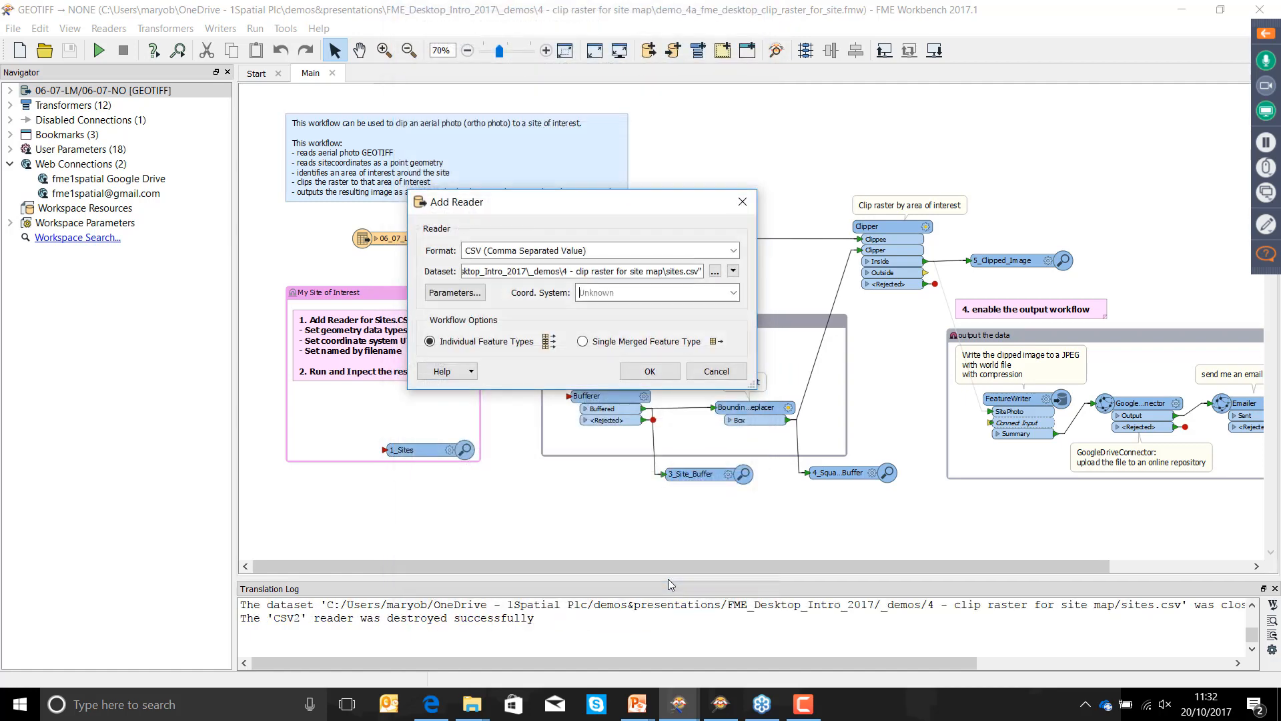
- Create the reader, place the sites feature type in the My Site of Interest bookmark and connect it to the 1_Sites inspector
left_click(647, 370)
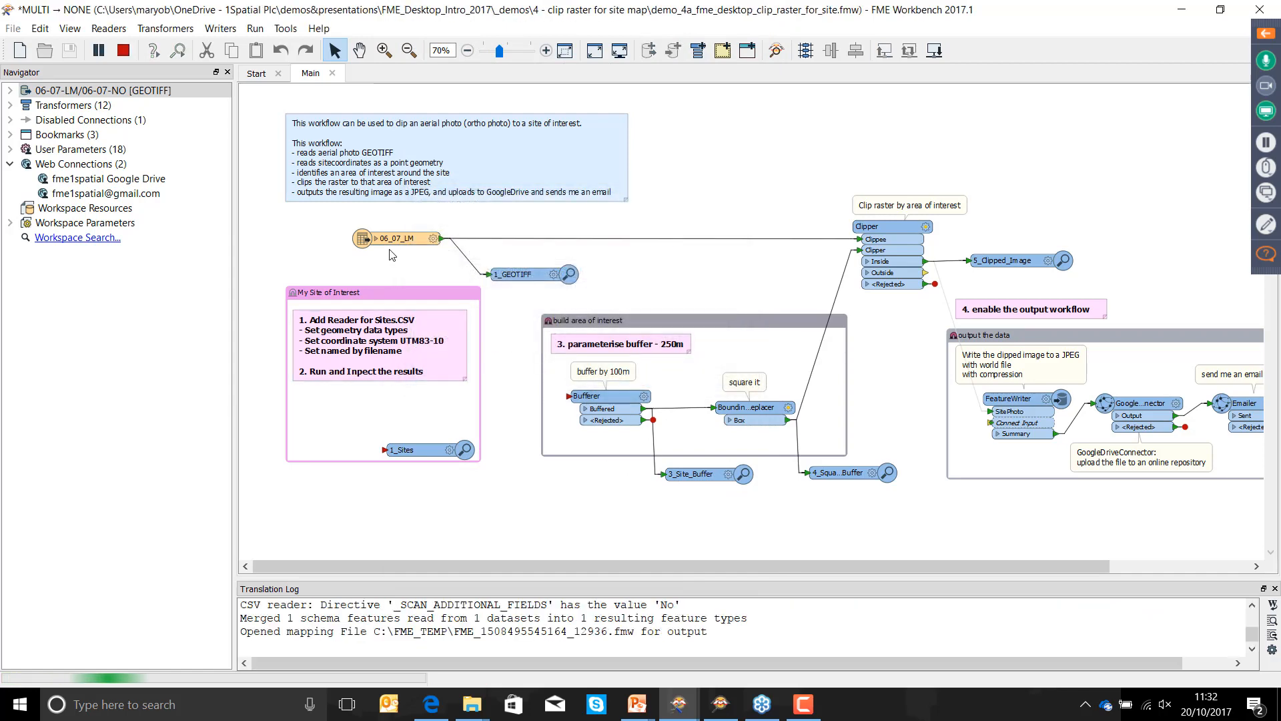
left_click(352, 417)
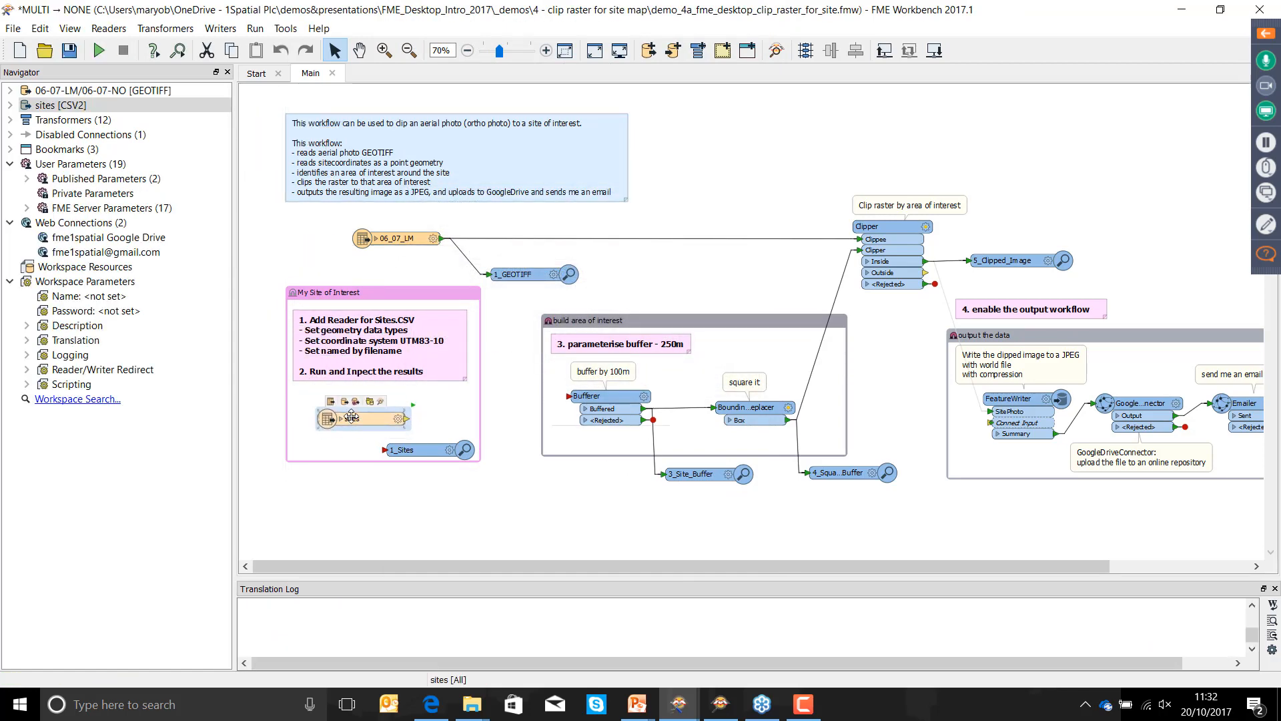
left_click_drag(407, 418, 359, 403)
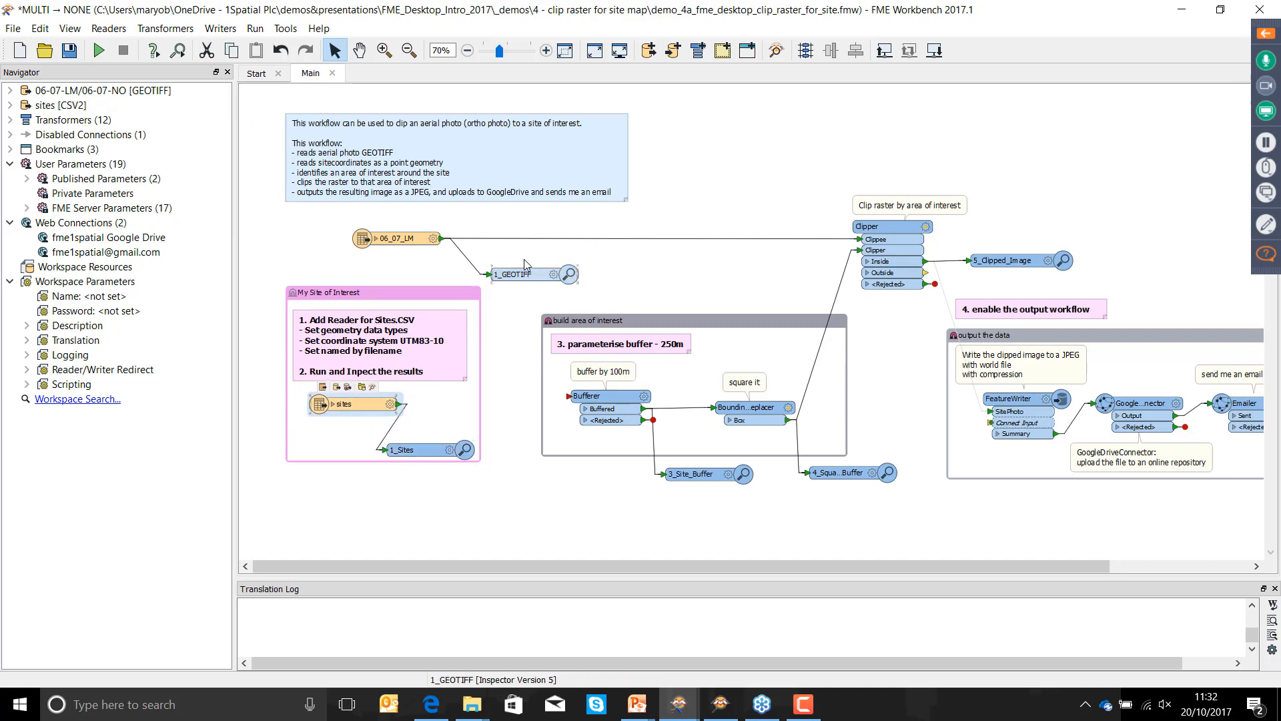
- Run the workspace with the connection from 06_07_LM to the Clipper disabled, and move 1_Sites above 1_GEOTIFF in FME Data Inspector
right_click(532, 238)
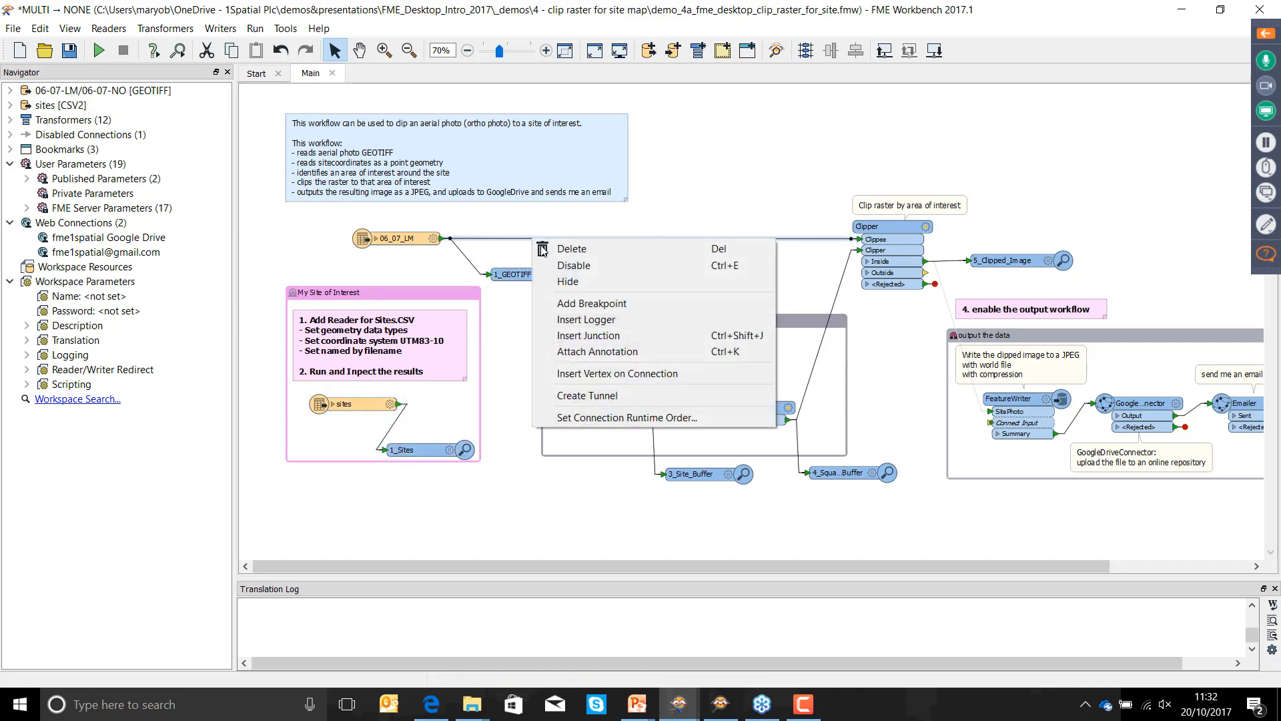
left_click(572, 265)
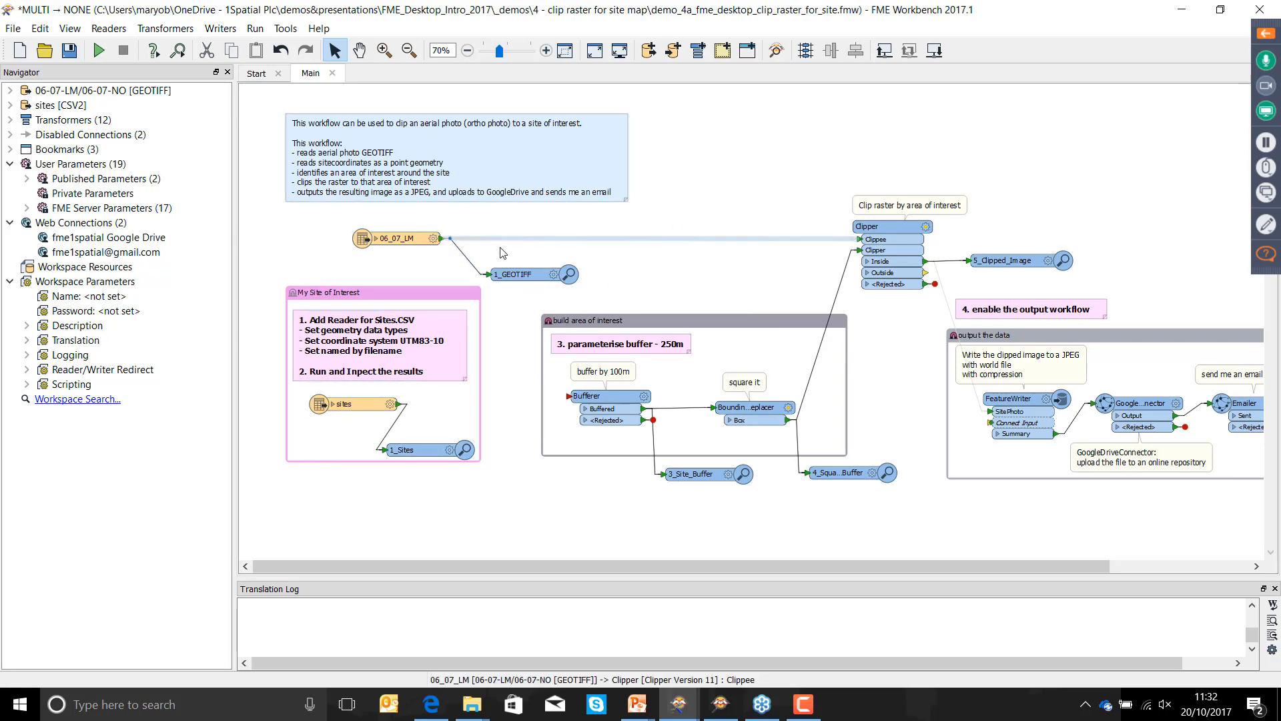
left_click(99, 50)
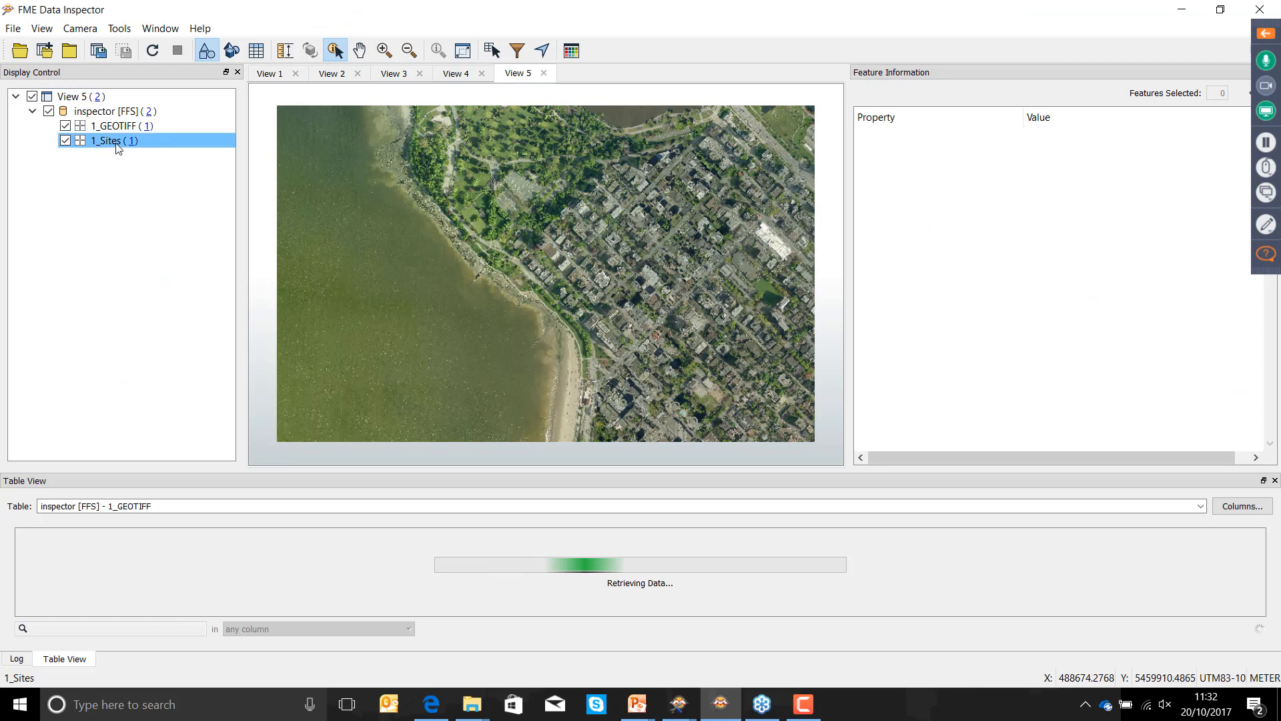
left_click_drag(117, 149, 117, 126)
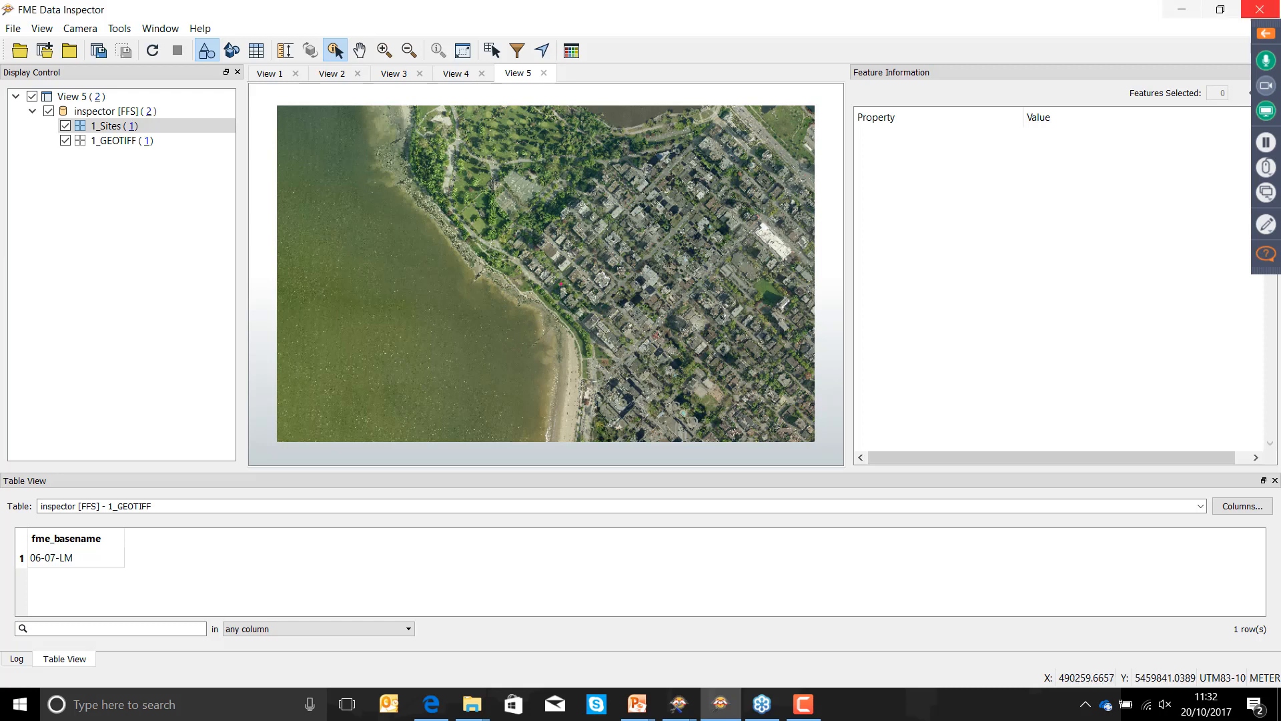
- Switch to FME Workbench, re-enable the connection from 06_07_LM to the Clipper, and connect the sites reader to the Bufferer
left_click(1182, 11)
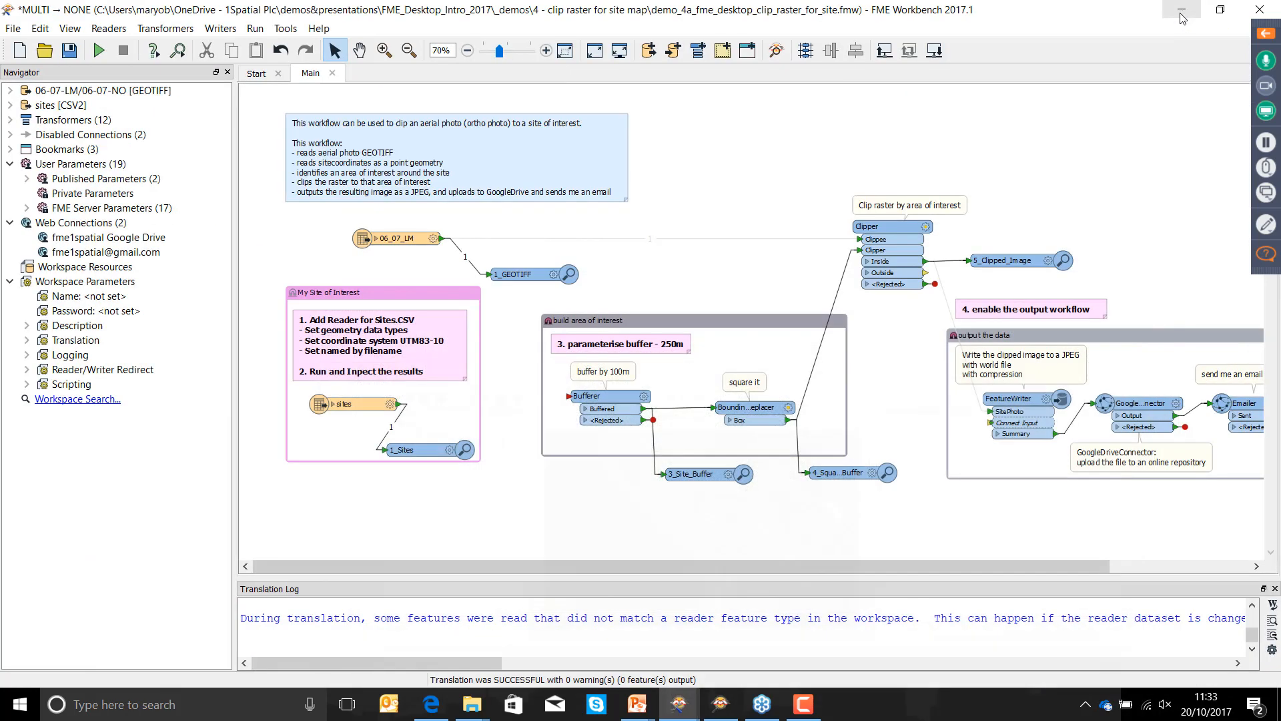
right_click(587, 241)
left_click(603, 265)
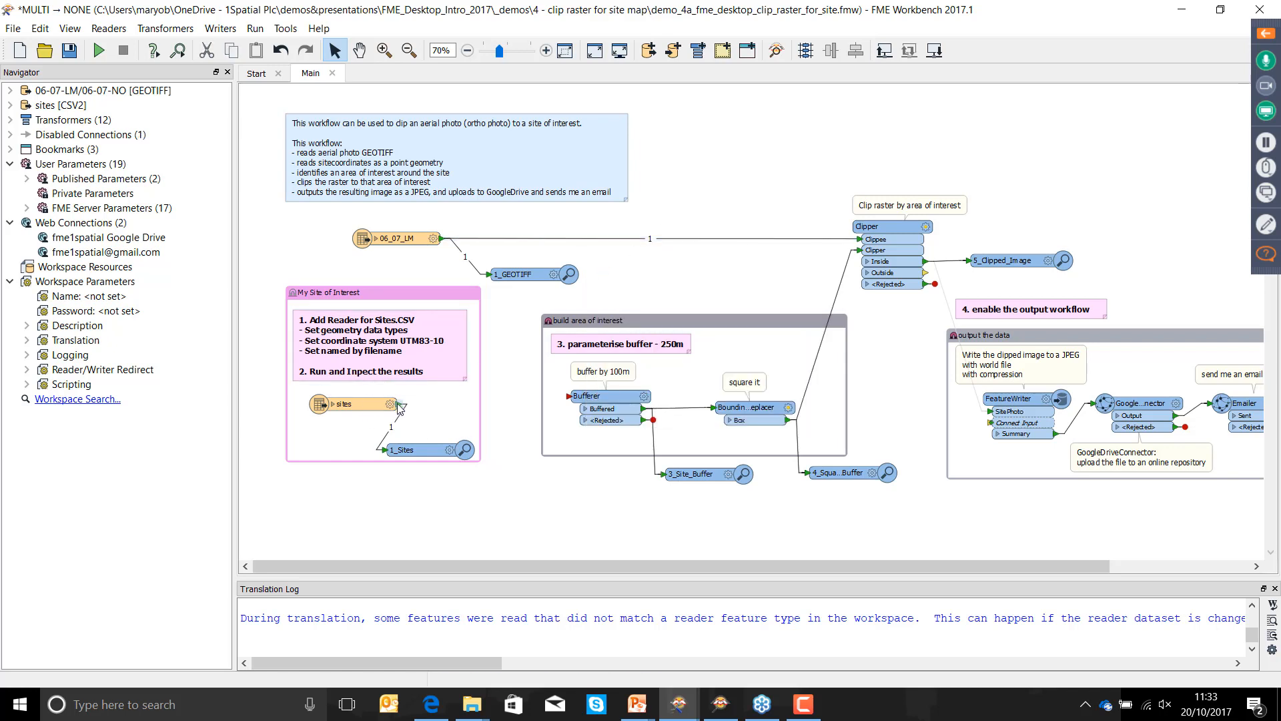
left_click_drag(398, 405, 570, 396)
left_click_drag(377, 407, 377, 400)
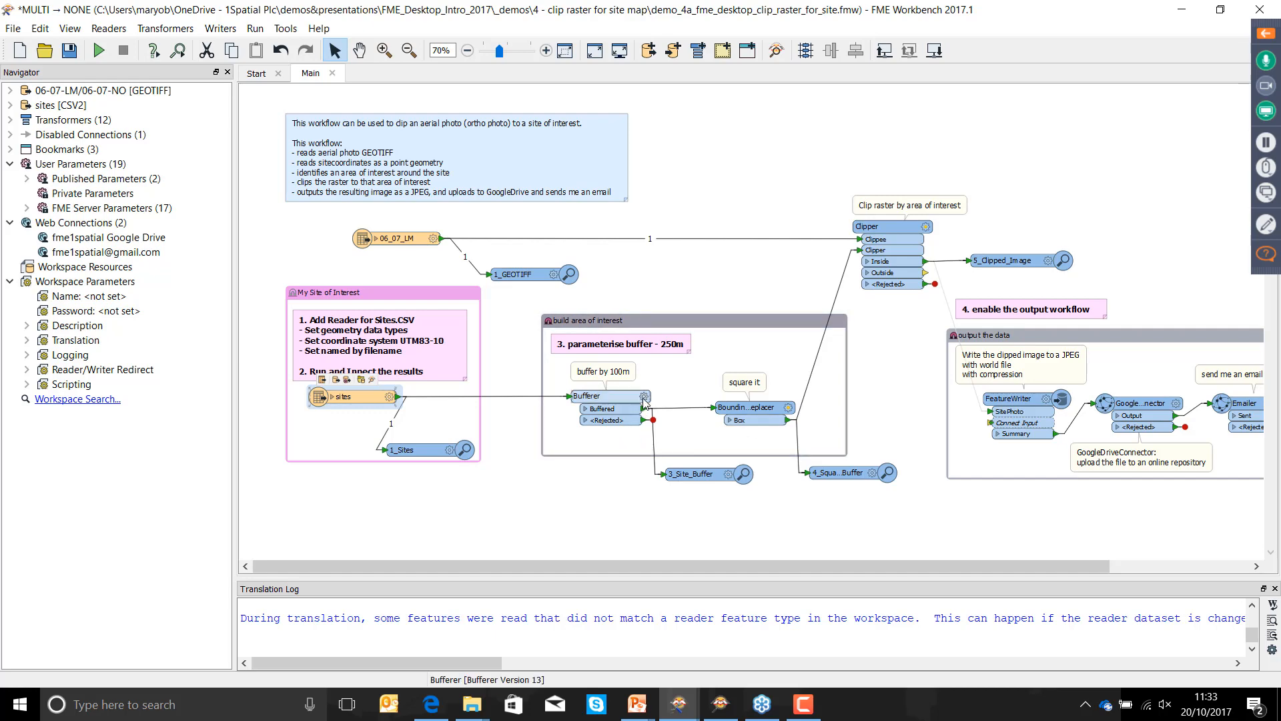
- Examine the parameters of the Bufferer and the BoundingBoxReplacer in the build area of interest bookmark
double_click(610, 397)
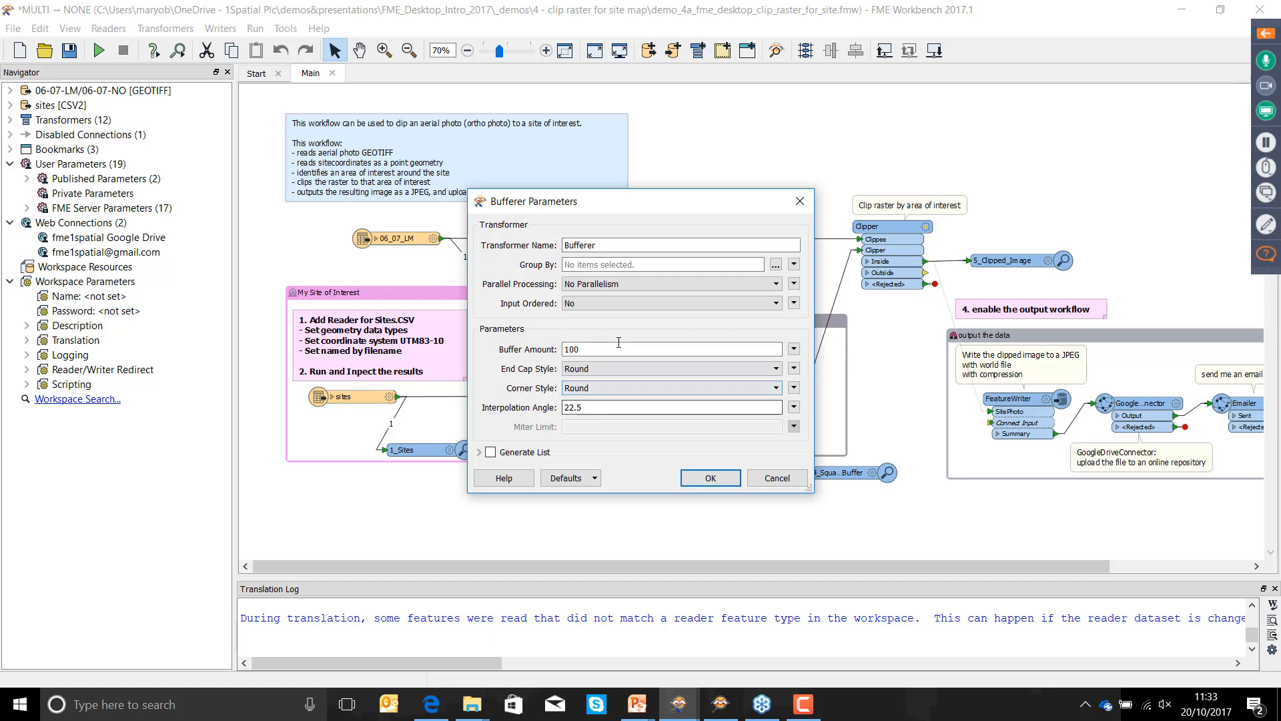
left_click(710, 478)
left_click(789, 407)
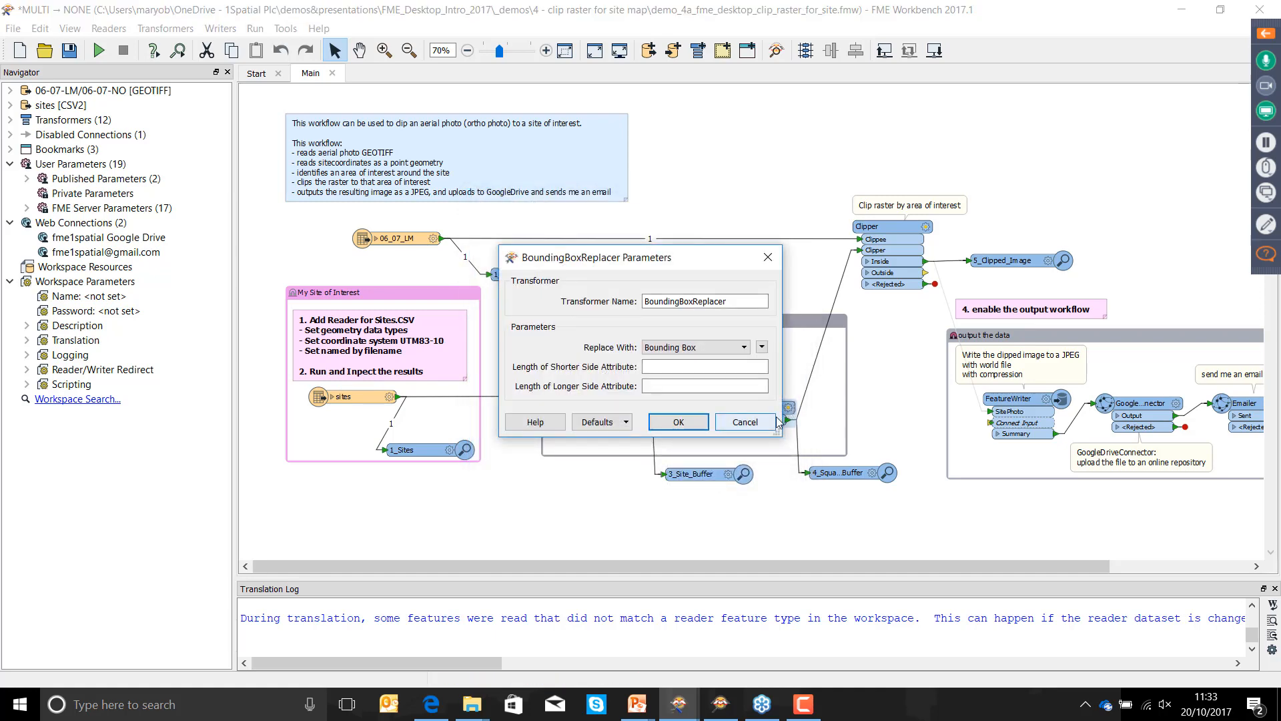
left_click(750, 428)
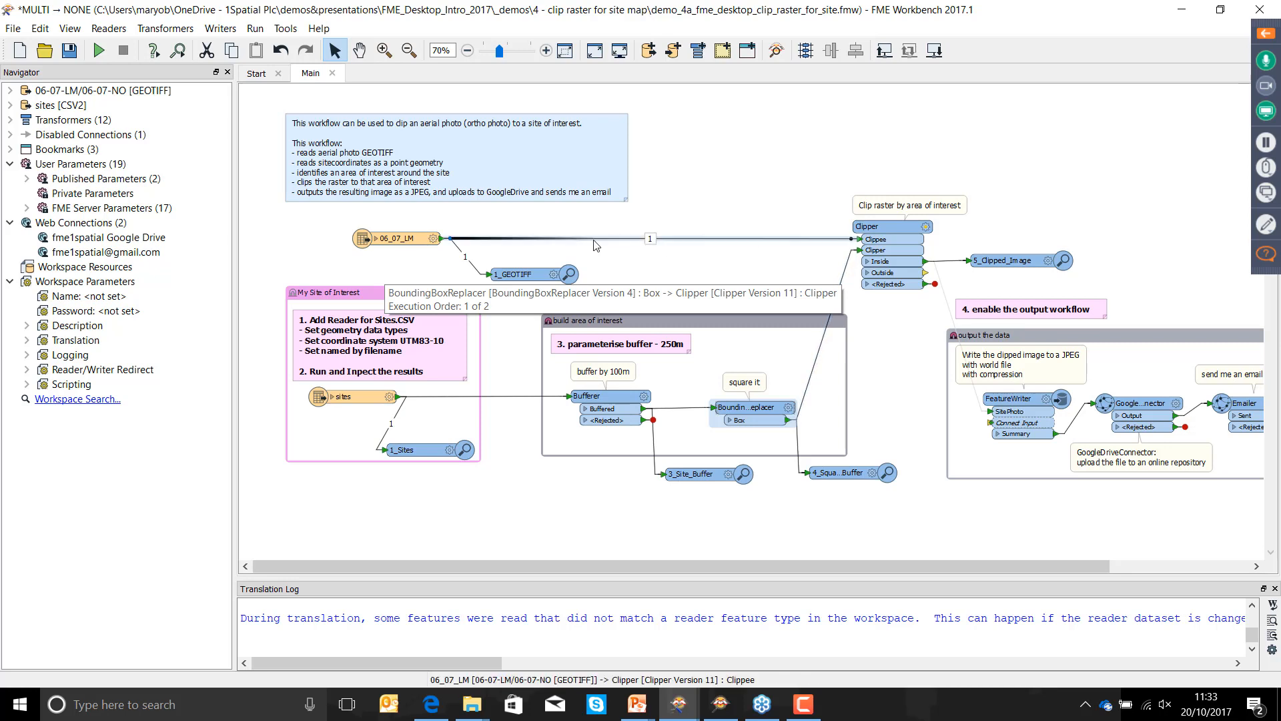
- Run the workspace and hide the 1_GEOTIFF layer in FME Data Inspector to examine the clipped site area up close
left_click(99, 50)
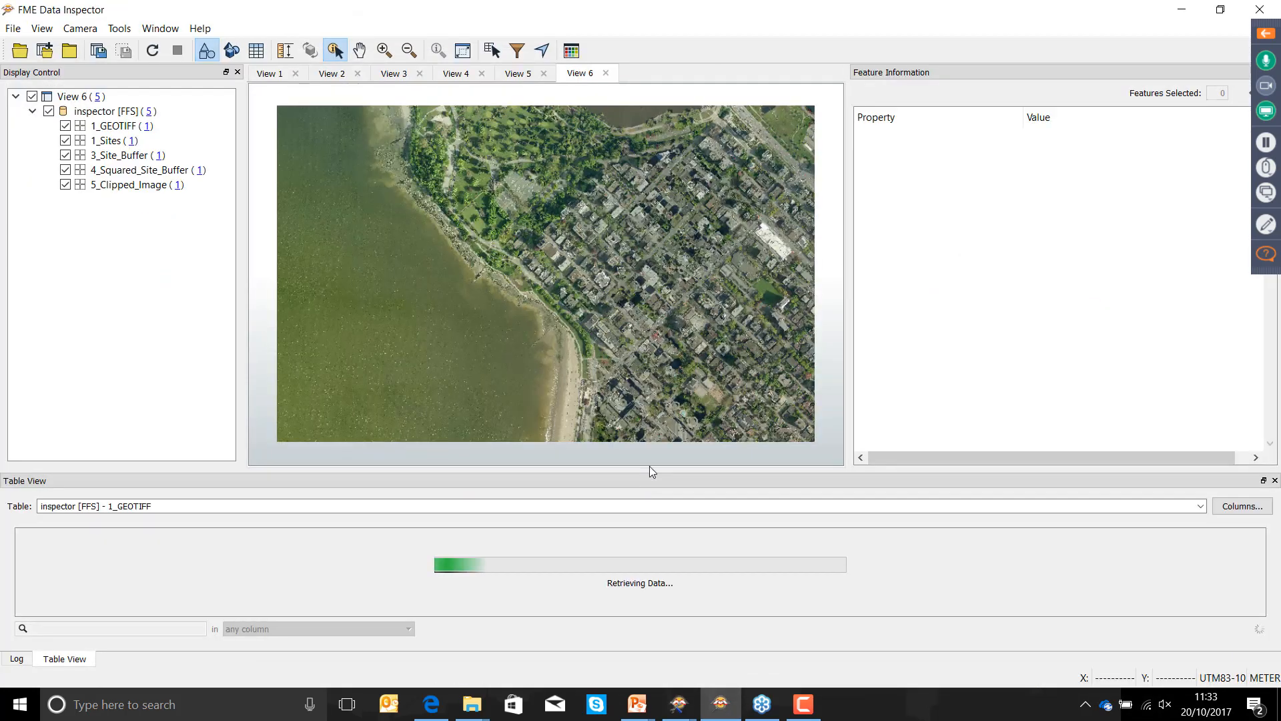
left_click(66, 126)
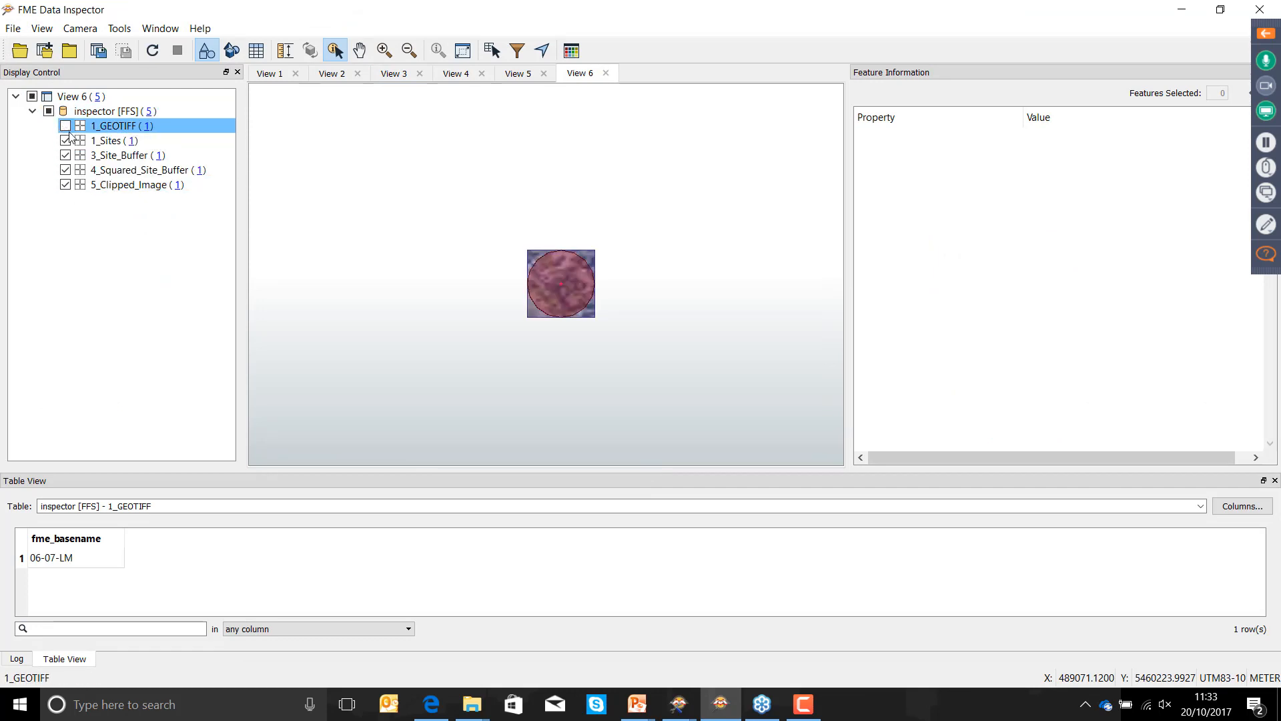
left_click(384, 50)
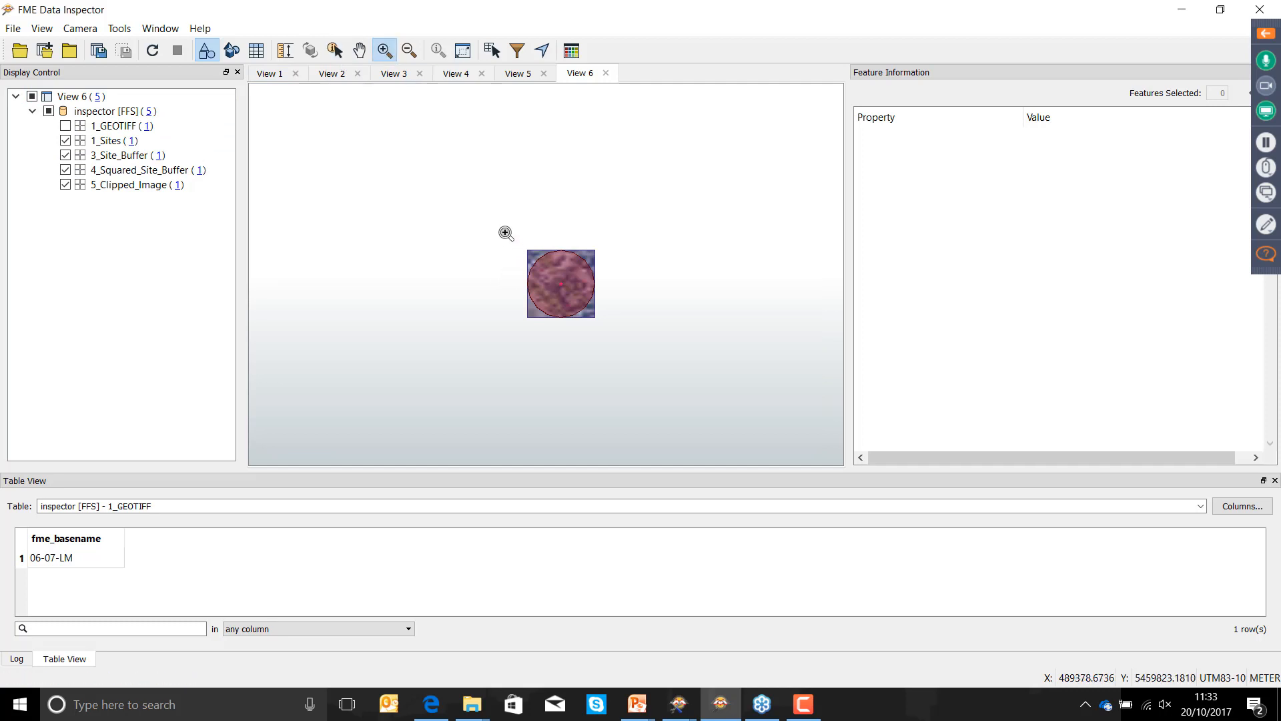
left_click_drag(505, 233, 622, 346)
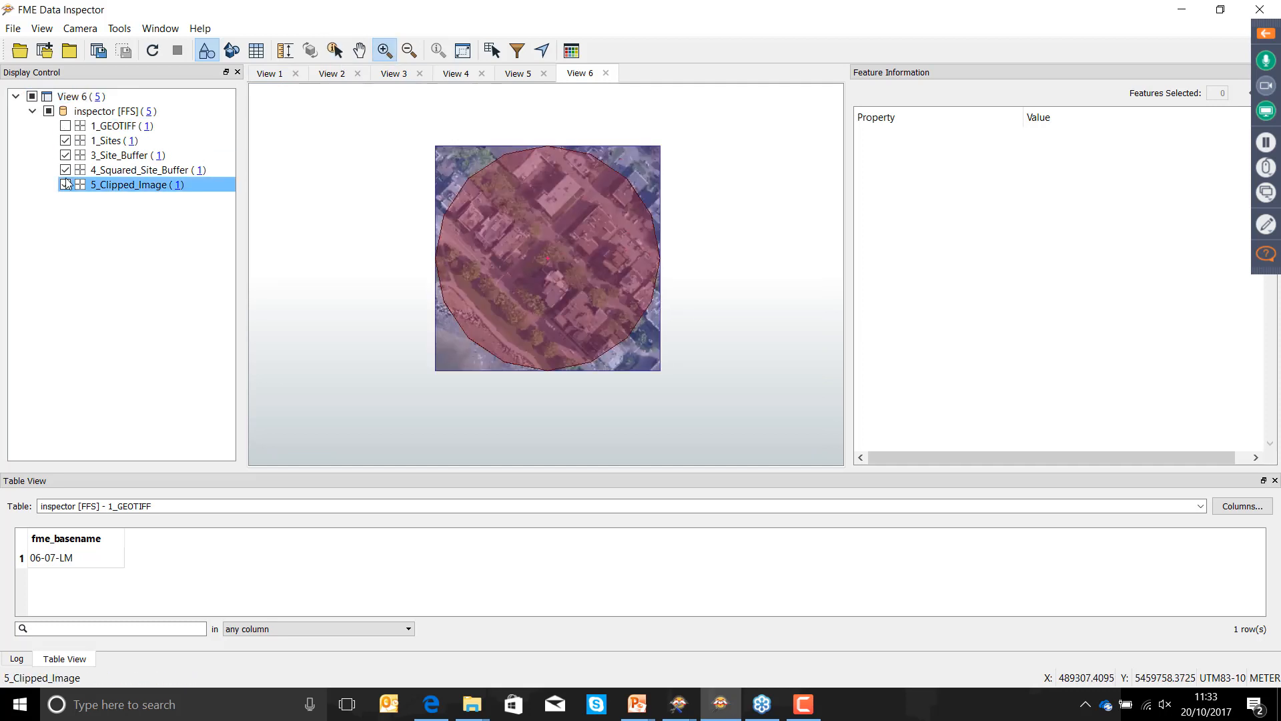
- Hide all remaining layers, then redisplay 1_Sites, 3_Site_Buffer, 4_Squared_Site_Buffer and 5_Clipped_Image one after another to review the clipping stages
left_click(64, 141)
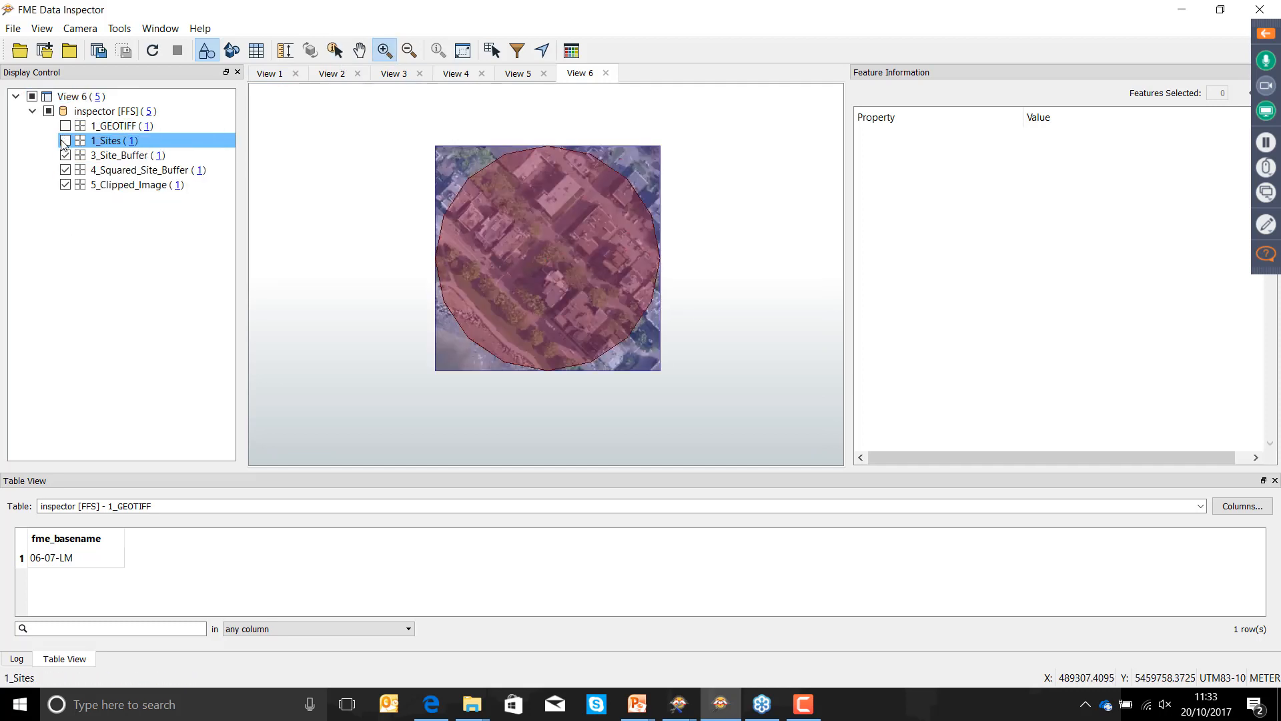
left_click(65, 154)
left_click(65, 170)
left_click(64, 184)
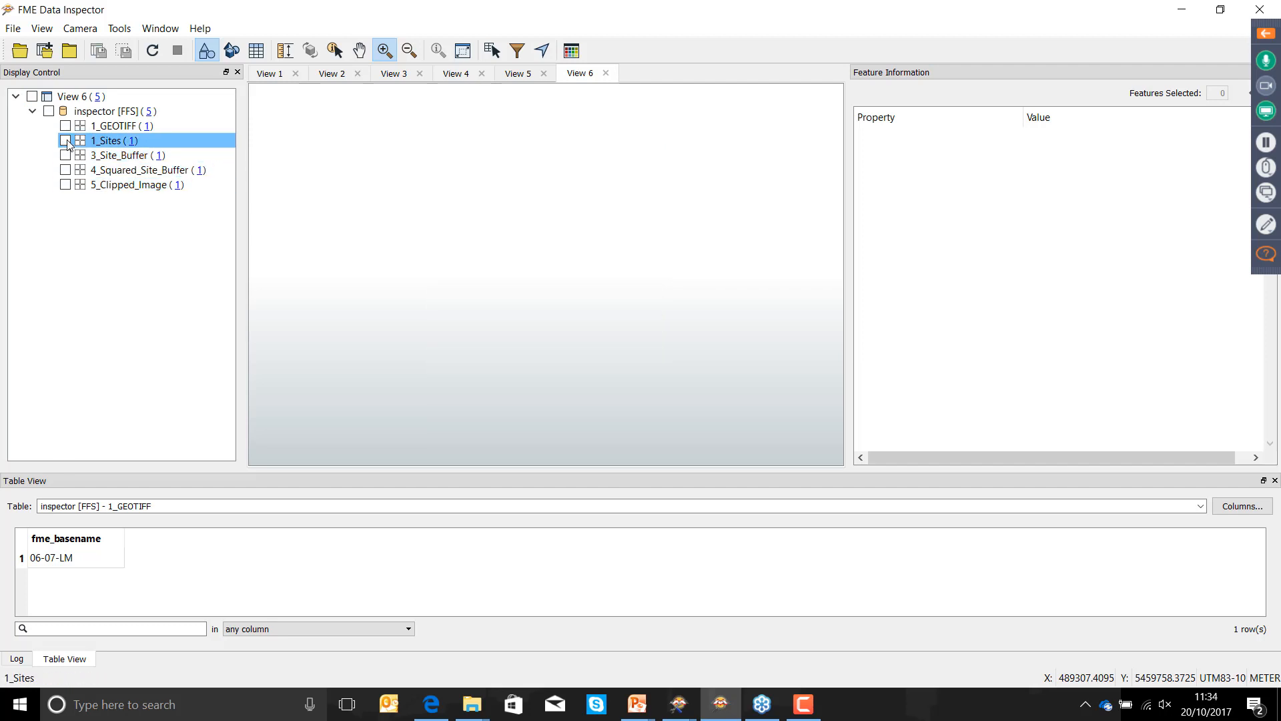
left_click(66, 141)
left_click(66, 156)
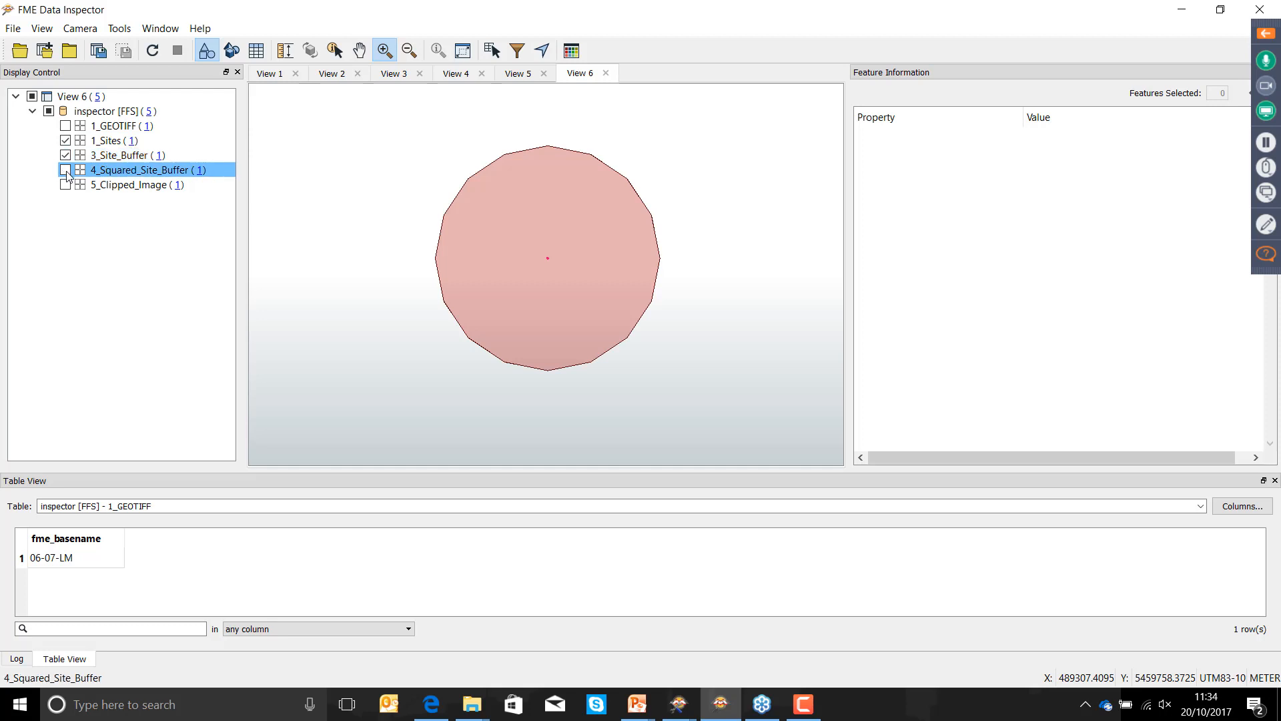
left_click(66, 171)
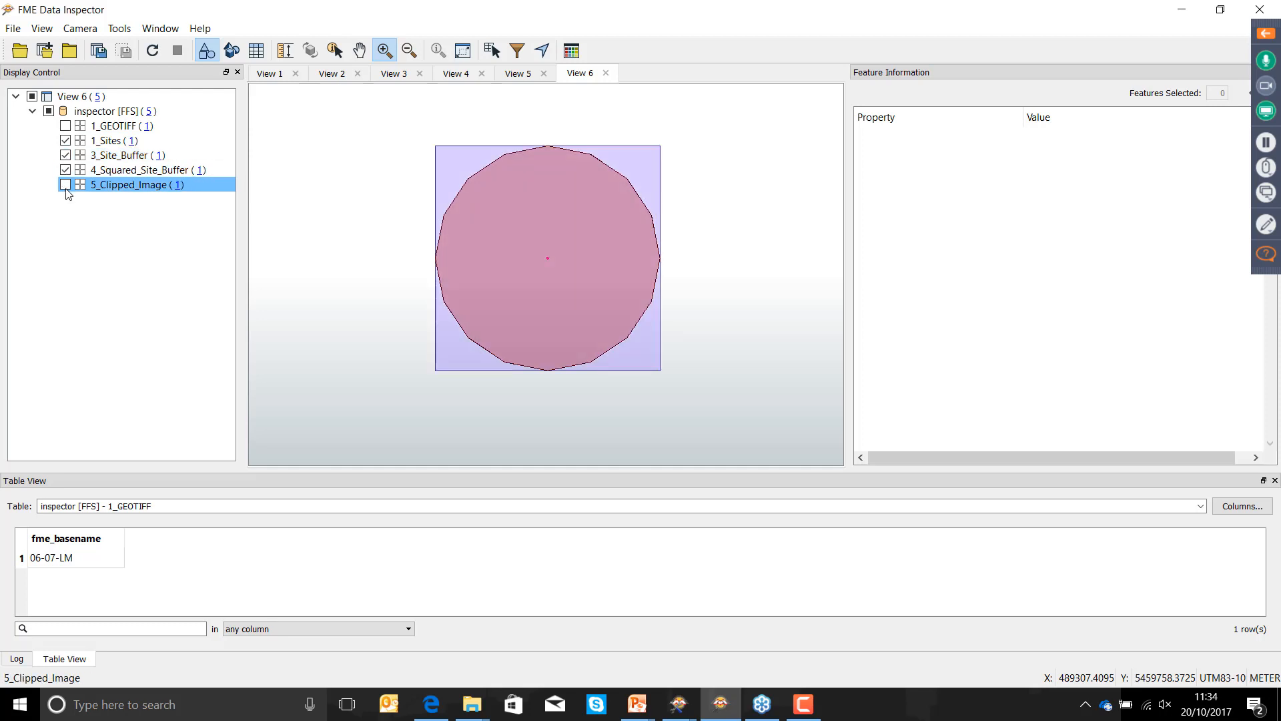
left_click(65, 185)
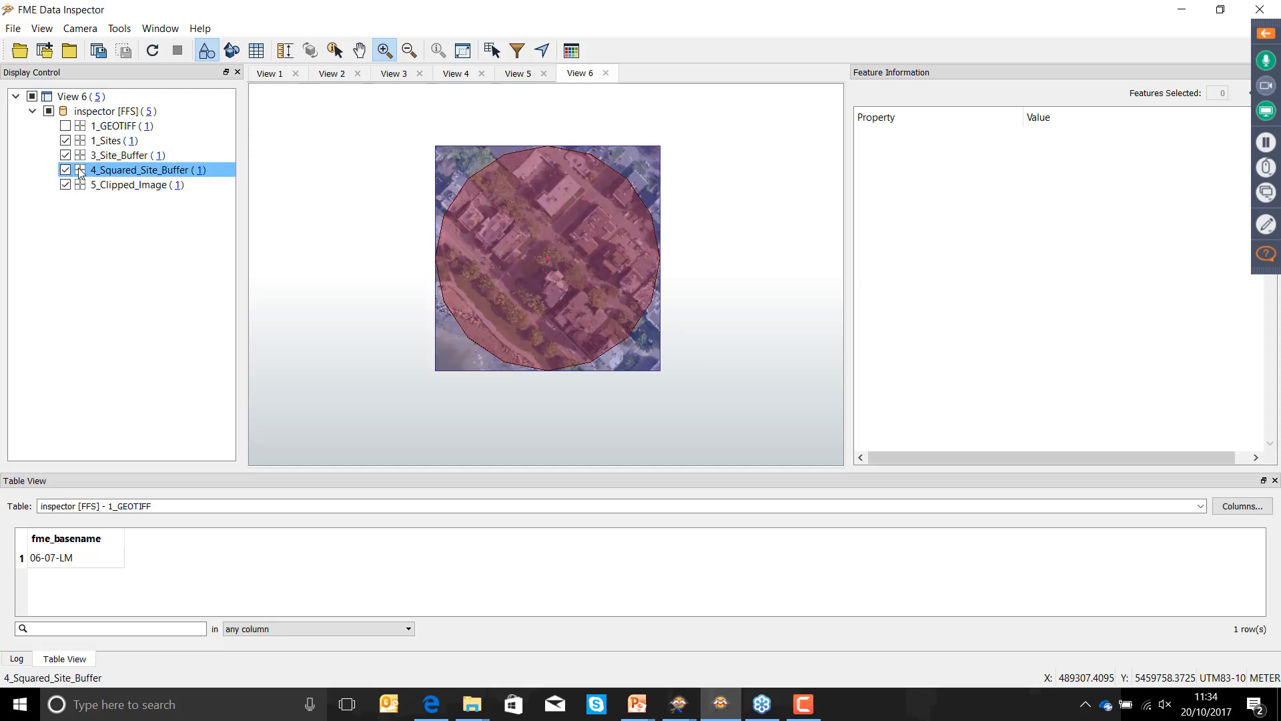
- Hide 4_Squared_Site_Buffer, 3_Site_Buffer and 1_Sites to view 5_Clipped_Image on its own
left_click(66, 169)
left_click(66, 155)
left_click(65, 140)
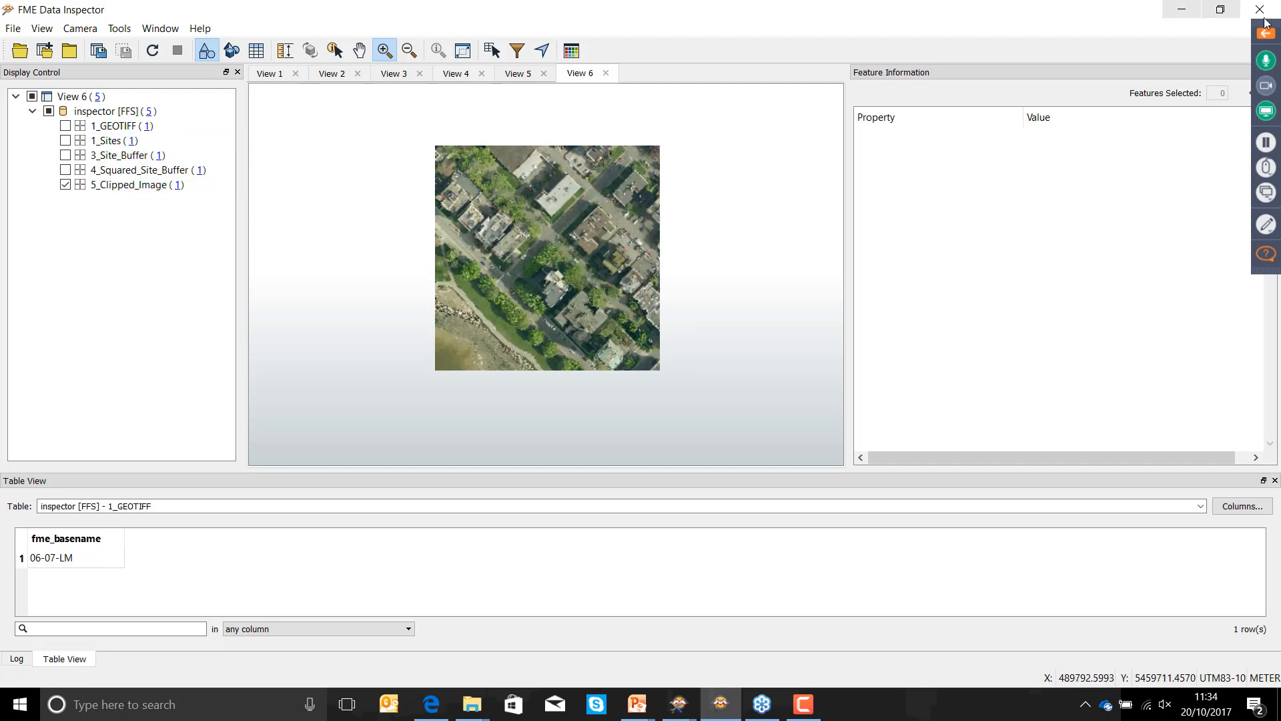
- Switch to FME Workbench and check the Buffer Amount in the Bufferer's parameters
left_click(1182, 11)
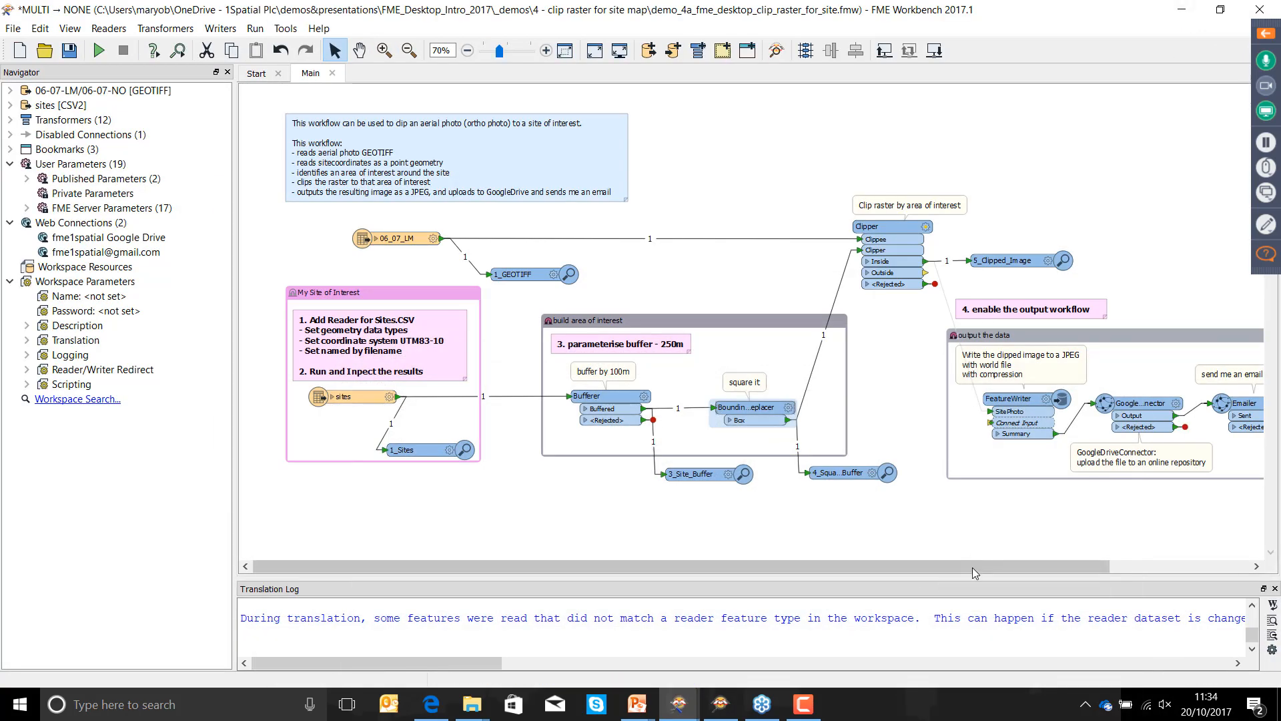
mouse_move(972, 569)
left_mouse_down()
mouse_move(1067, 570)
mouse_move(957, 573)
left_mouse_up()
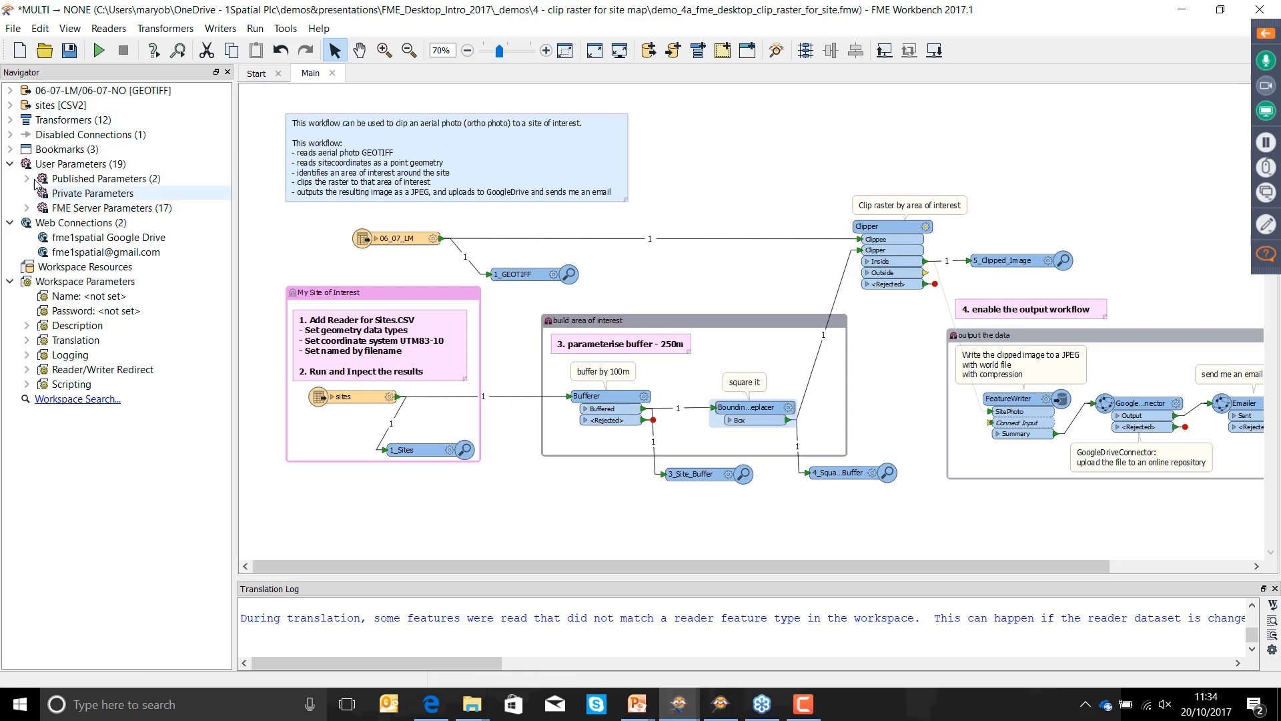
left_click(10, 120)
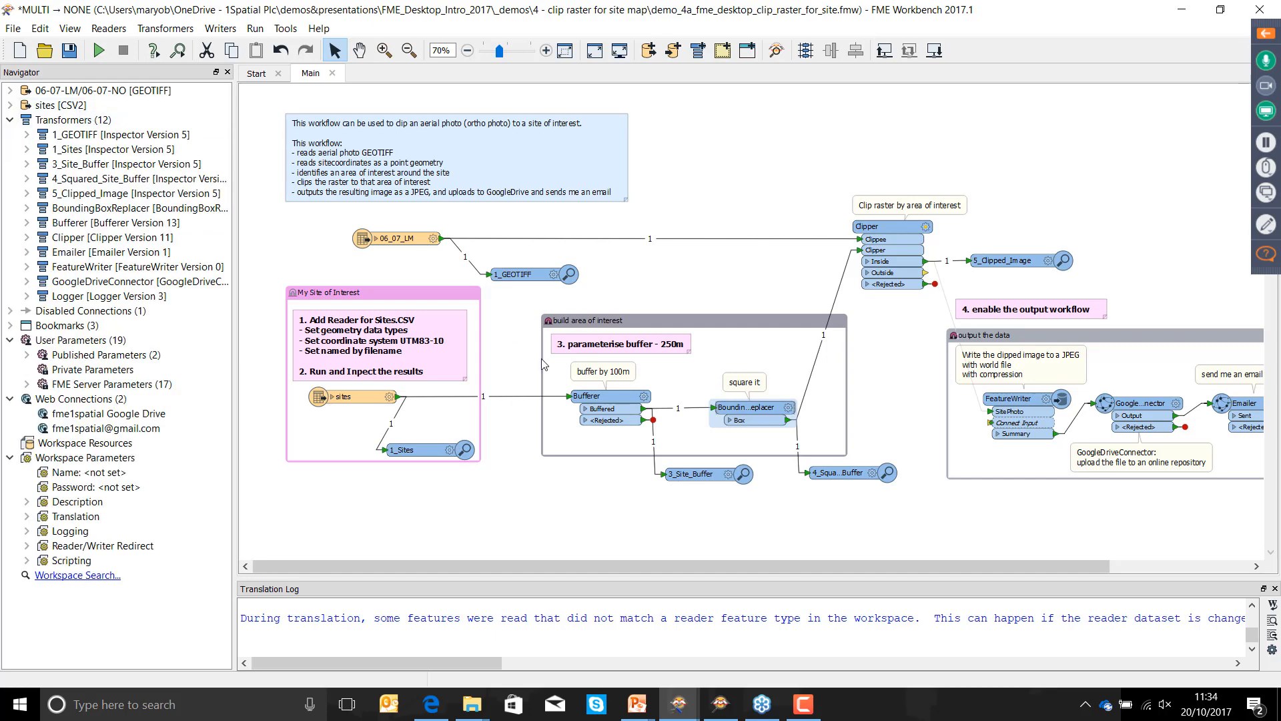
left_click(602, 396)
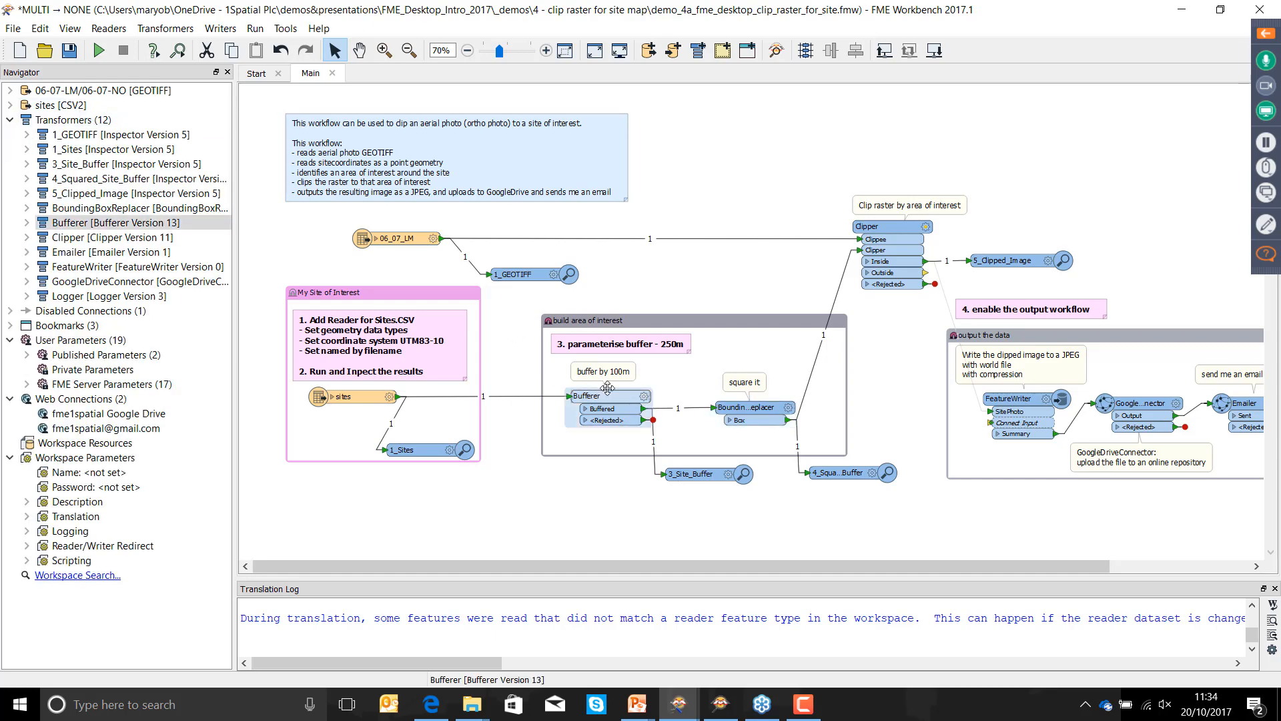
left_click(646, 397)
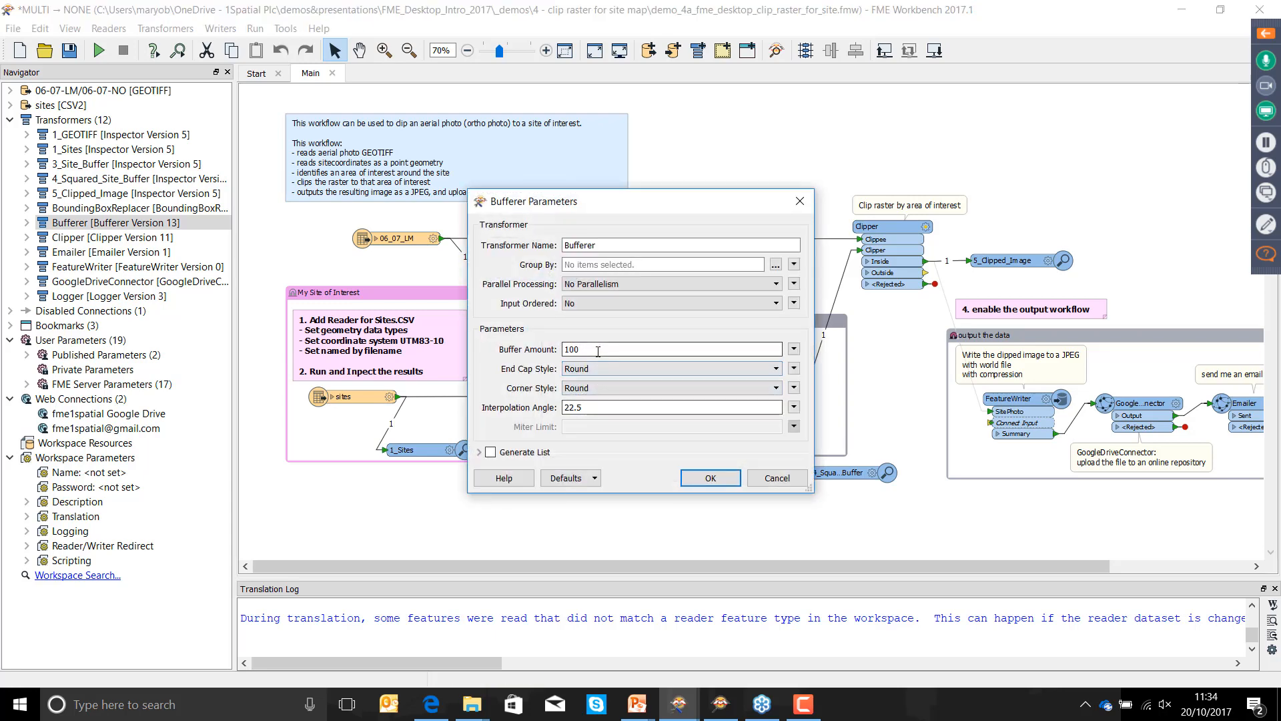
left_click(710, 477)
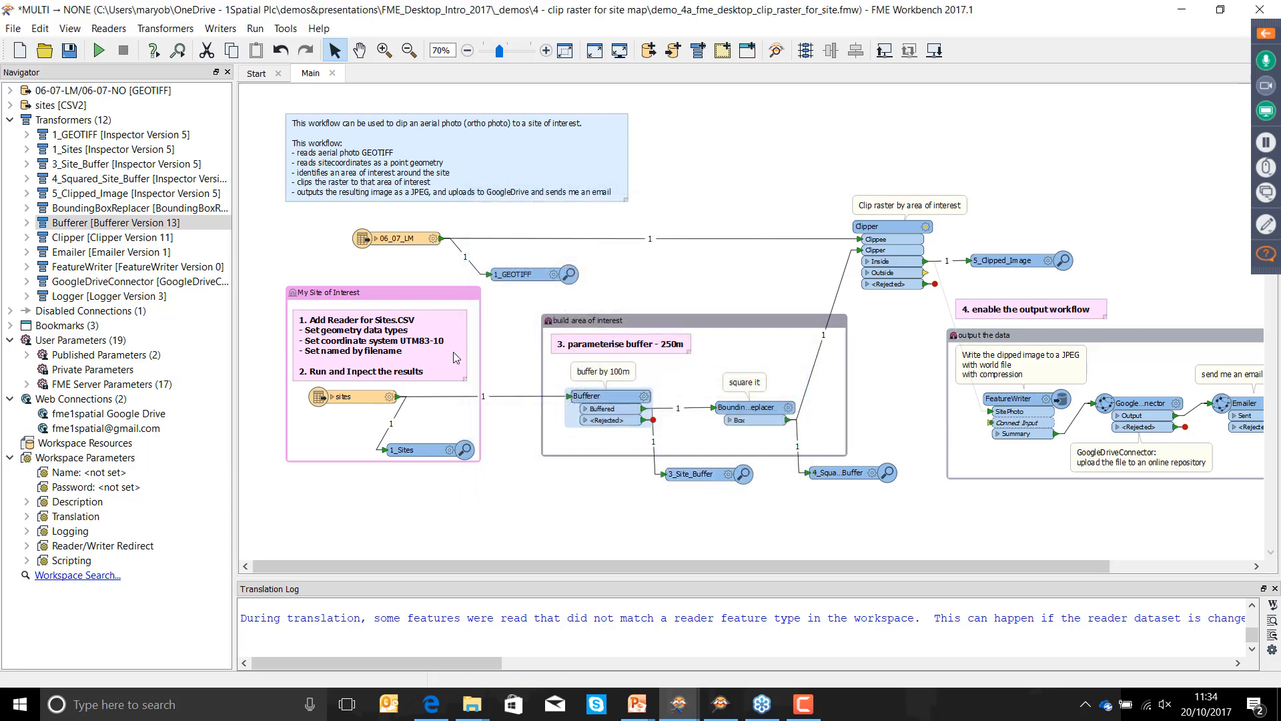
- Create a published user parameter from the Bufferer's Buffer Amount, keeping the prompt "Buffer Amount:" and the default value 100
double_click(43, 225)
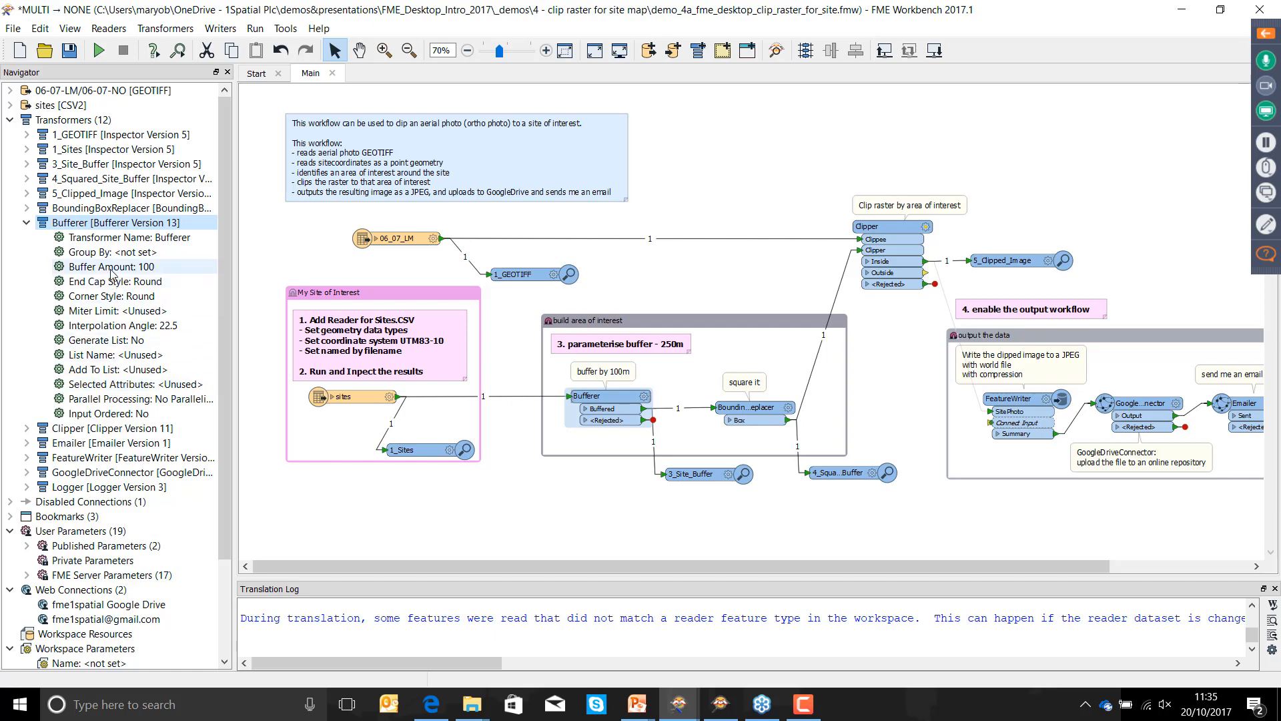
left_click(135, 267)
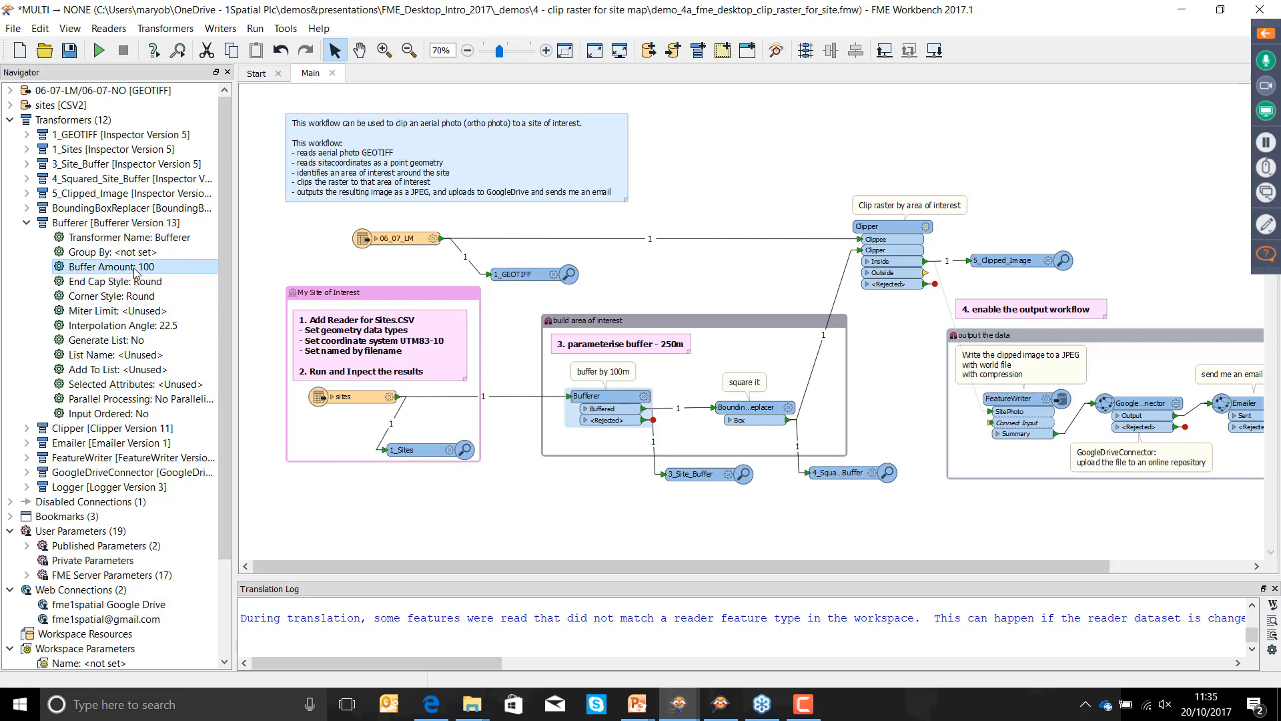
right_click(141, 272)
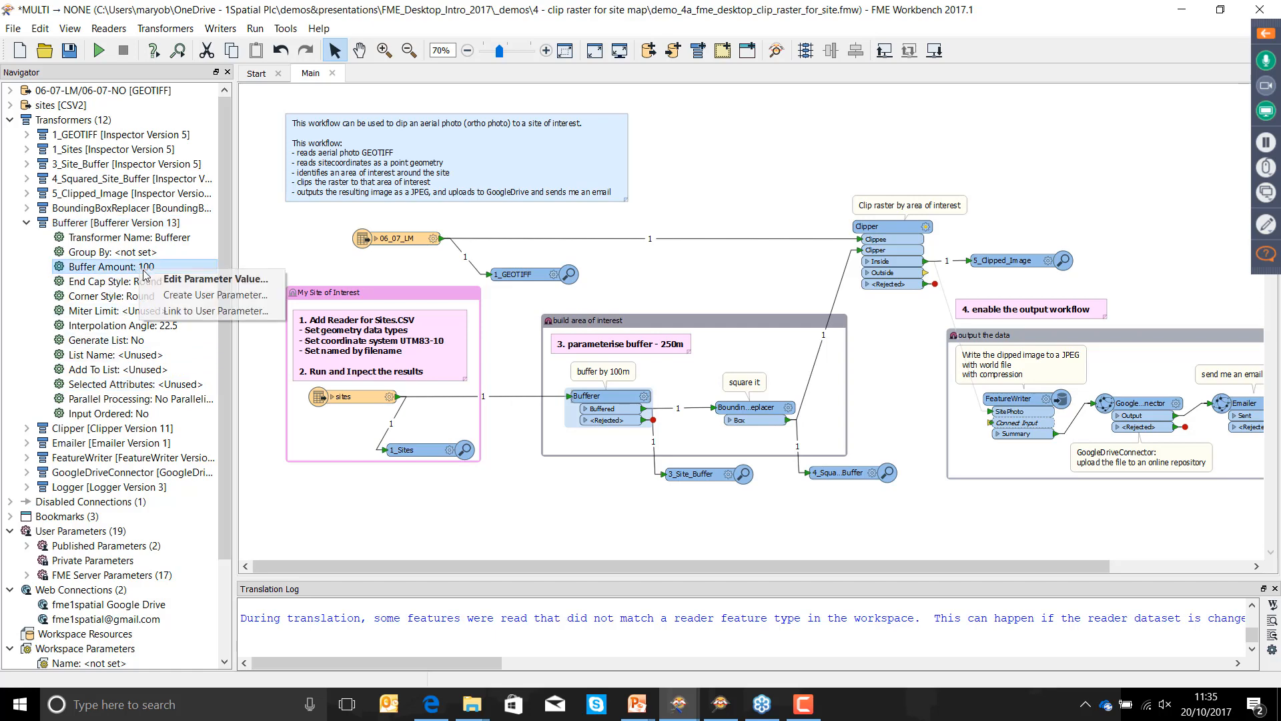
left_click(168, 295)
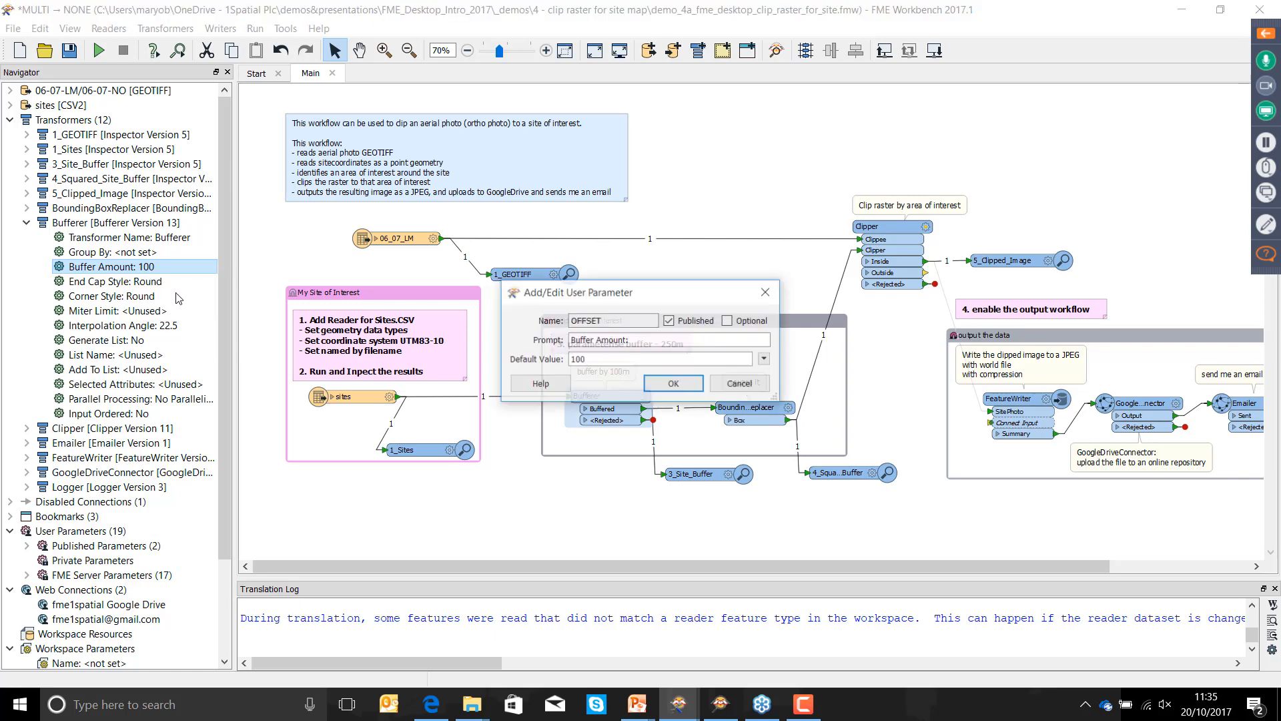
left_click(673, 383)
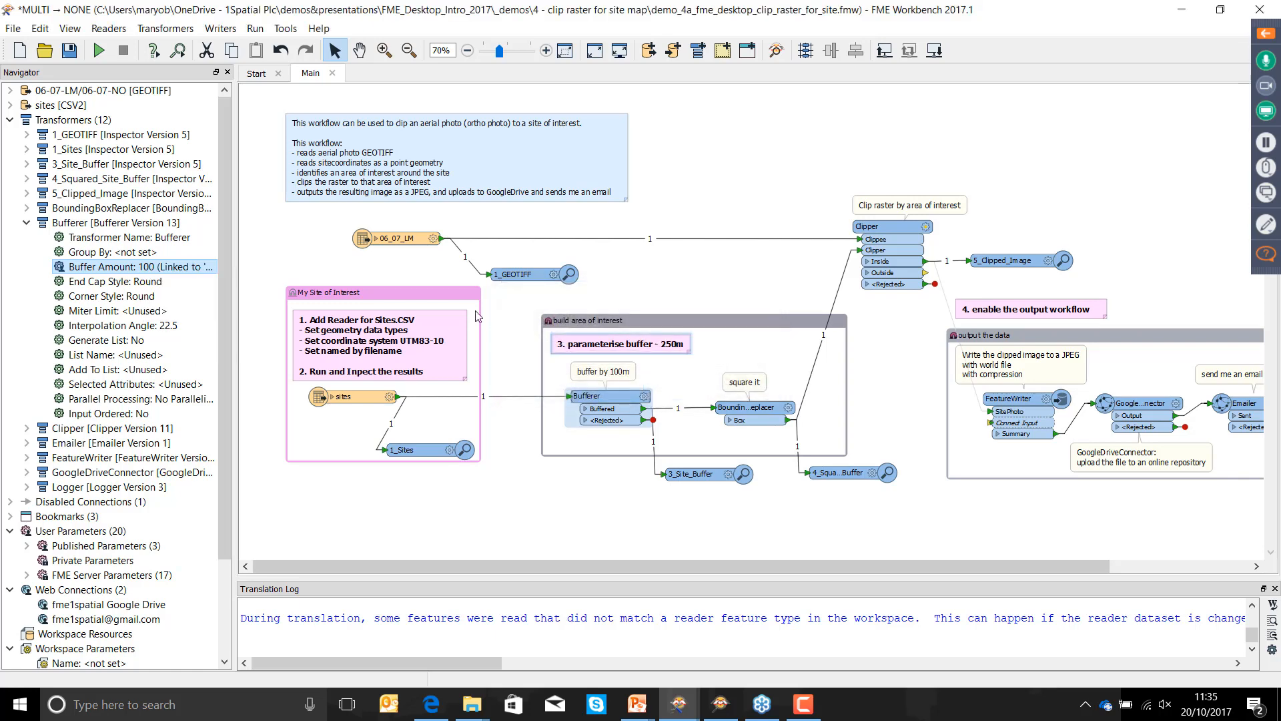
left_click(25, 222)
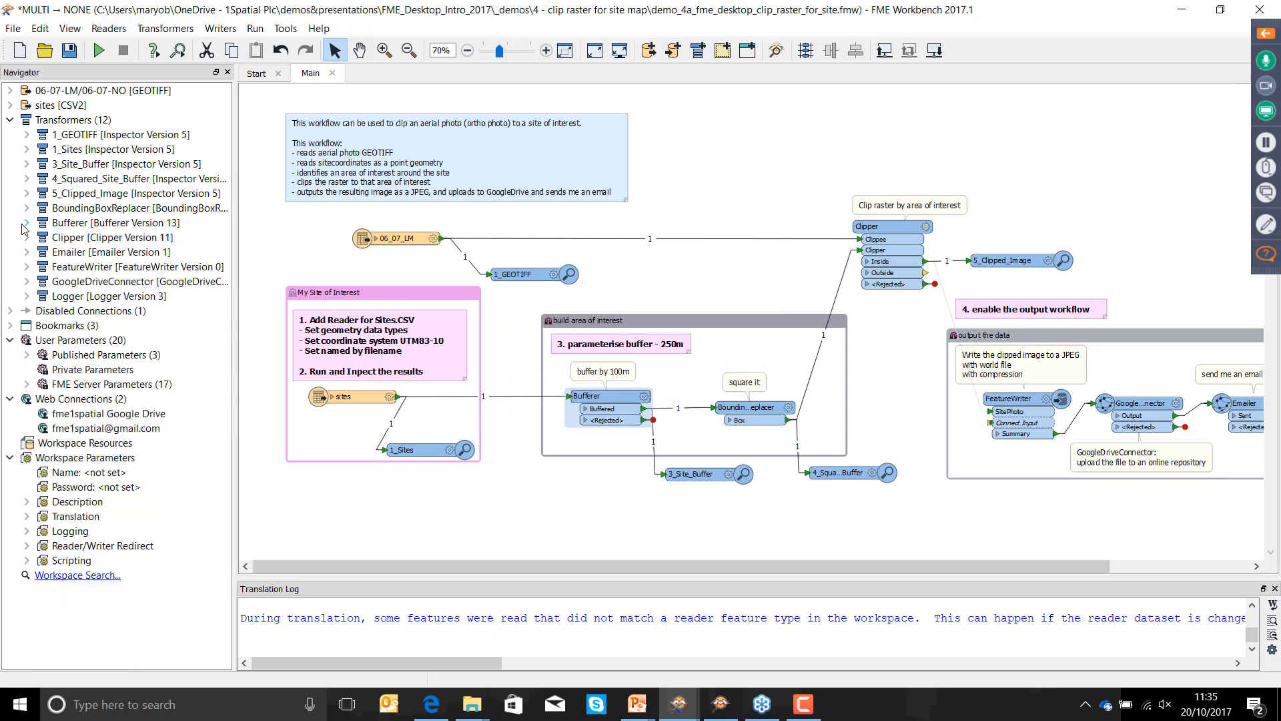
- Turn on prompting for published parameters and run the workspace with a Buffer Amount of 250
left_click(154, 52)
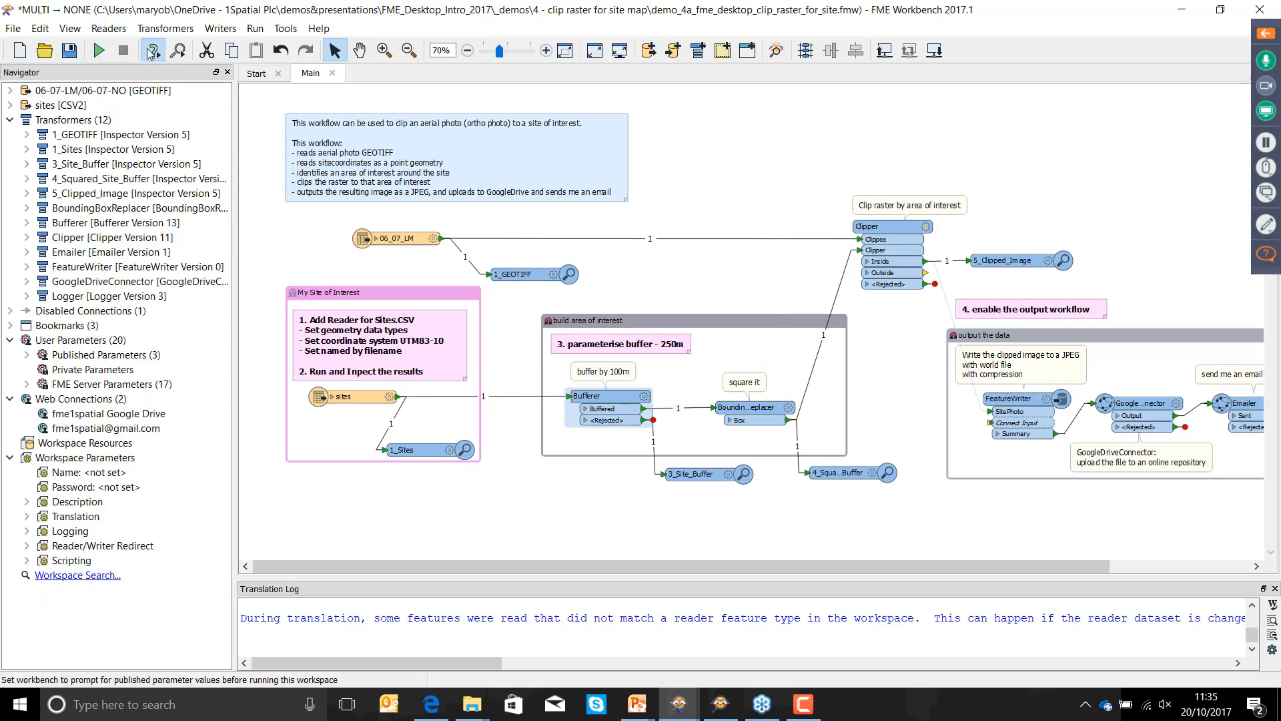
left_click(99, 50)
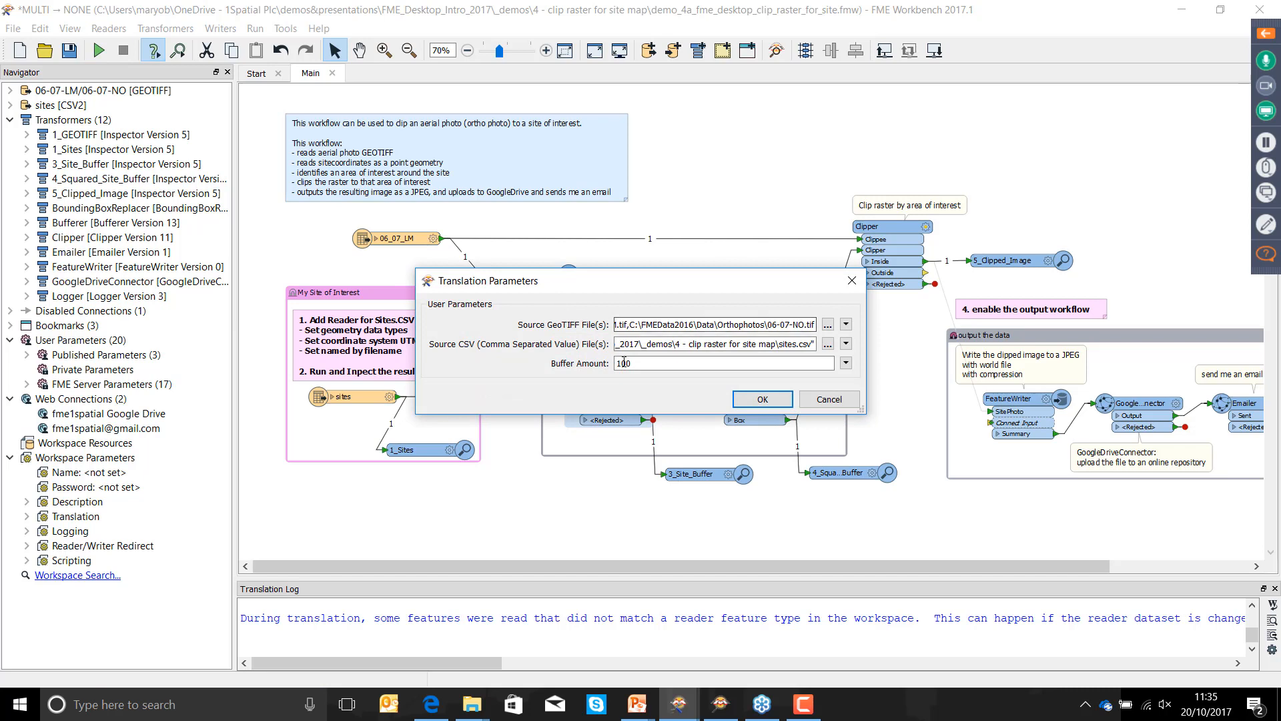
double_click(649, 367)
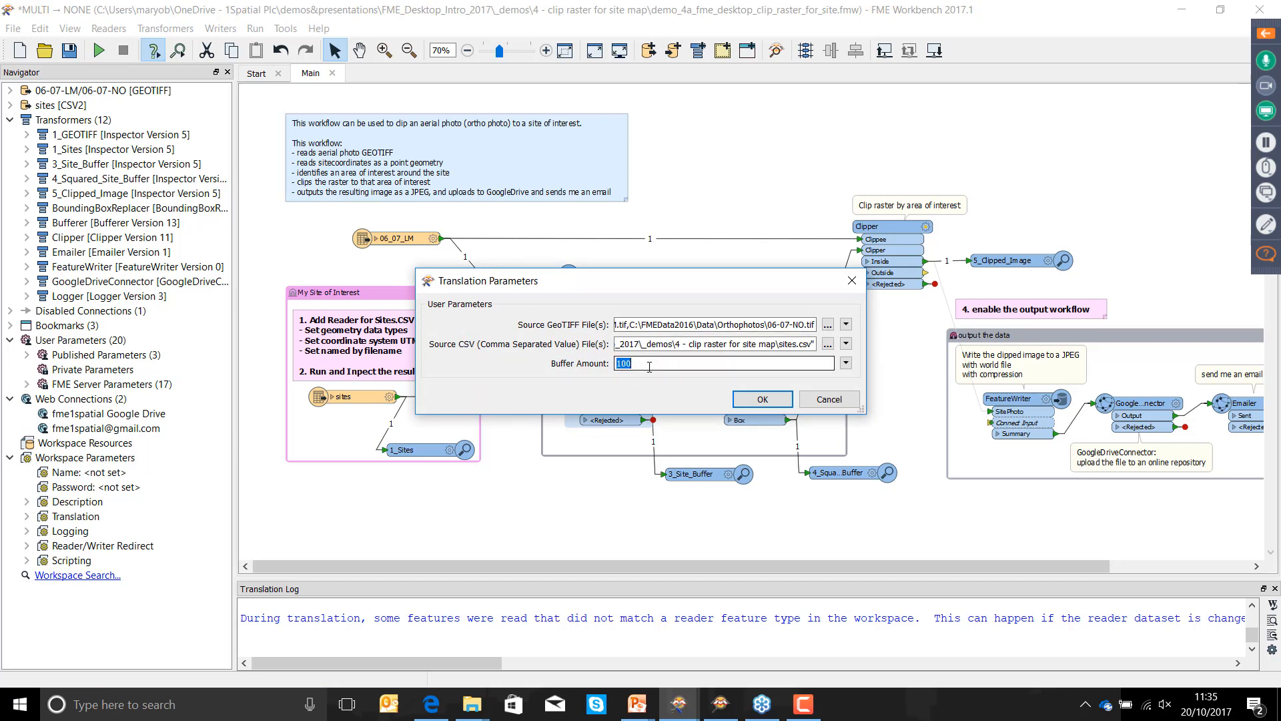
type("250")
left_click(762, 399)
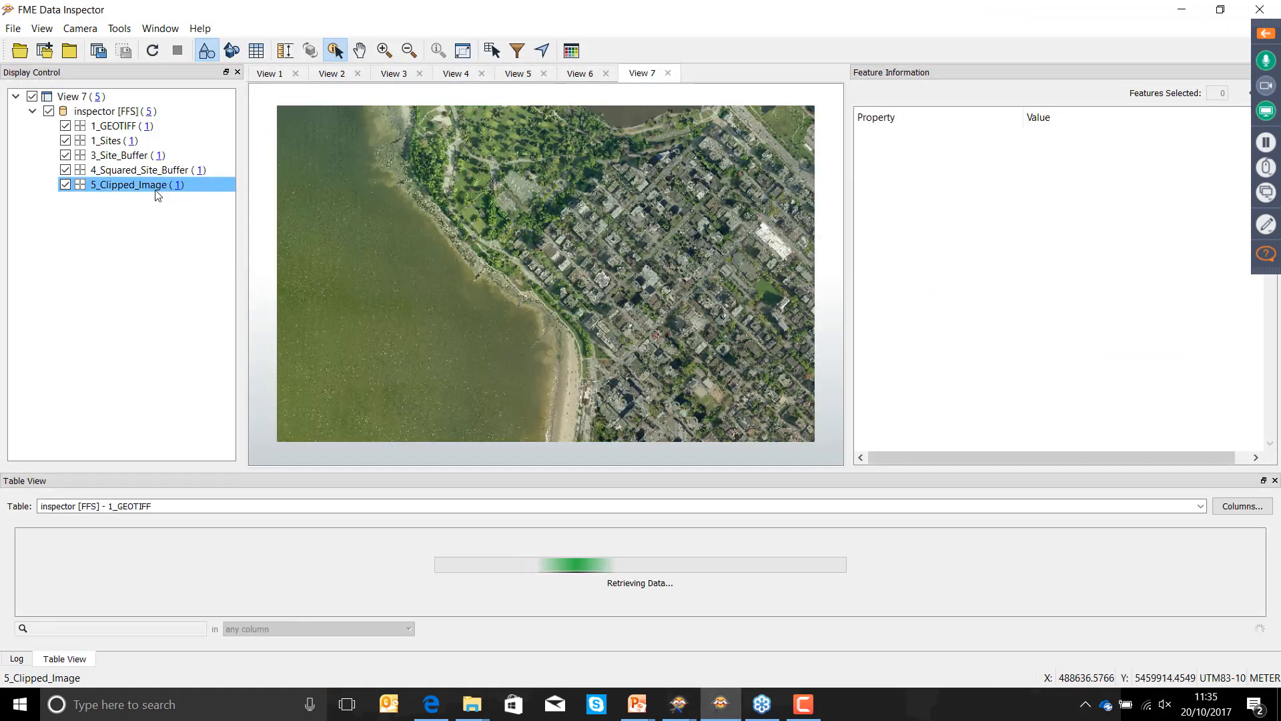
- Hide every layer except 5_Clipped_Image in FME Data Inspector and examine the larger clipped image up close
left_click(65, 126)
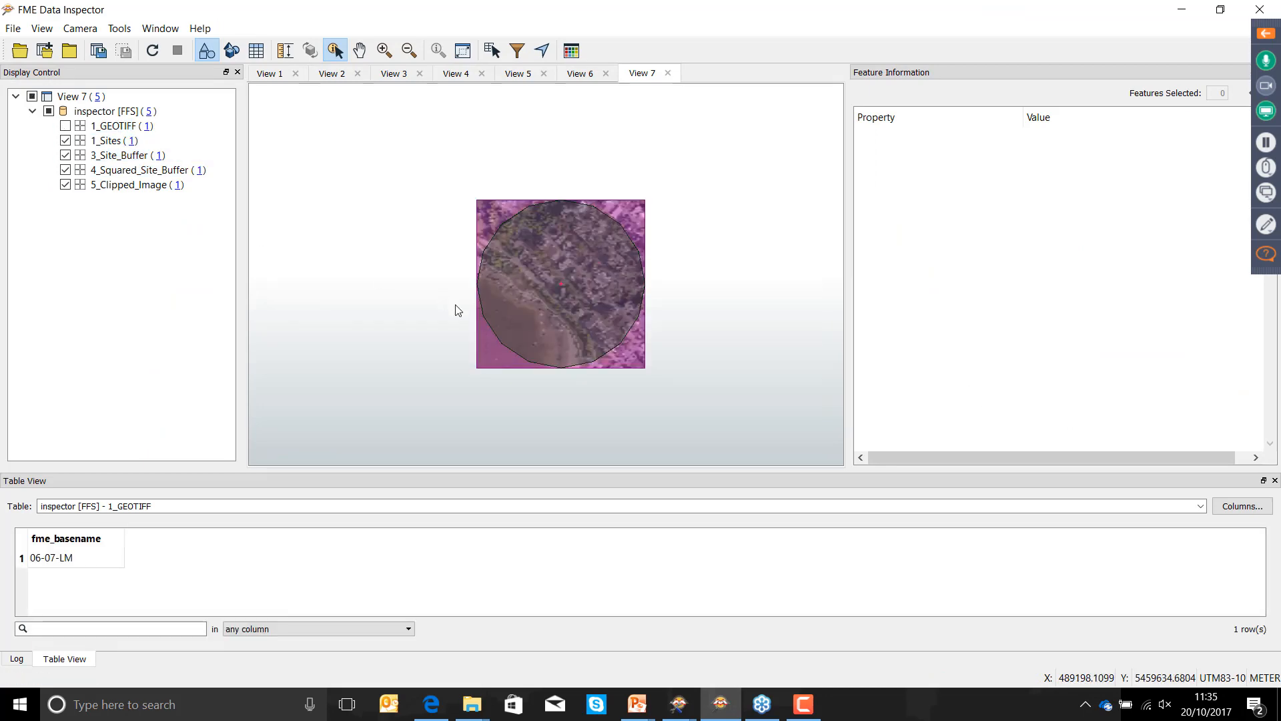
left_click(65, 141)
left_click(66, 171)
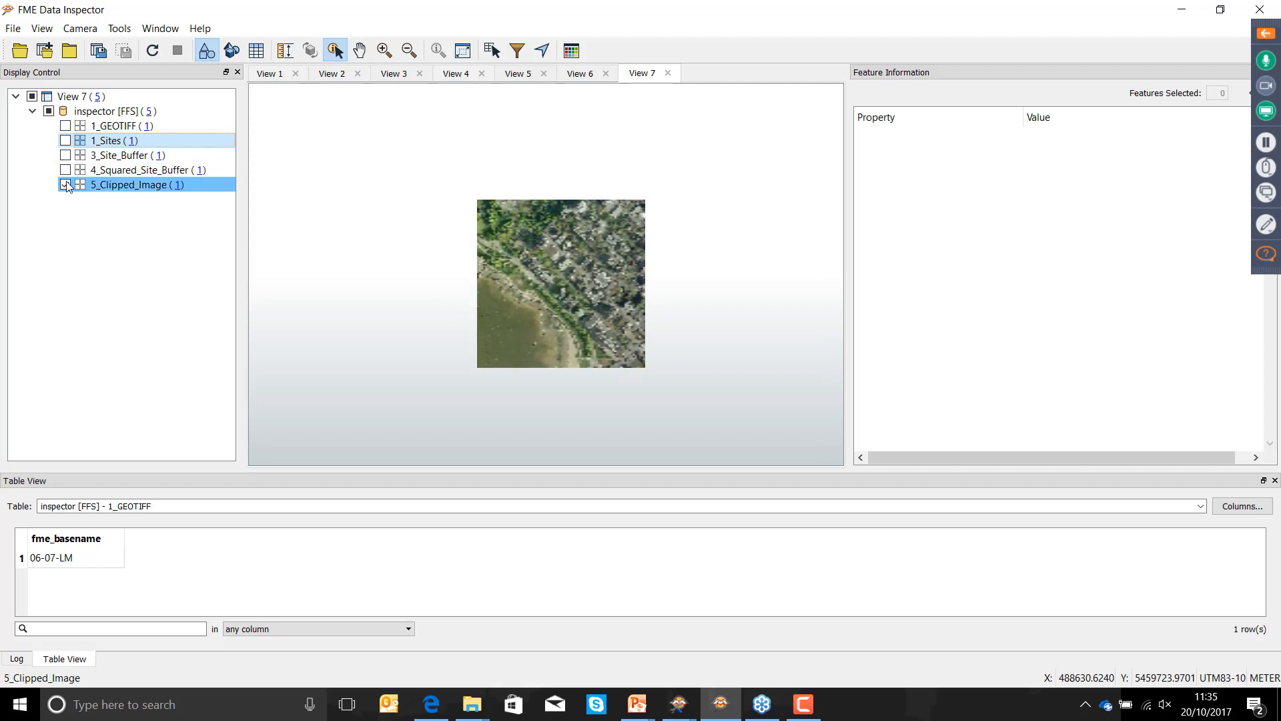
scroll(590, 327, "up", 3)
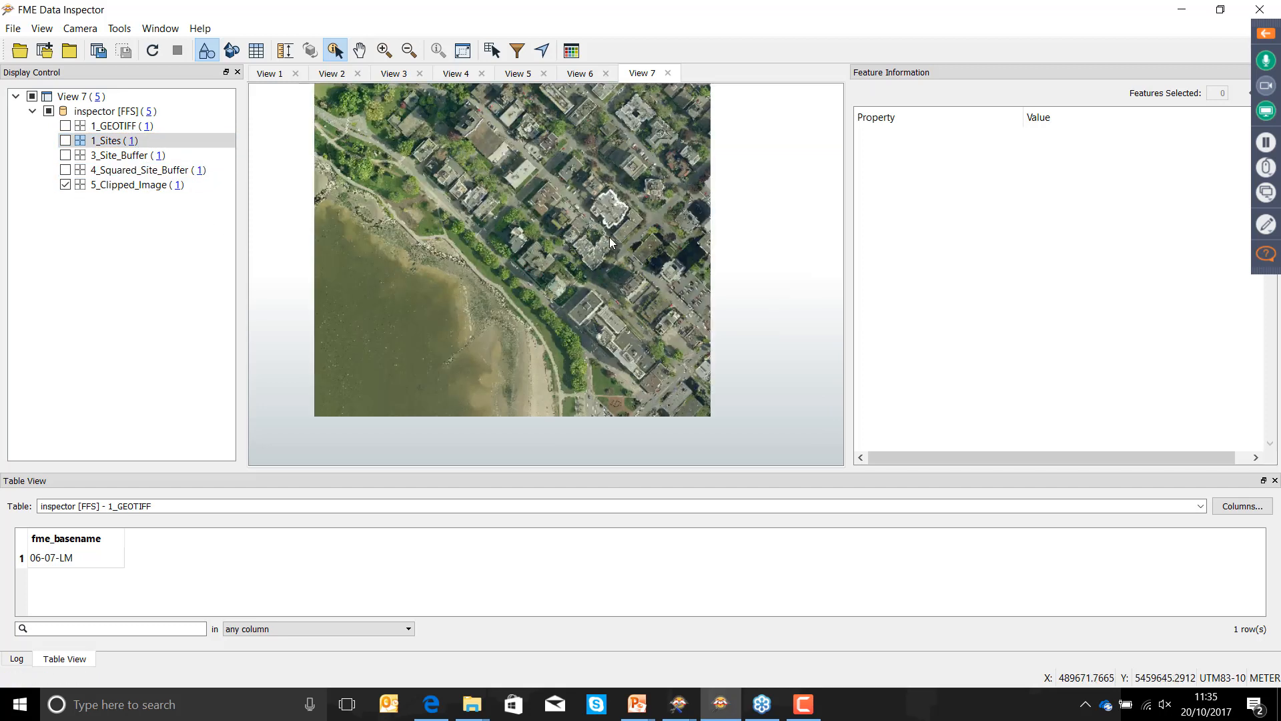
scroll(610, 237, "down", 1)
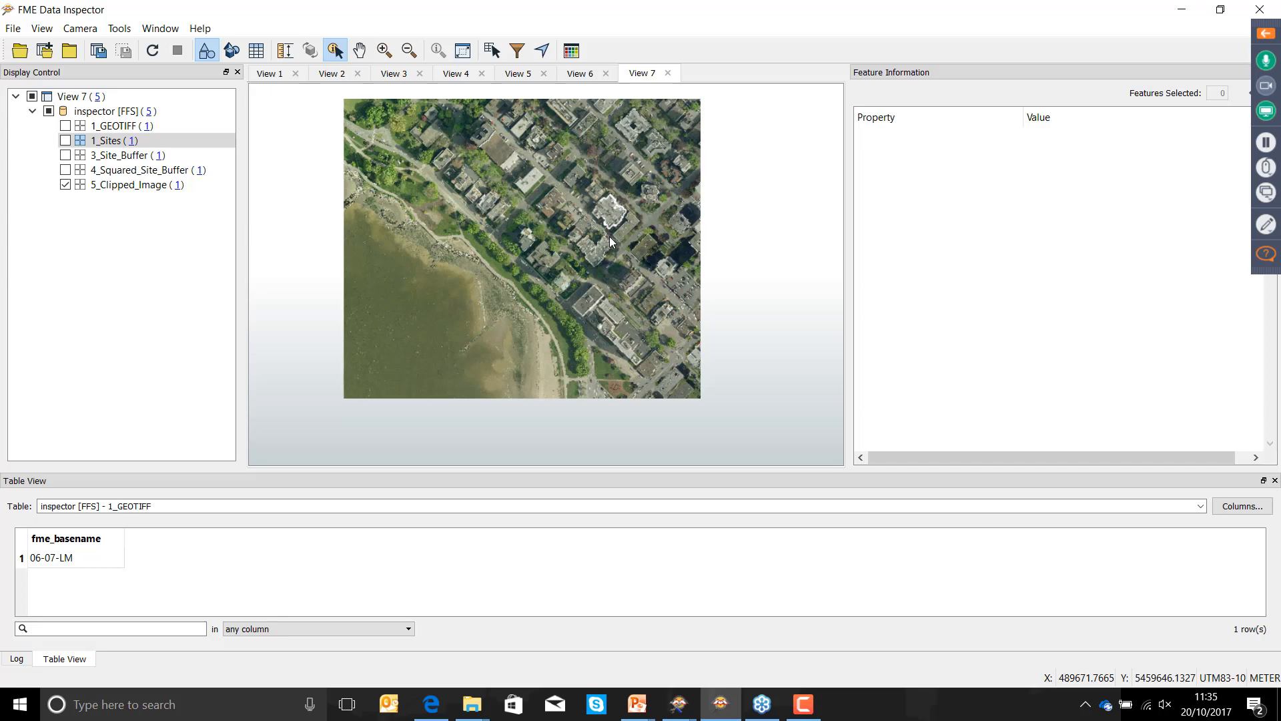
- Switch to FME Workbench and enable the connection from the Clipper's Inside port to the FeatureWriter's SitePhoto input
left_click(1184, 10)
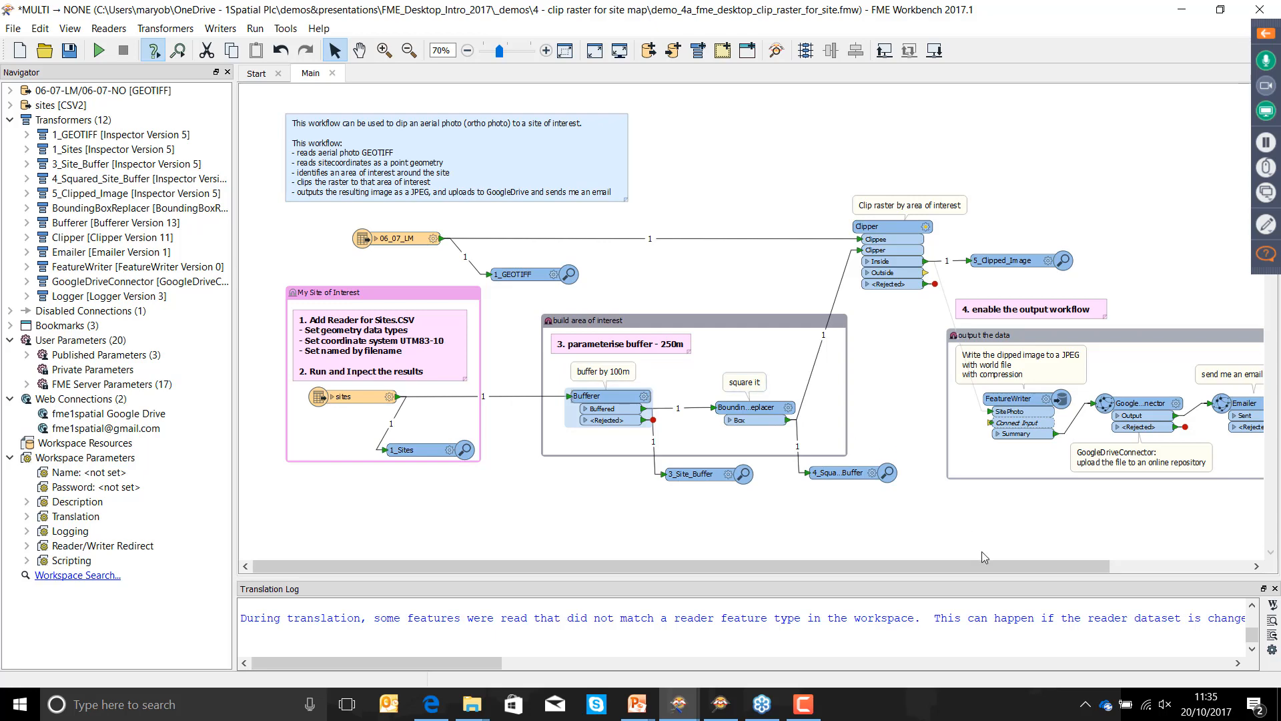
left_click_drag(1024, 559, 1179, 551)
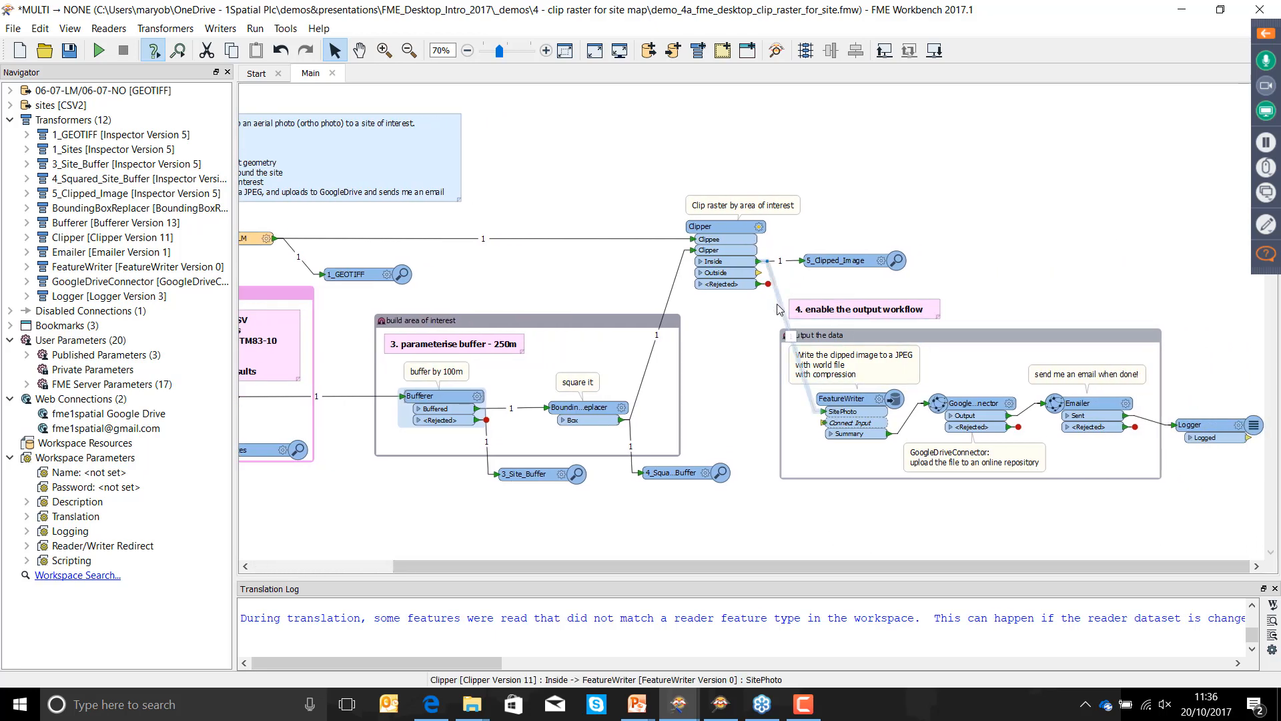
mouse_move(780, 308)
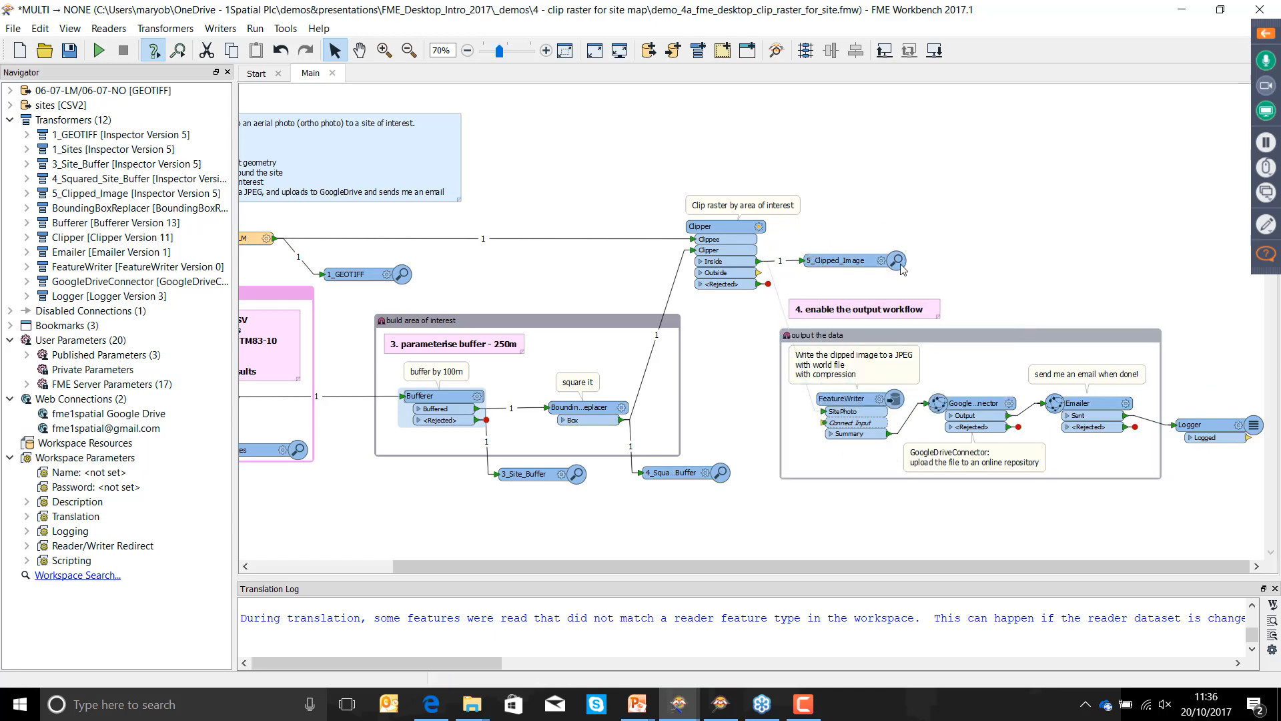
right_click(780, 301)
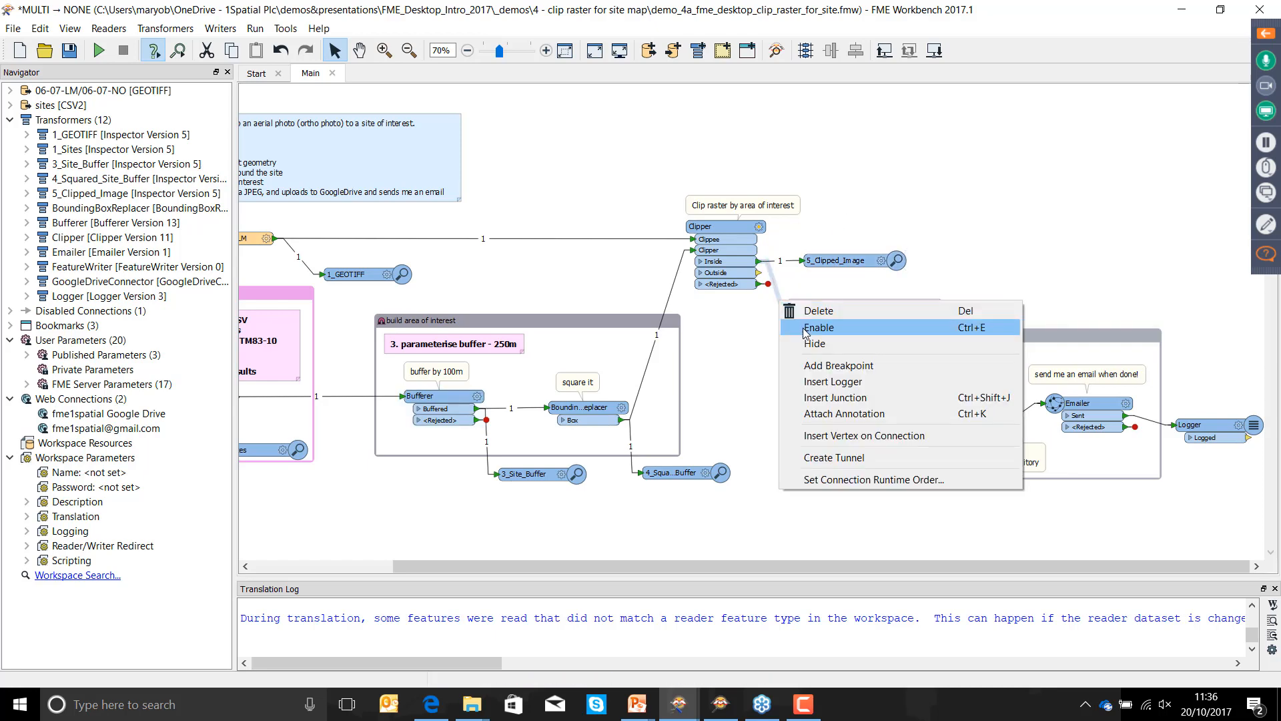
left_click(805, 327)
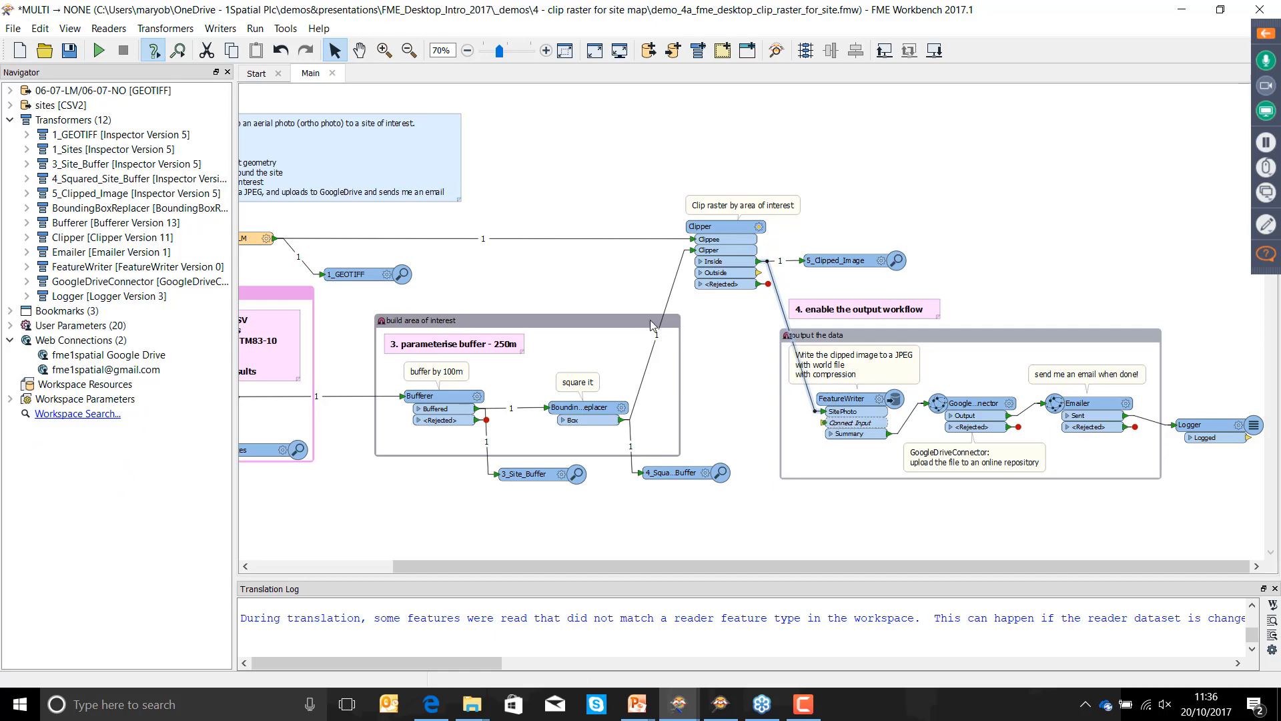
- Run the workspace with a Buffer Amount of 100 and return to FME Workbench from FME Data Inspector
left_click(99, 50)
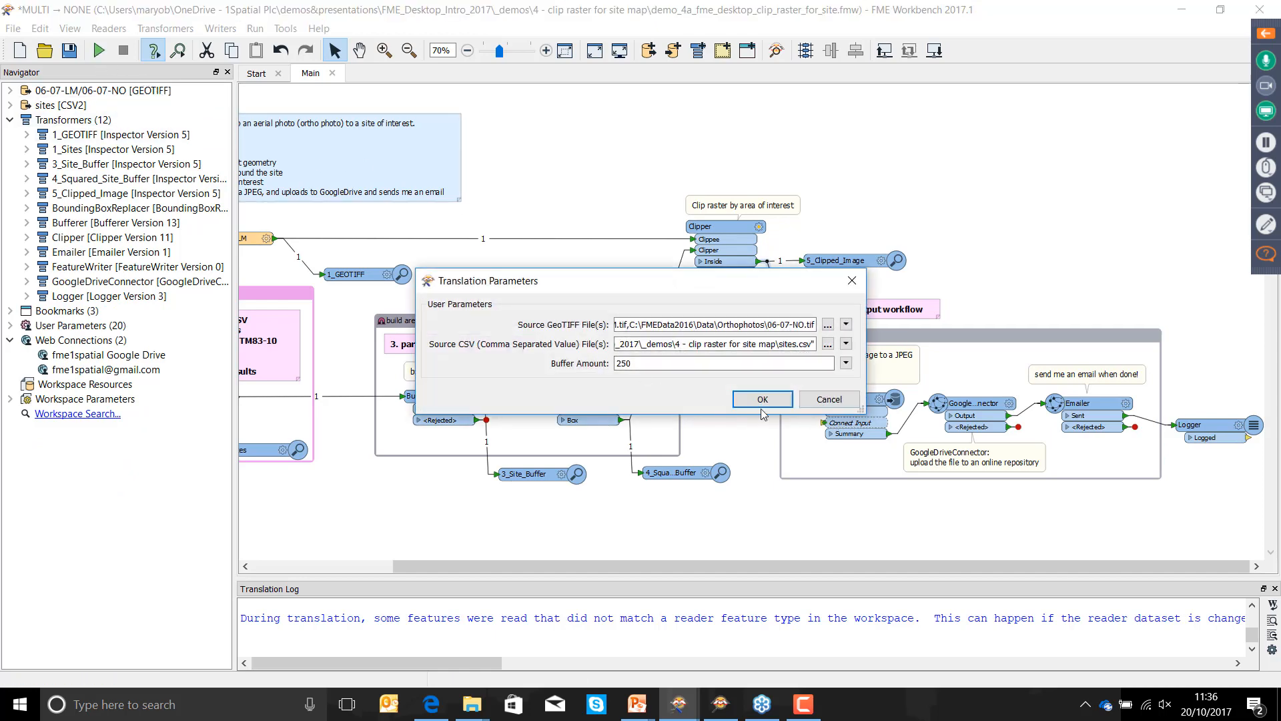
double_click(638, 361)
type("100")
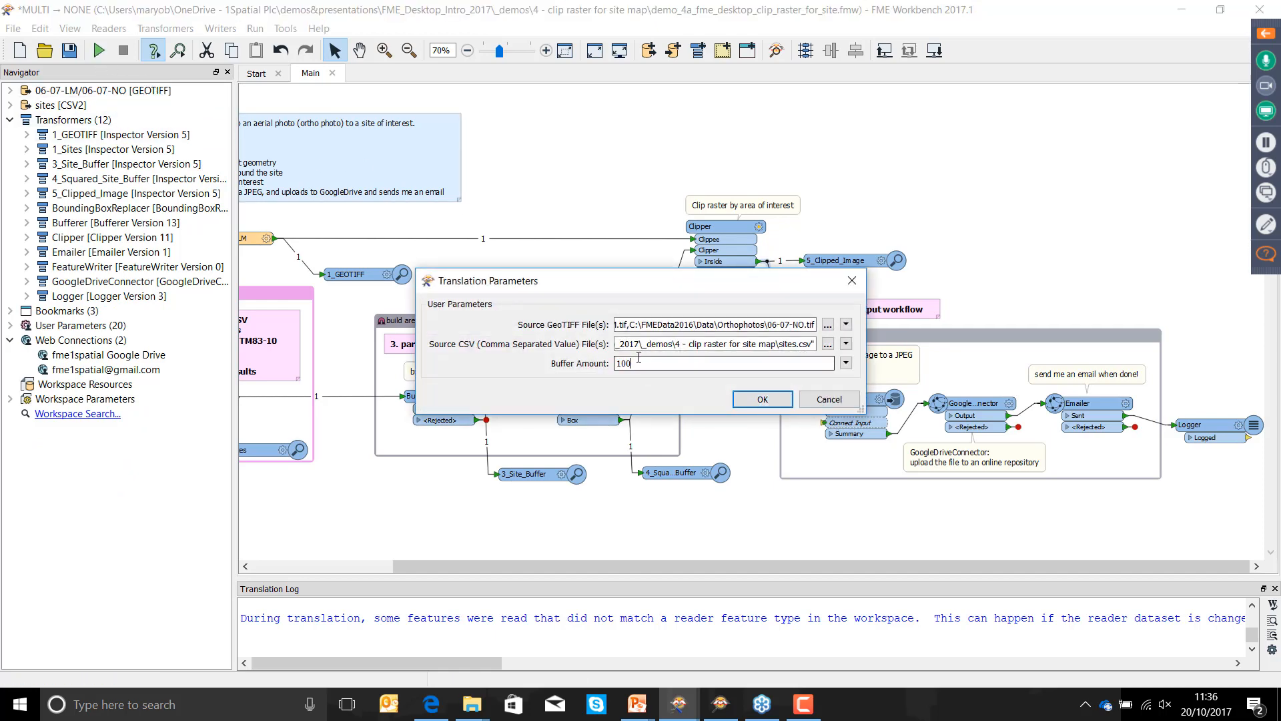
key("Return")
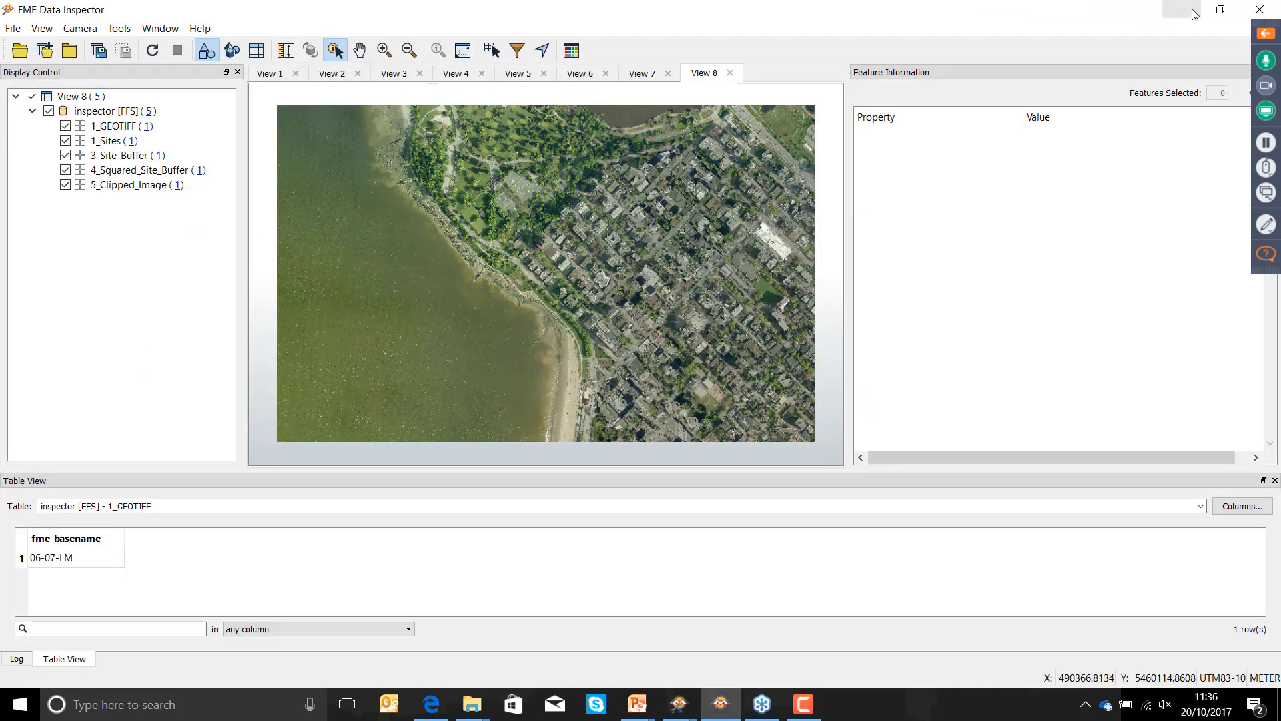
left_click(1181, 10)
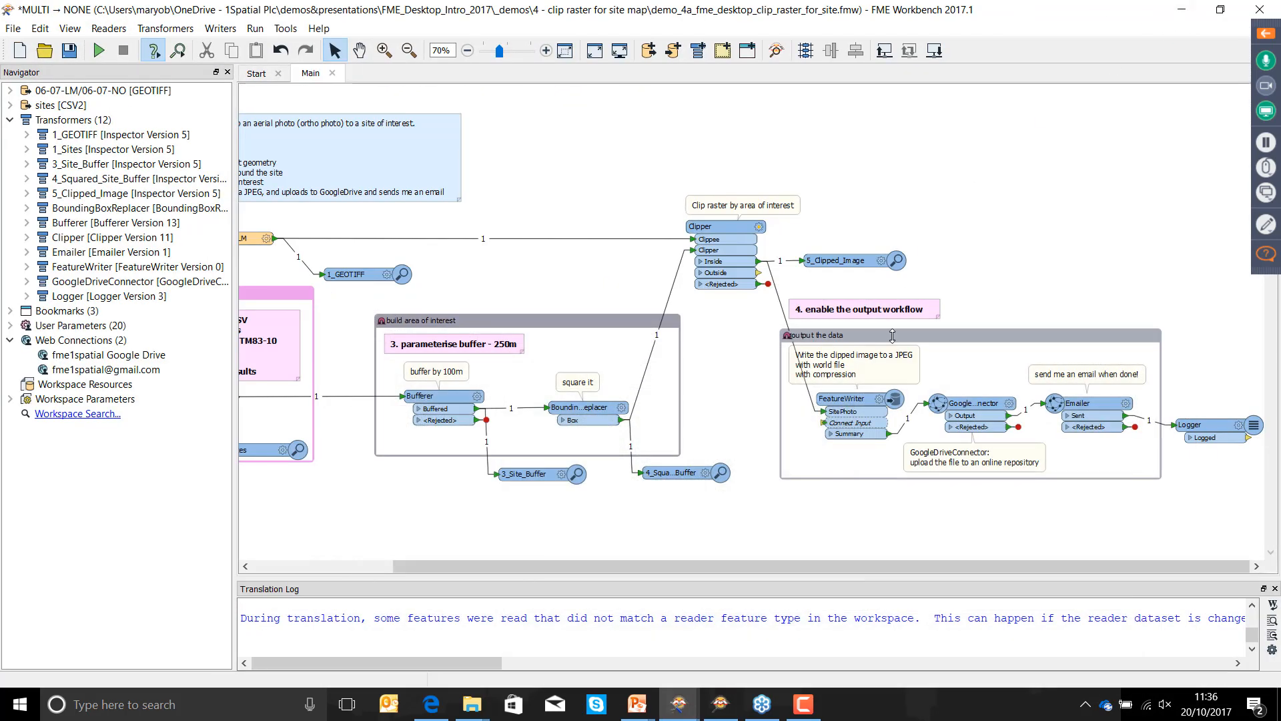
- Review the FeatureWriter's JPEG output settings, including its user attributes, format attributes and compression parameters
left_click(881, 400)
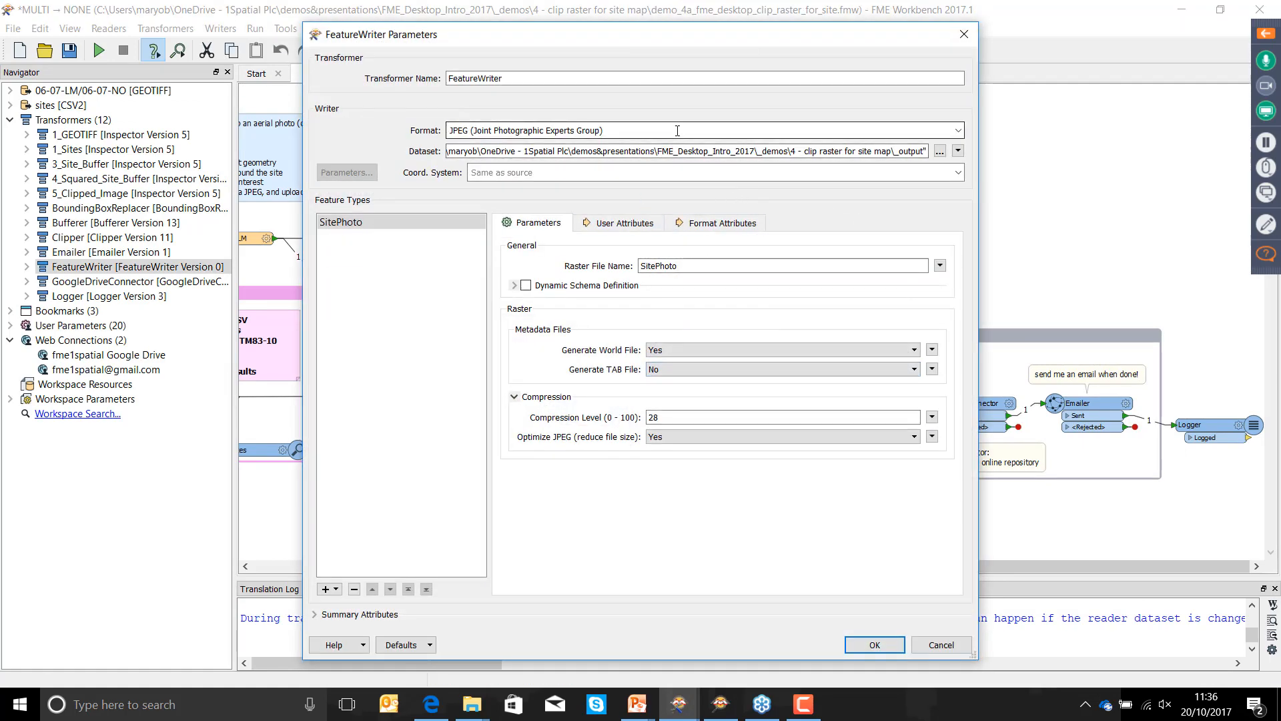
left_click(624, 222)
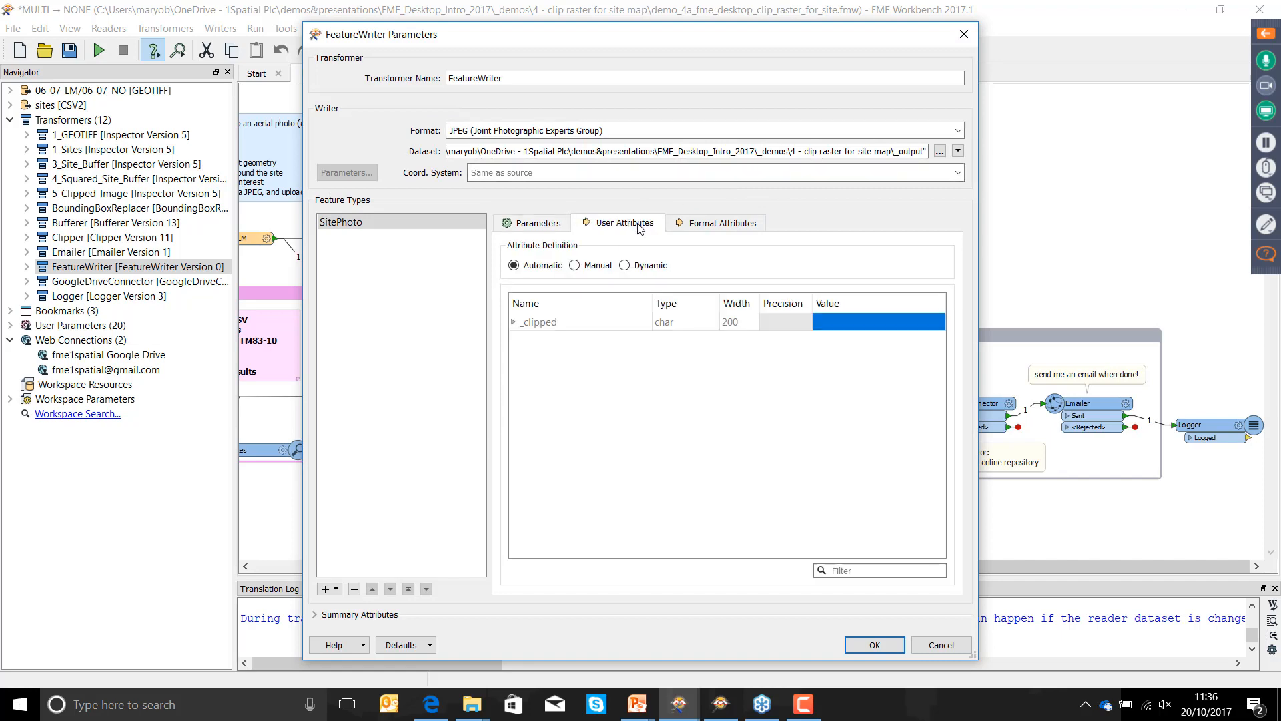
left_click(723, 223)
left_click(537, 223)
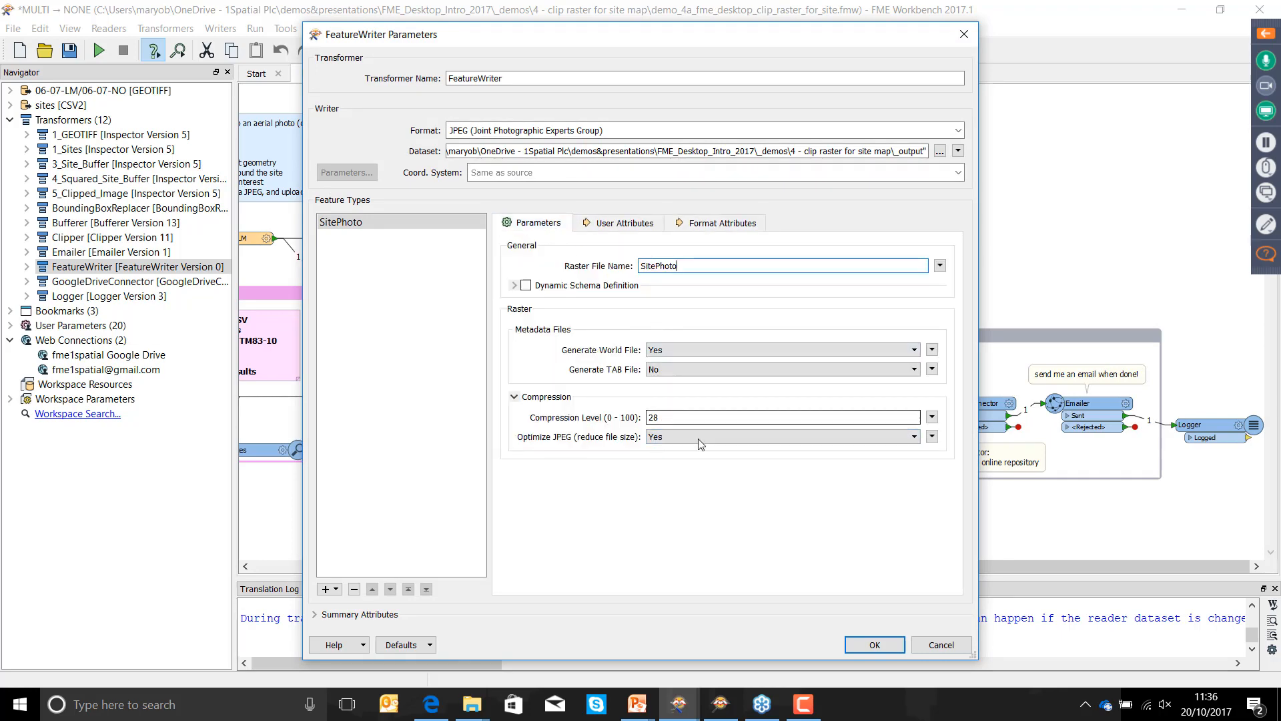
left_click(874, 645)
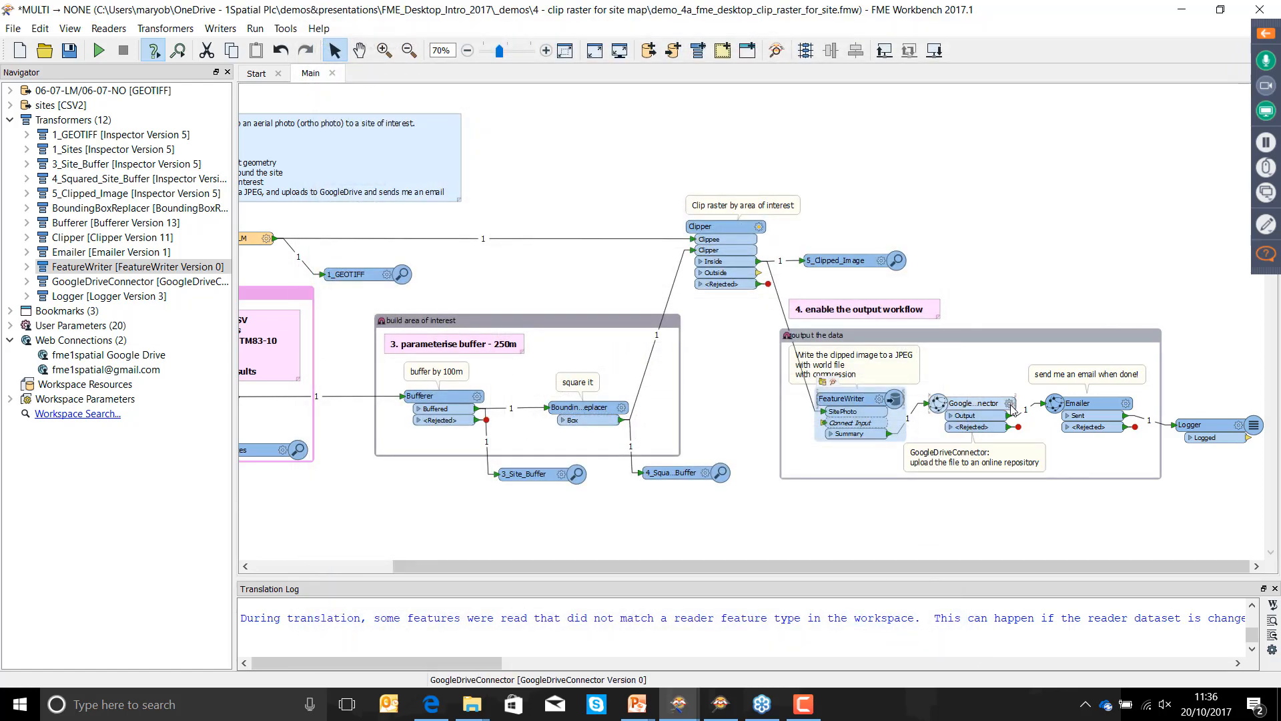
- Review the GoogleDriveConnector's folder upload parameters and widen the transformer on the canvas to fit its full name
mouse_move(1012, 409)
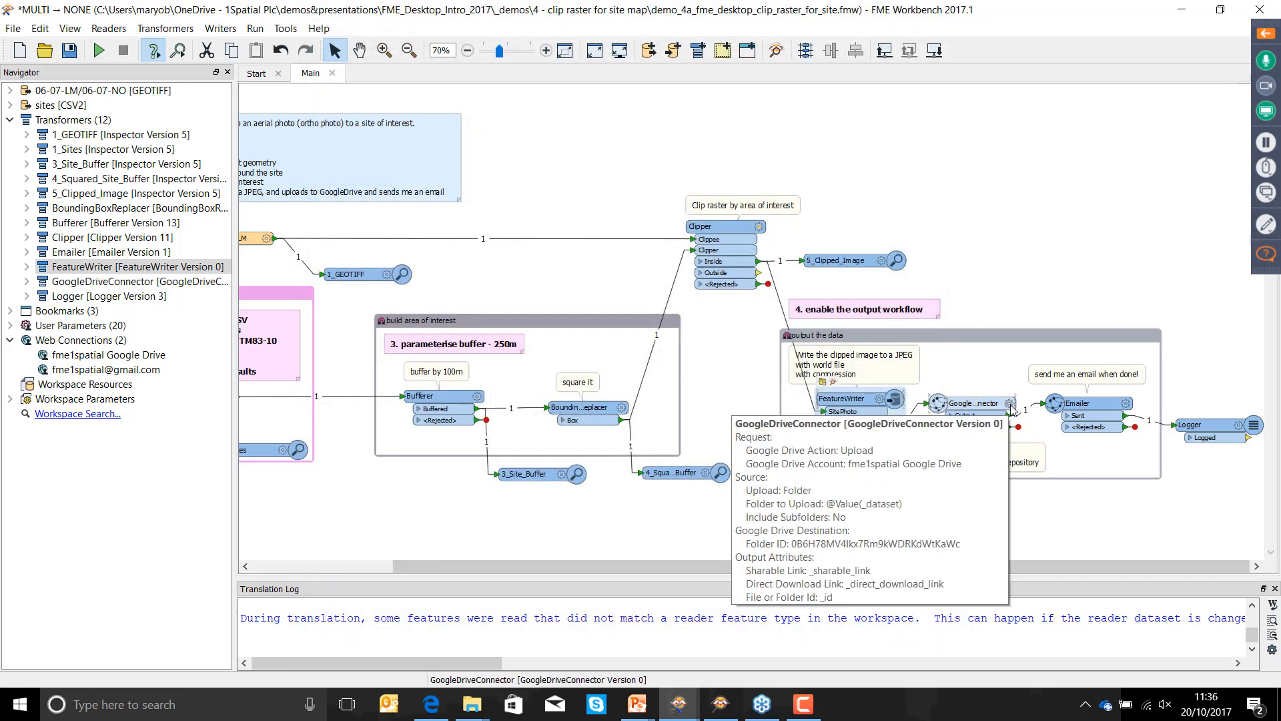
left_click(1010, 404)
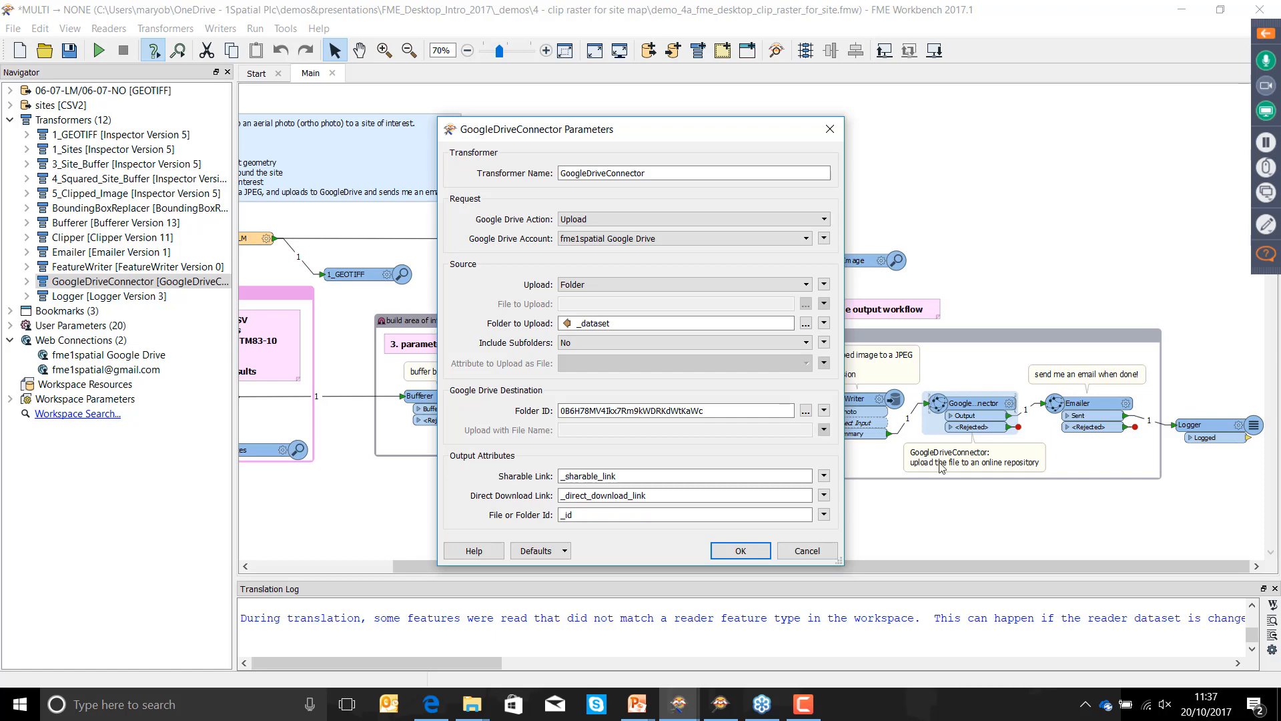
left_click(740, 552)
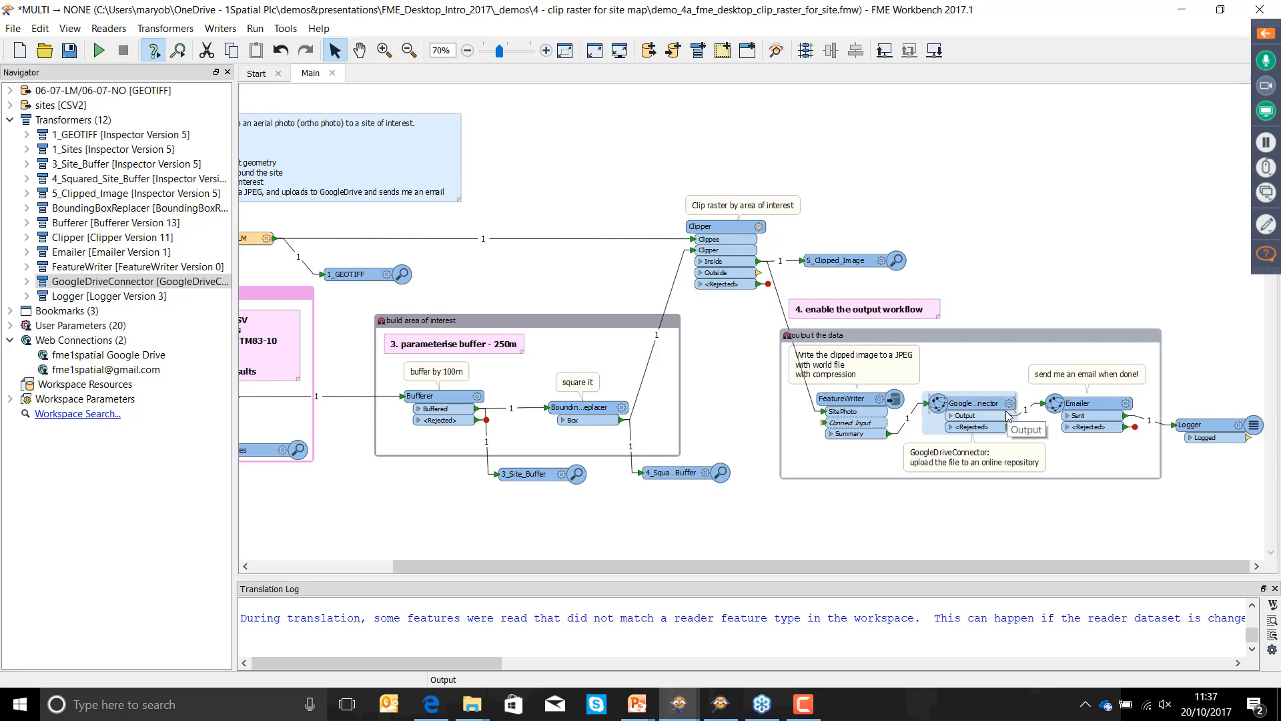
left_click_drag(1016, 403, 1090, 403)
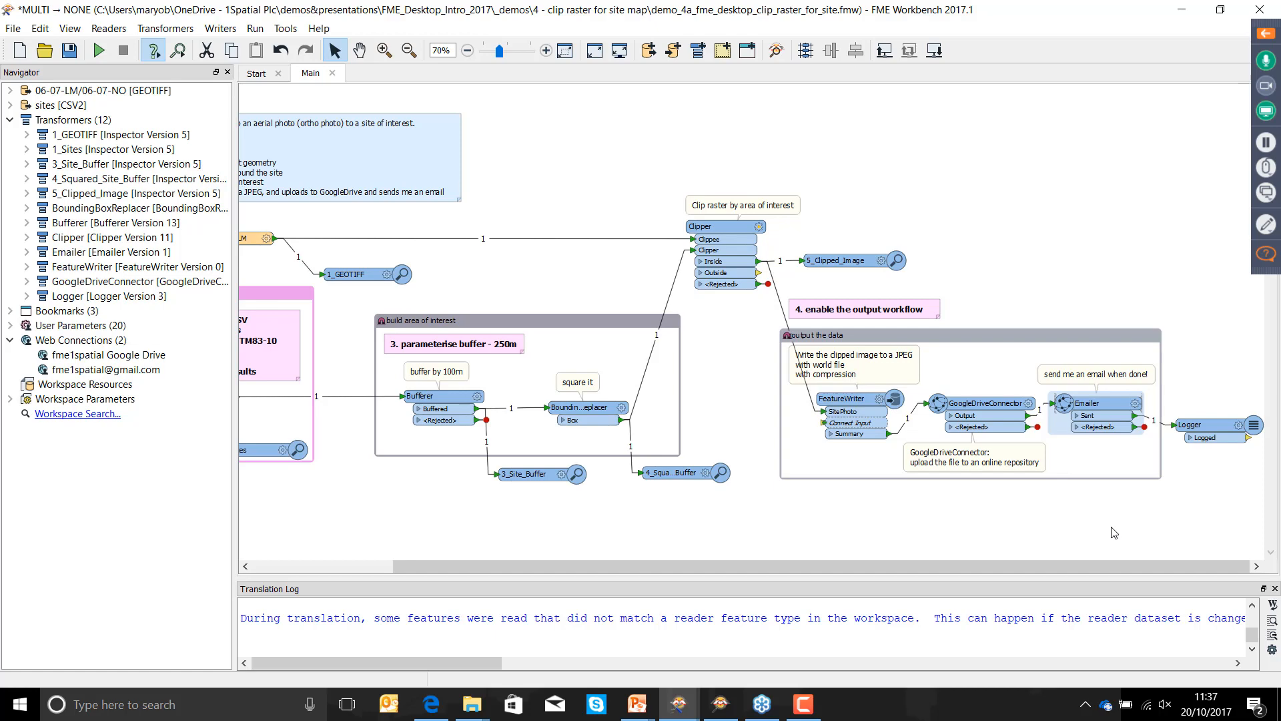
- Review the Emailer's addressing, subject and Gmail service parameters
double_click(1086, 403)
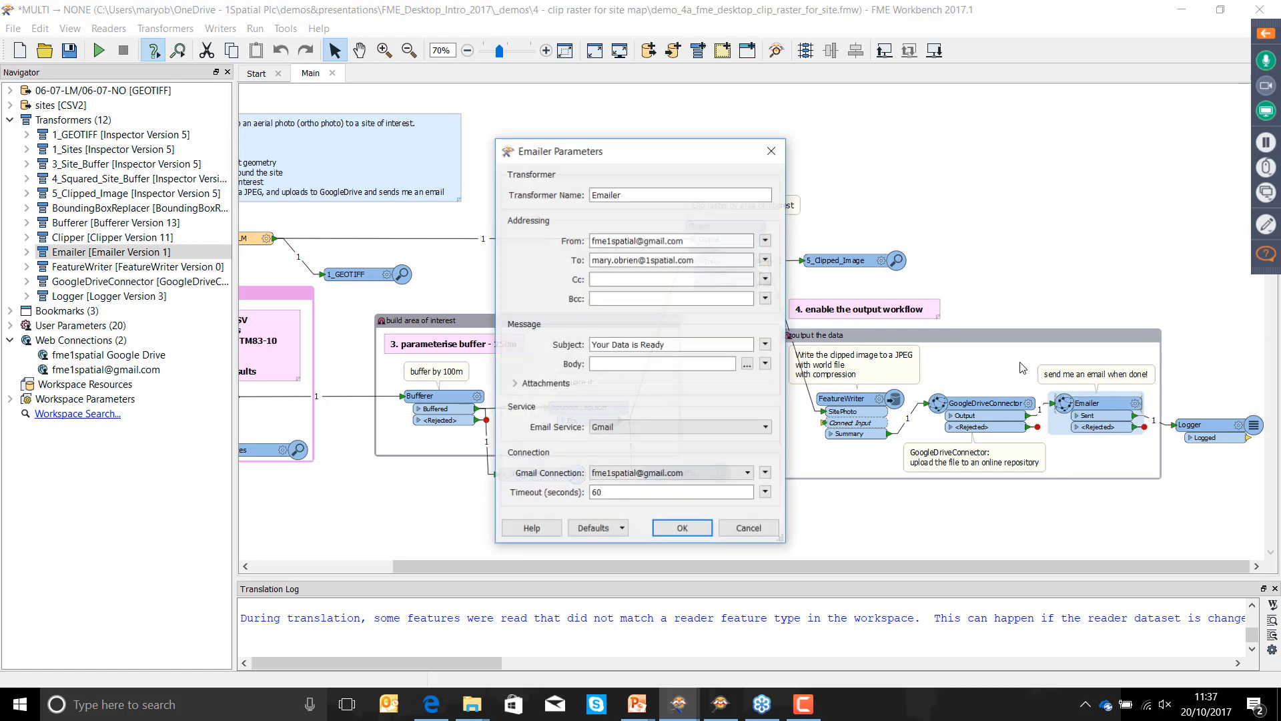
left_click(690, 531)
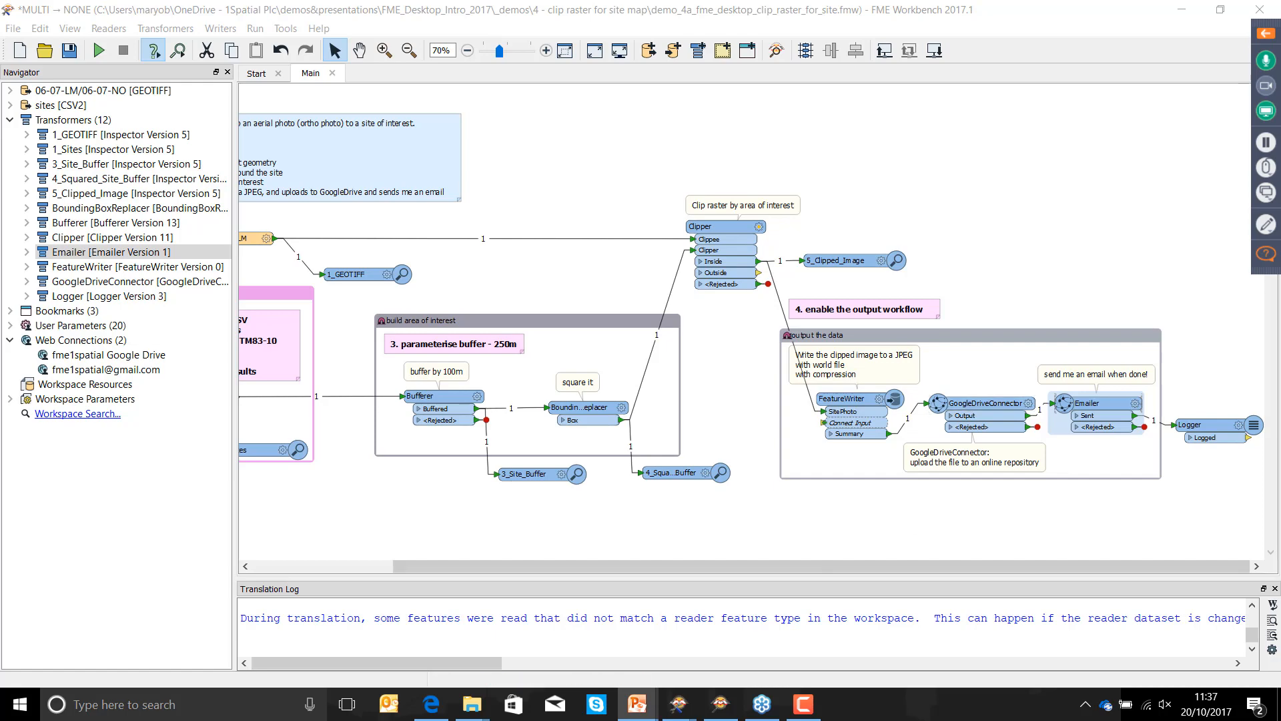
- Switch to the PowerPoint presentation, start the slide show from the DEMOS slide and advance to the "DEMO with Vector Geometry" slide
key("shift+F5")
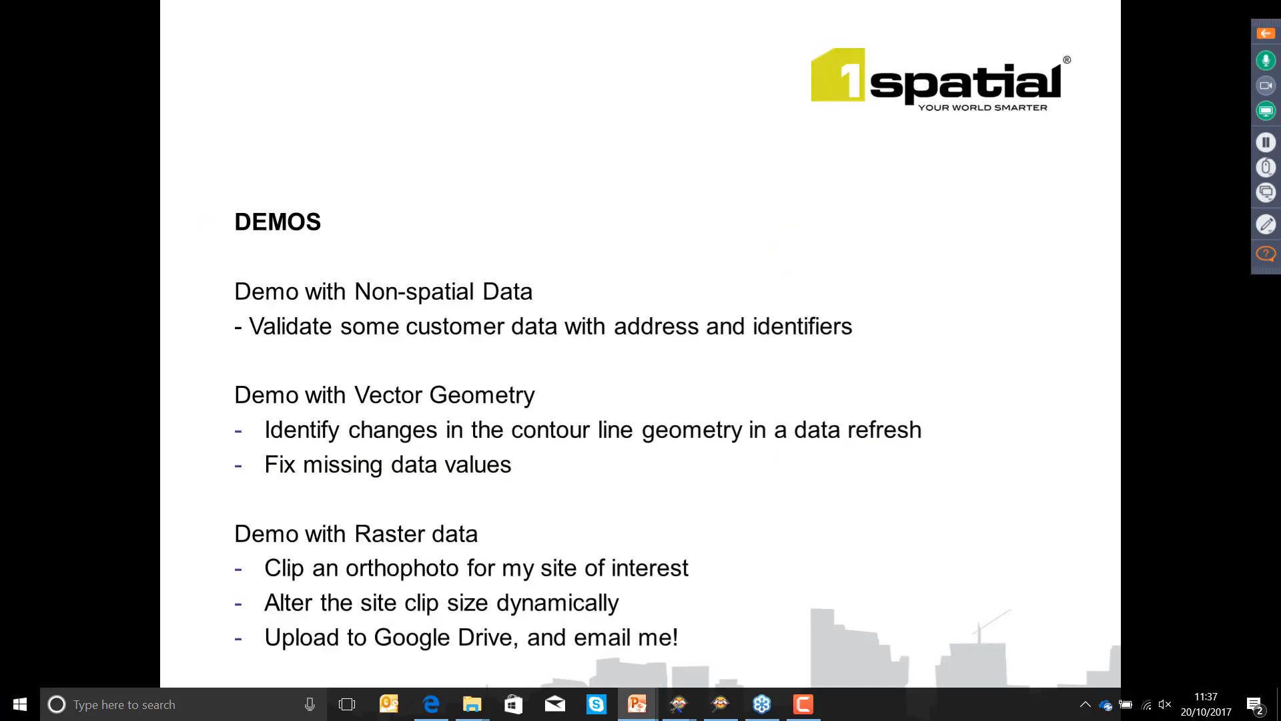
key("Right")
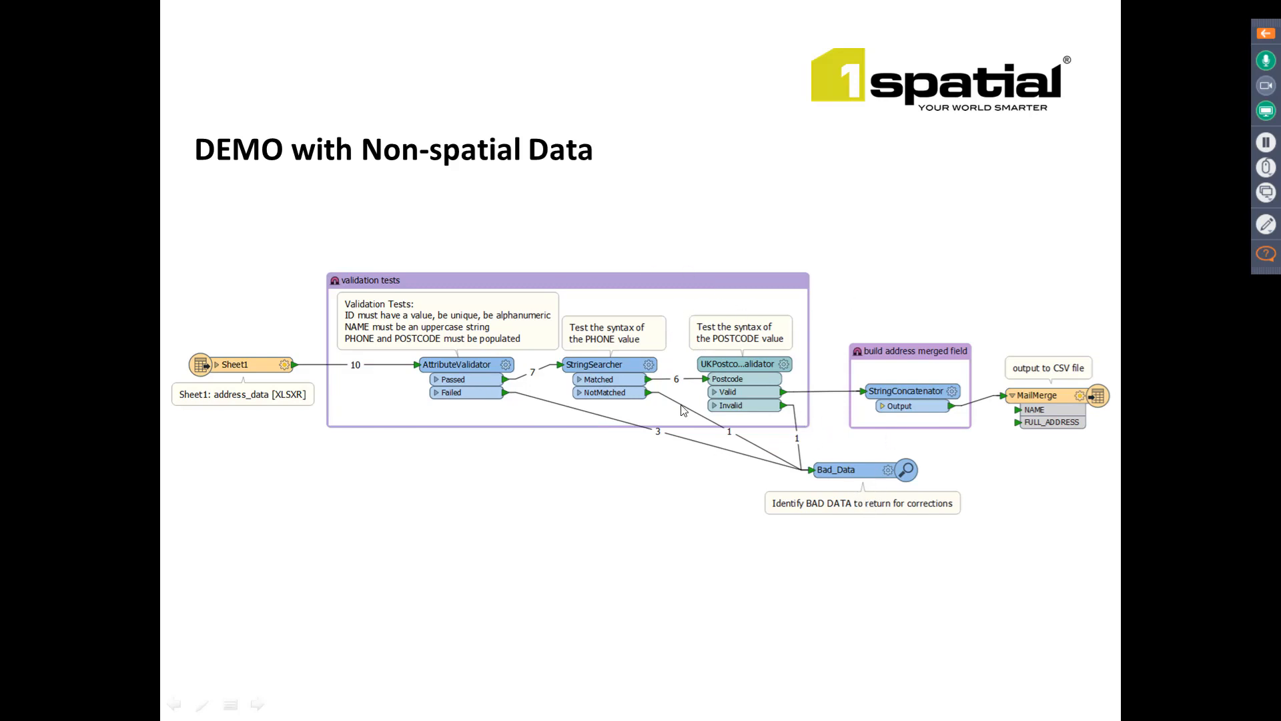
left_click(775, 571)
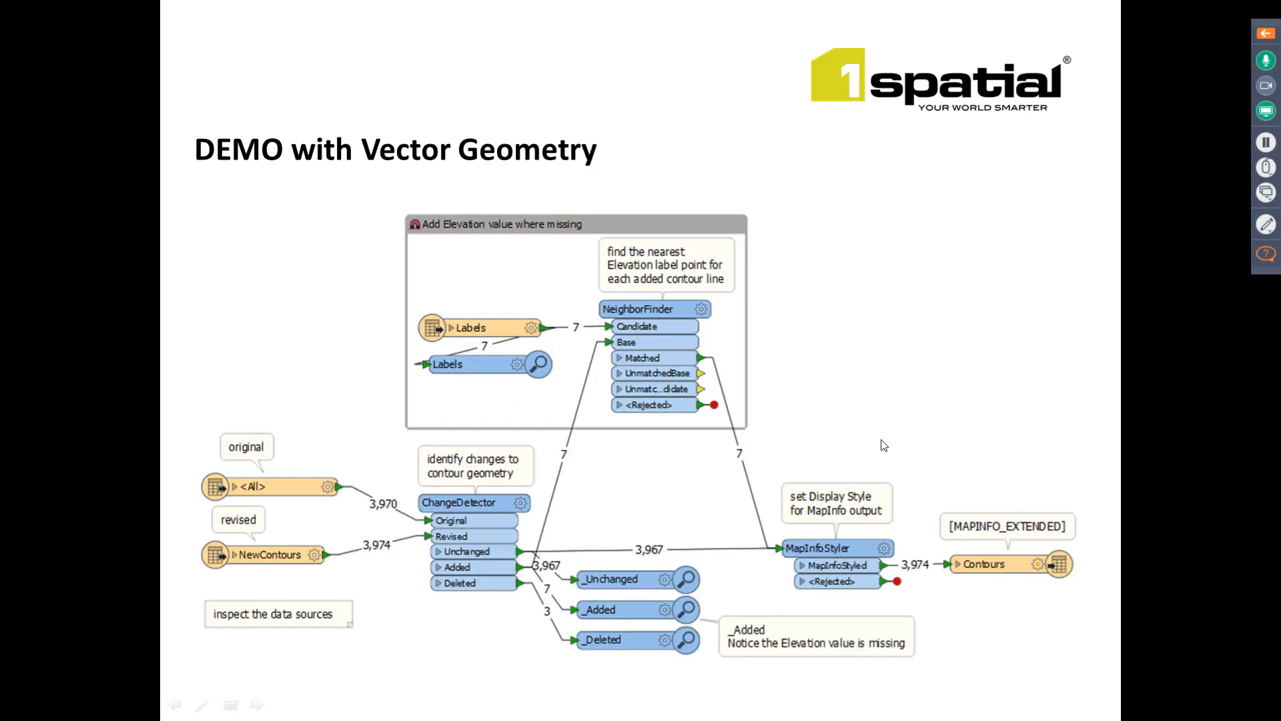